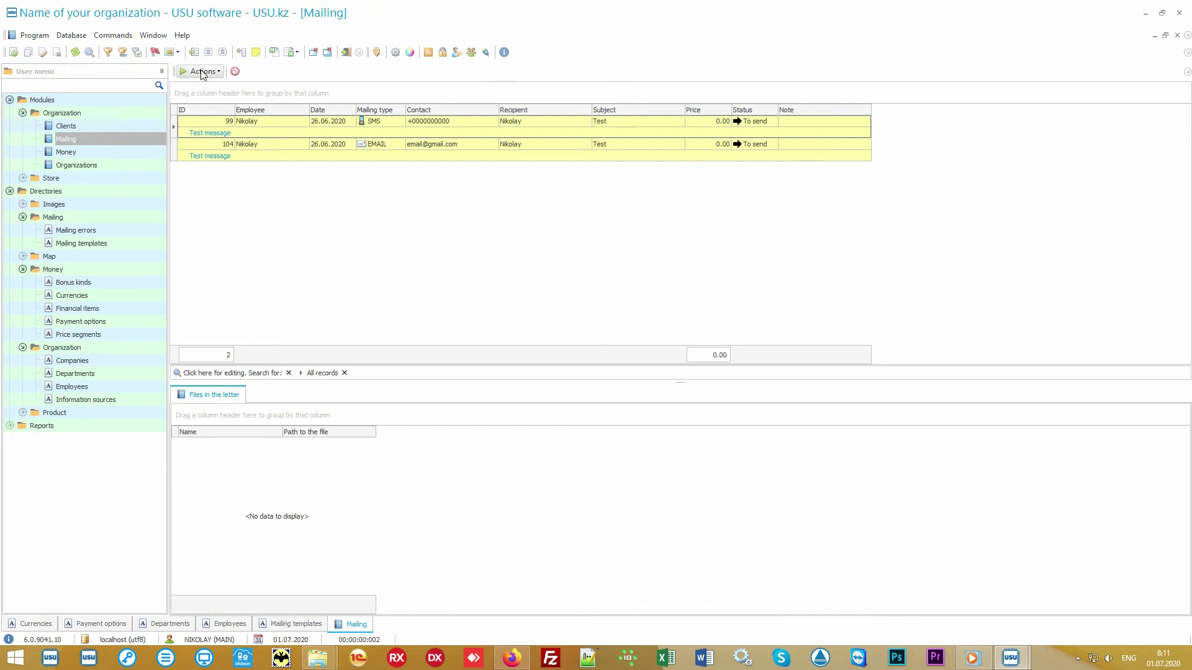
{"action": "left_click", "coordinate": [202, 72]}
{"action": "left_click", "coordinate": [209, 87]}
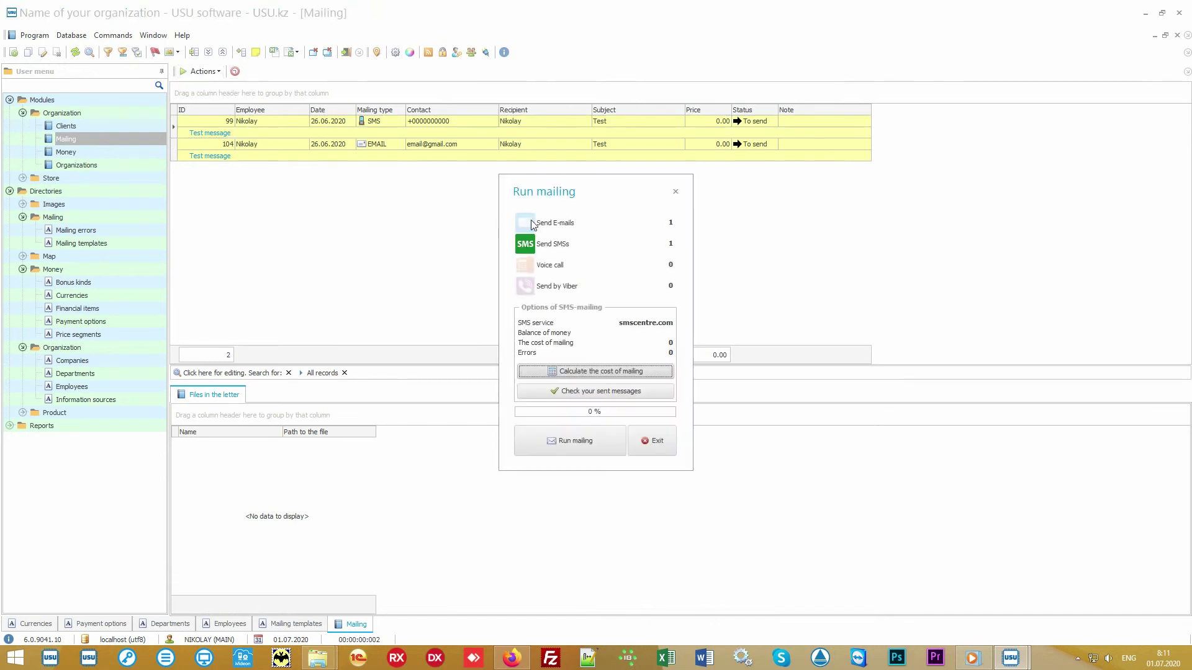
{"action": "left_click", "coordinate": [536, 224]}
{"action": "left_click", "coordinate": [527, 267]}
{"action": "left_click", "coordinate": [527, 287]}
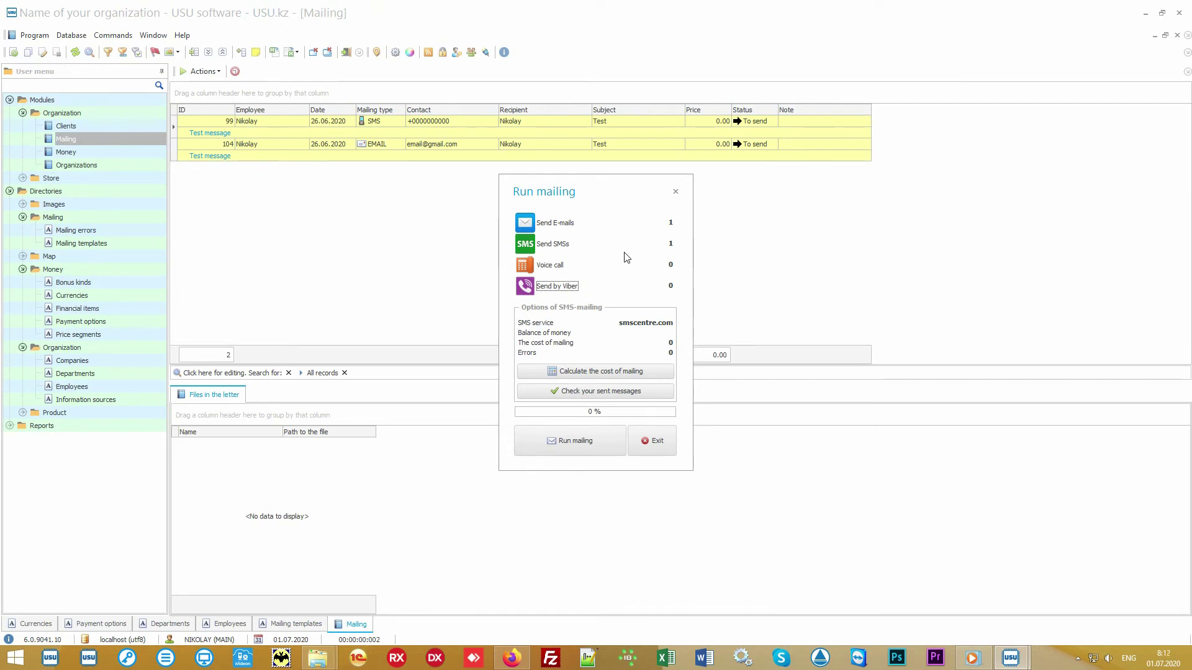
{"action": "left_click", "coordinate": [553, 266]}
{"action": "left_click", "coordinate": [552, 266]}
{"action": "left_click", "coordinate": [554, 266]}
{"action": "left_click", "coordinate": [554, 267]}
{"action": "left_click", "coordinate": [654, 440]}
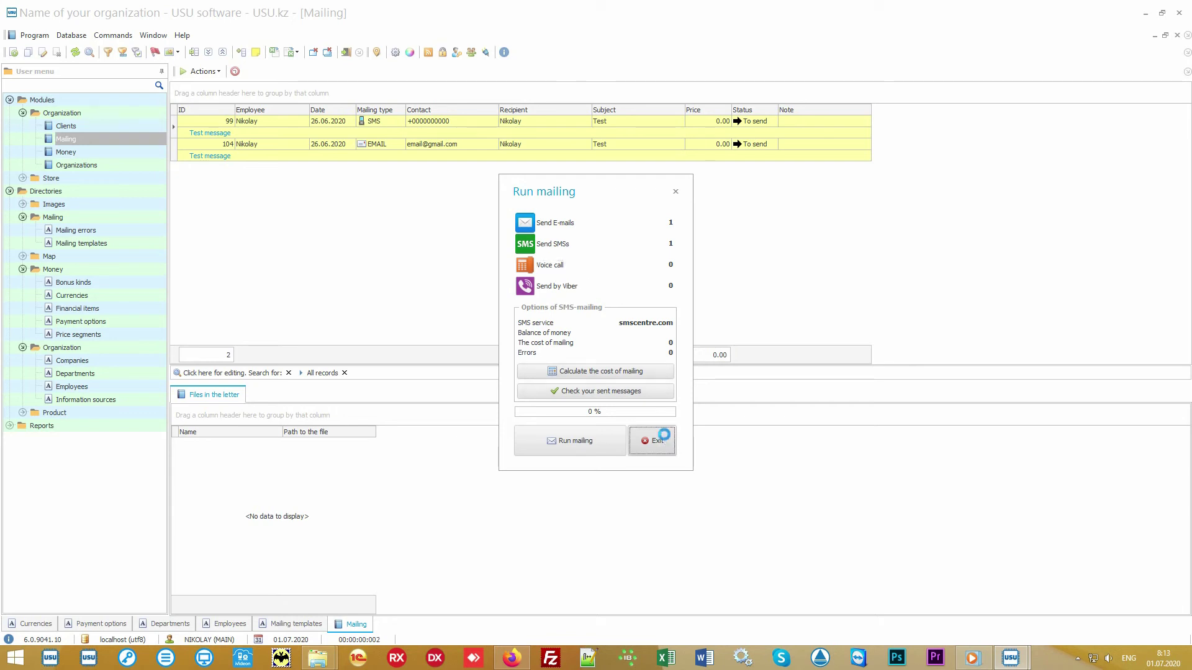
Step: Look over the SMS and e-mail test messages and the e-mail recipient
{"action": "left_click", "coordinate": [486, 121]}
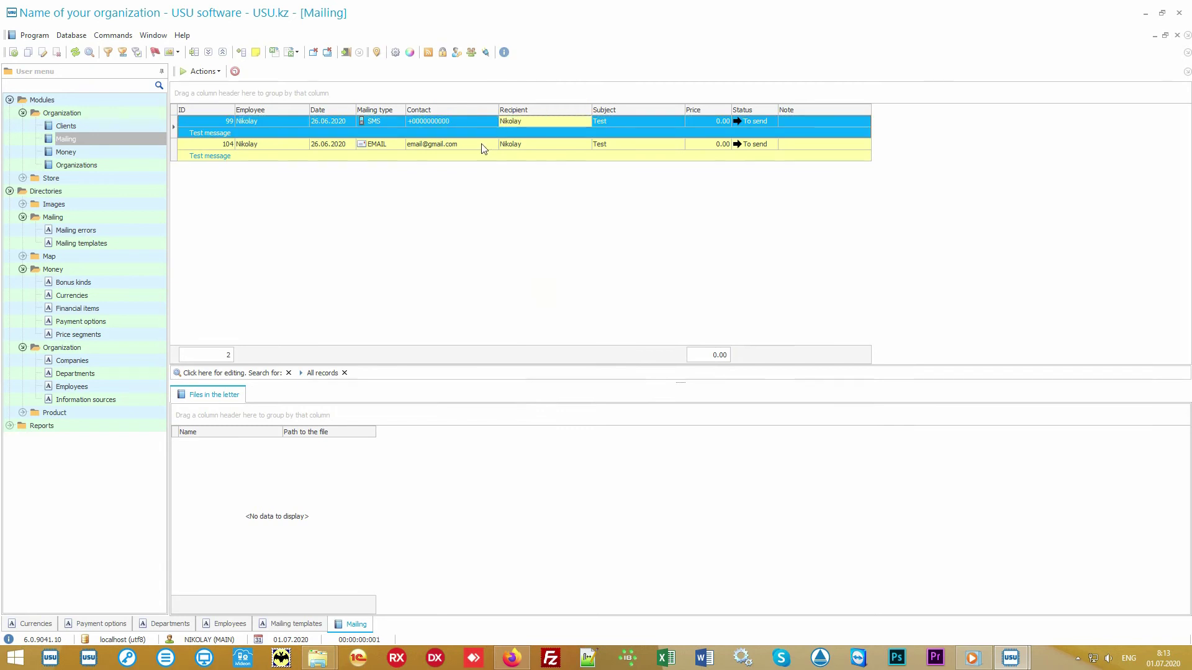
{"action": "left_click", "coordinate": [491, 147]}
{"action": "left_click", "coordinate": [560, 144]}
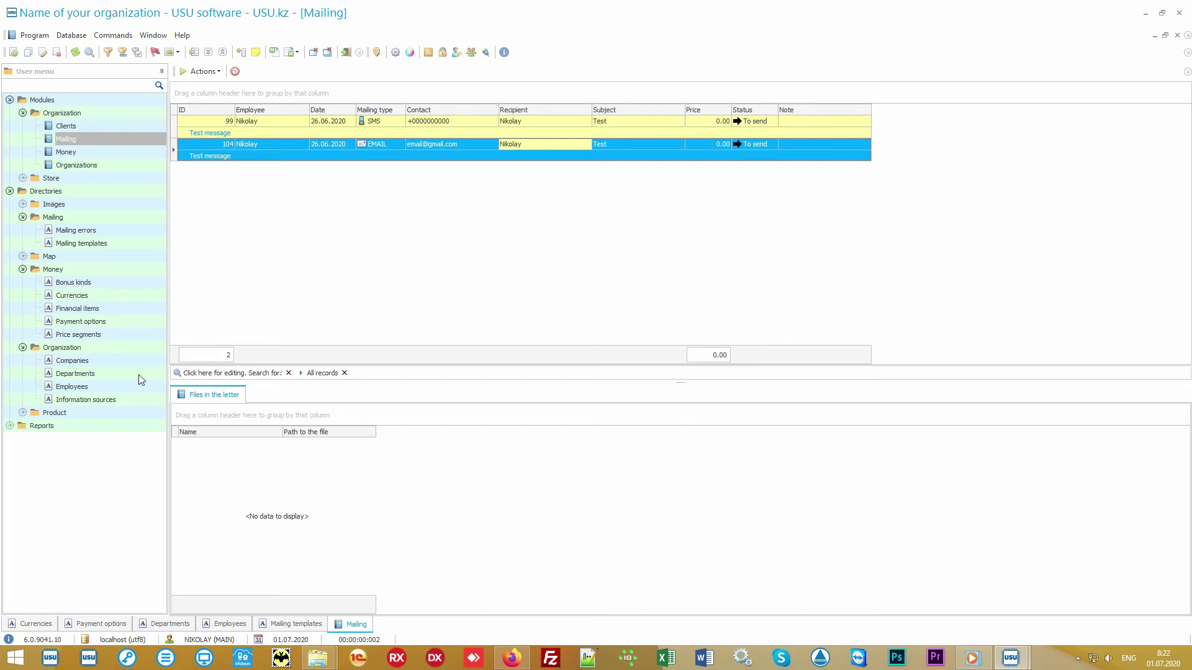
Step: Open the Product names directory and select the Some product record
{"action": "double_click", "coordinate": [95, 411]}
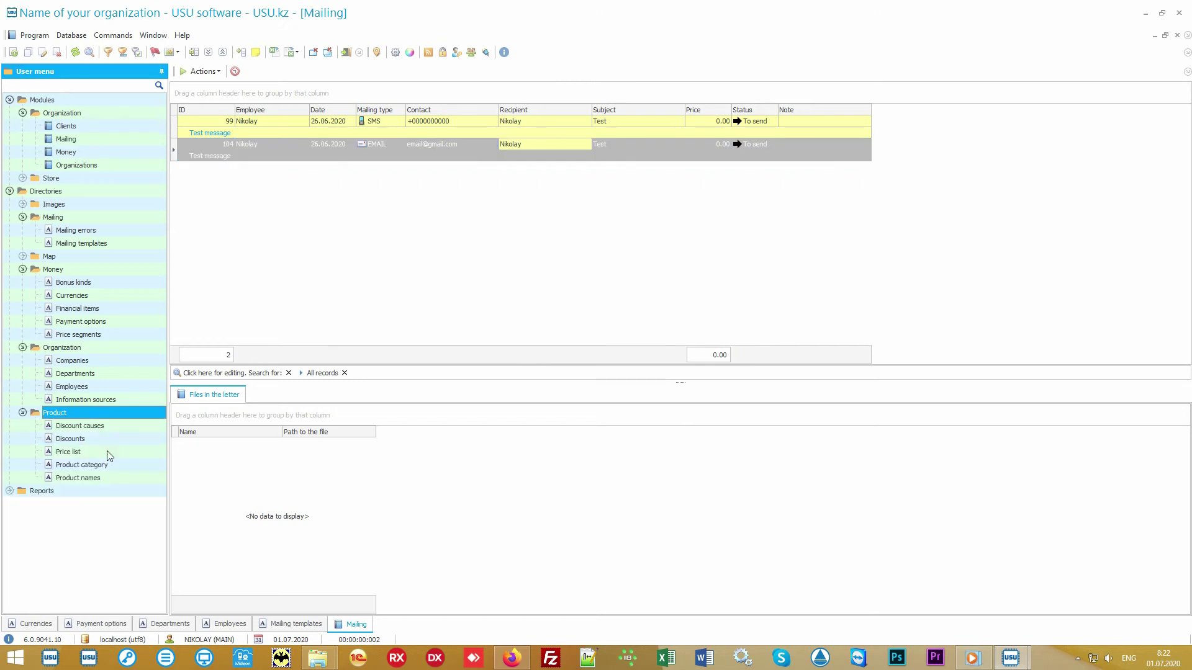
{"action": "double_click", "coordinate": [77, 478]}
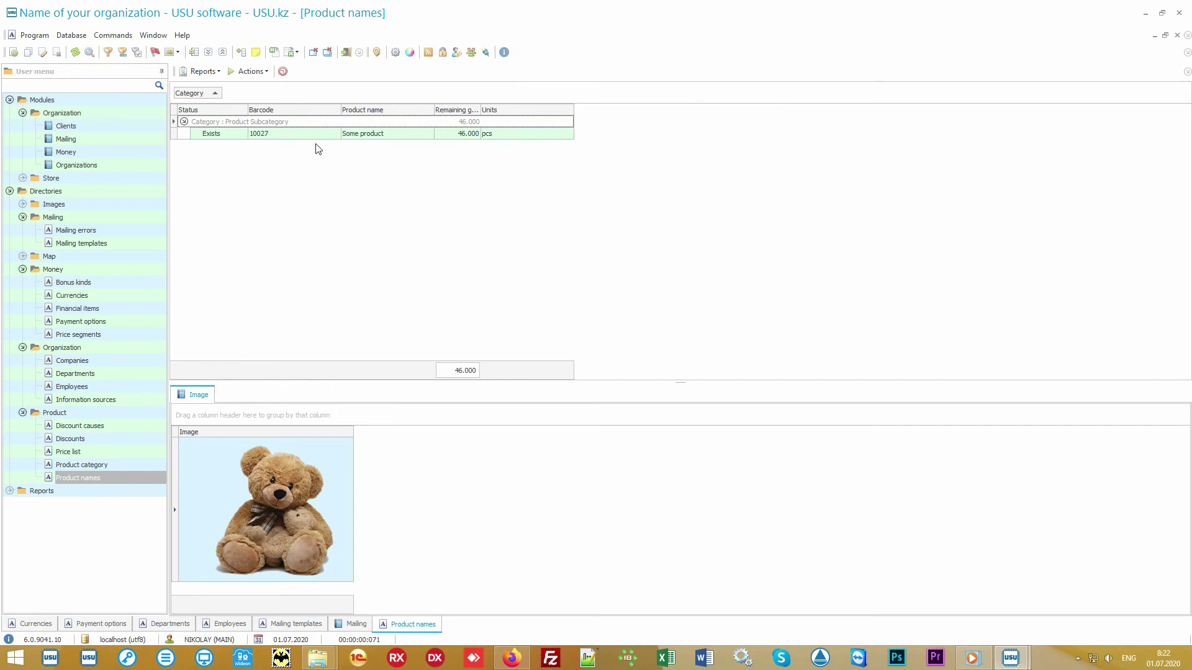
{"action": "left_click", "coordinate": [320, 136]}
{"action": "left_click", "coordinate": [411, 132]}
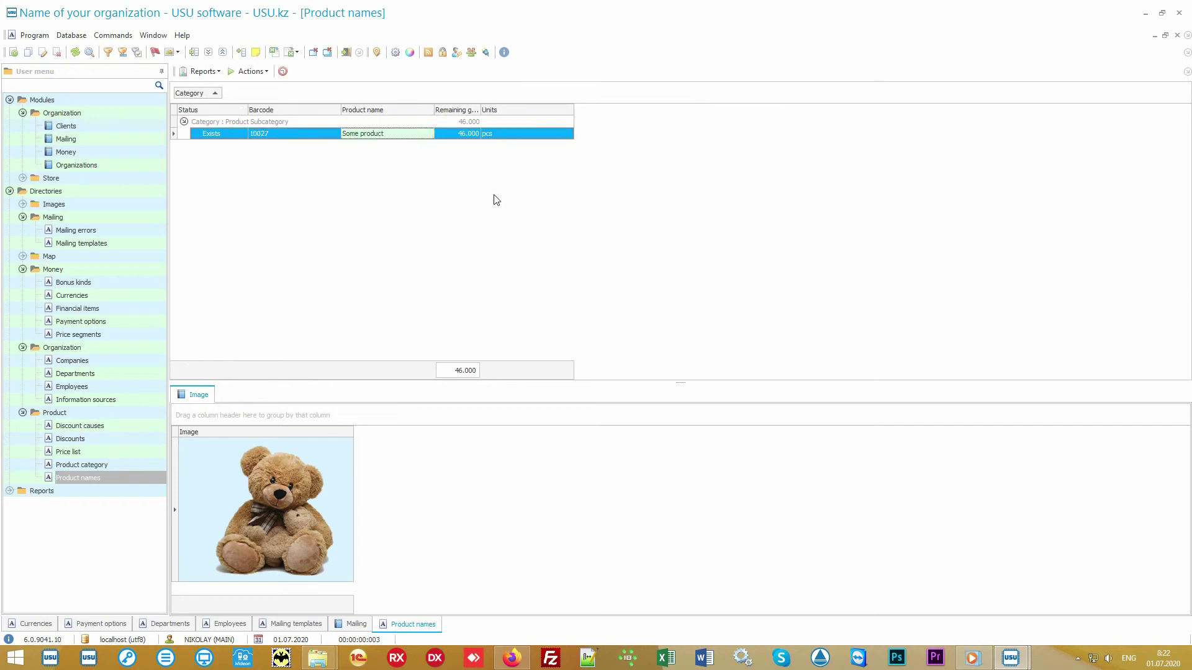
Step: Start a product import, cancel the wizard, and minimize the program to the desktop
{"action": "right_click", "coordinate": [465, 177]}
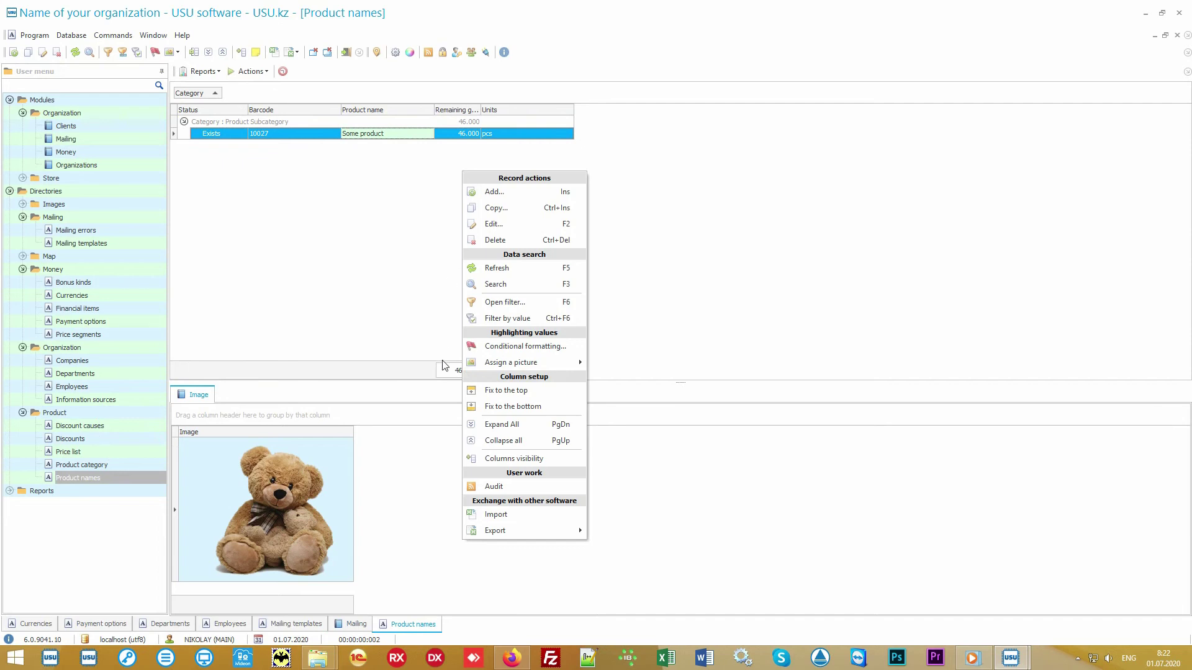
{"action": "left_click", "coordinate": [536, 517]}
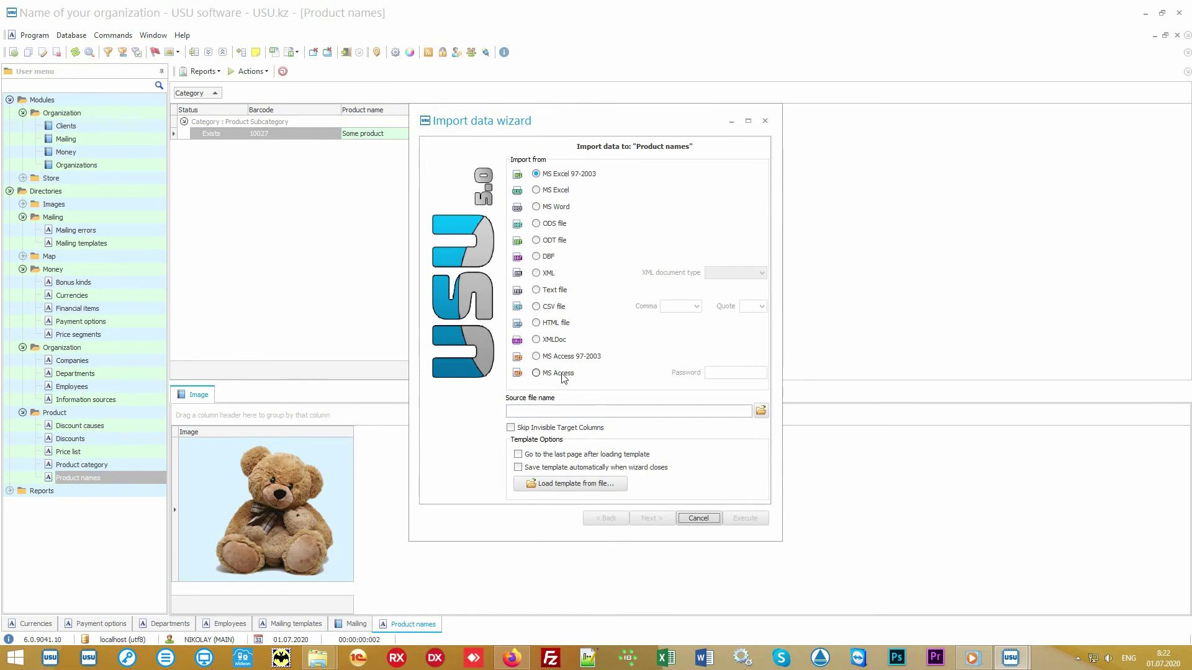
{"action": "left_click", "coordinate": [700, 520]}
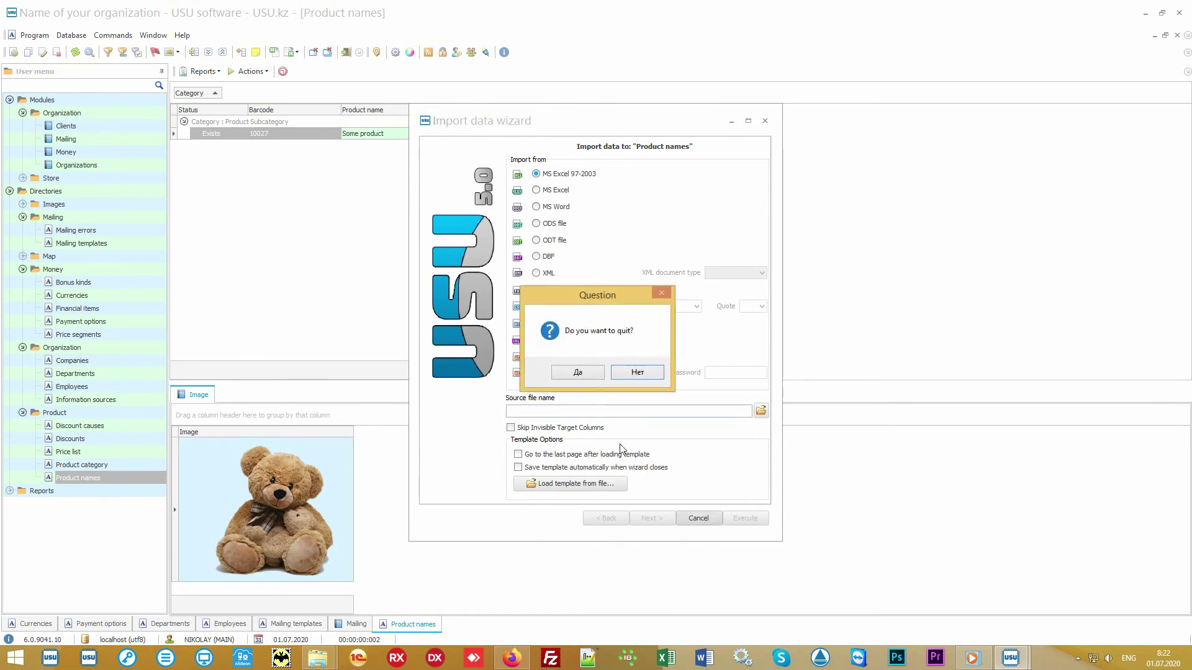
{"action": "left_click", "coordinate": [590, 376]}
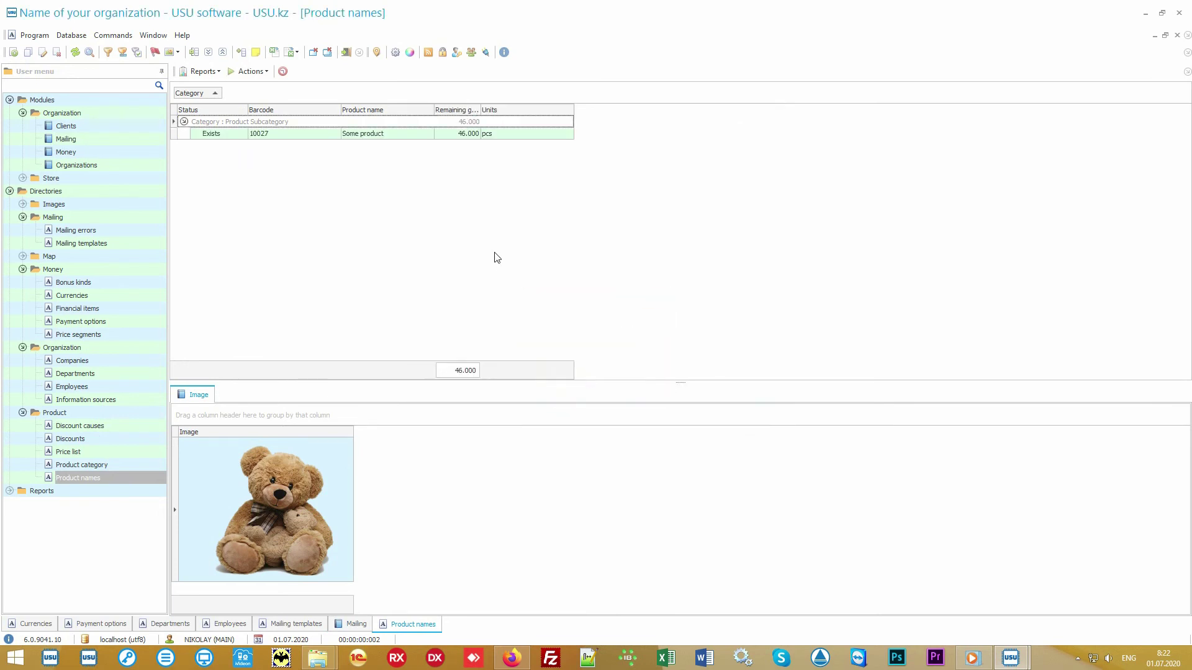
{"action": "left_click", "coordinate": [1146, 14]}
Step: Open Product names.xlsx in Excel and select the product table A1:I3 and its columns
{"action": "double_click", "coordinate": [590, 348]}
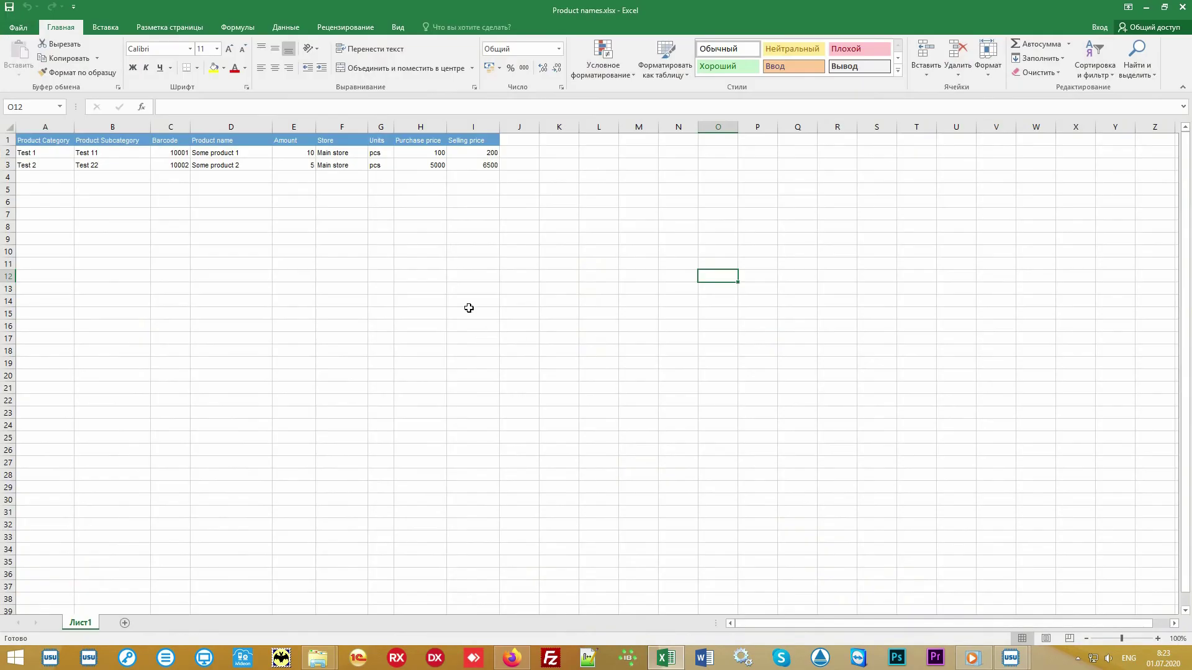
{"action": "left_click_drag", "start_coordinate": [484, 165], "coordinate": [45, 133]}
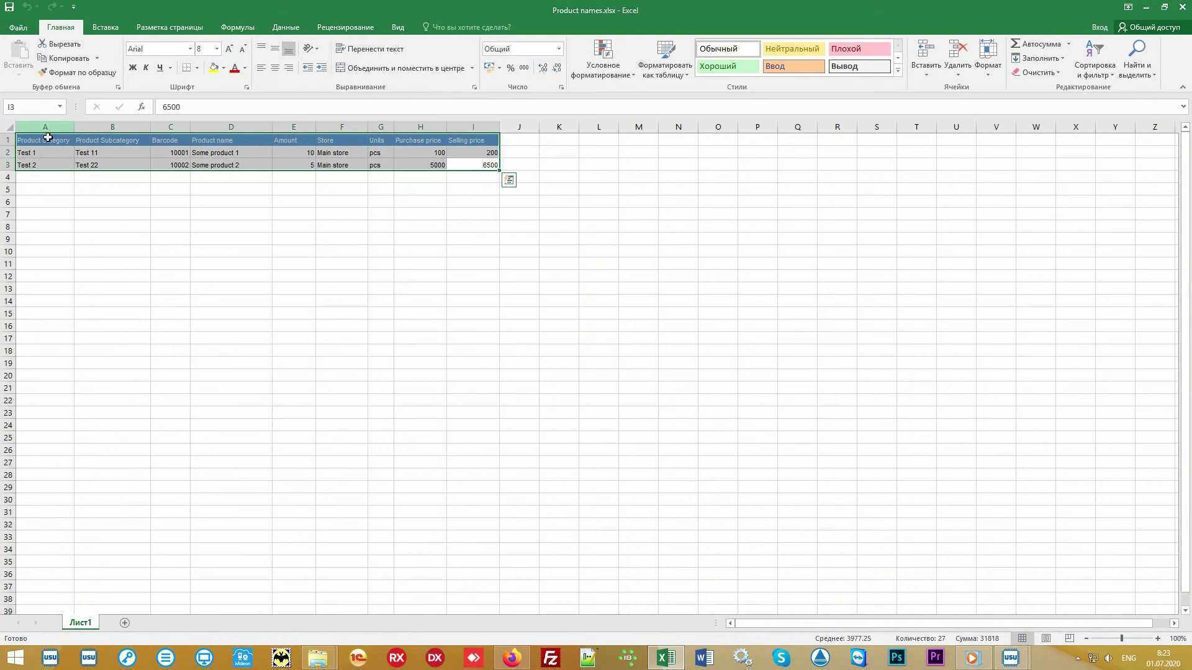
{"action": "left_click", "coordinate": [46, 126]}
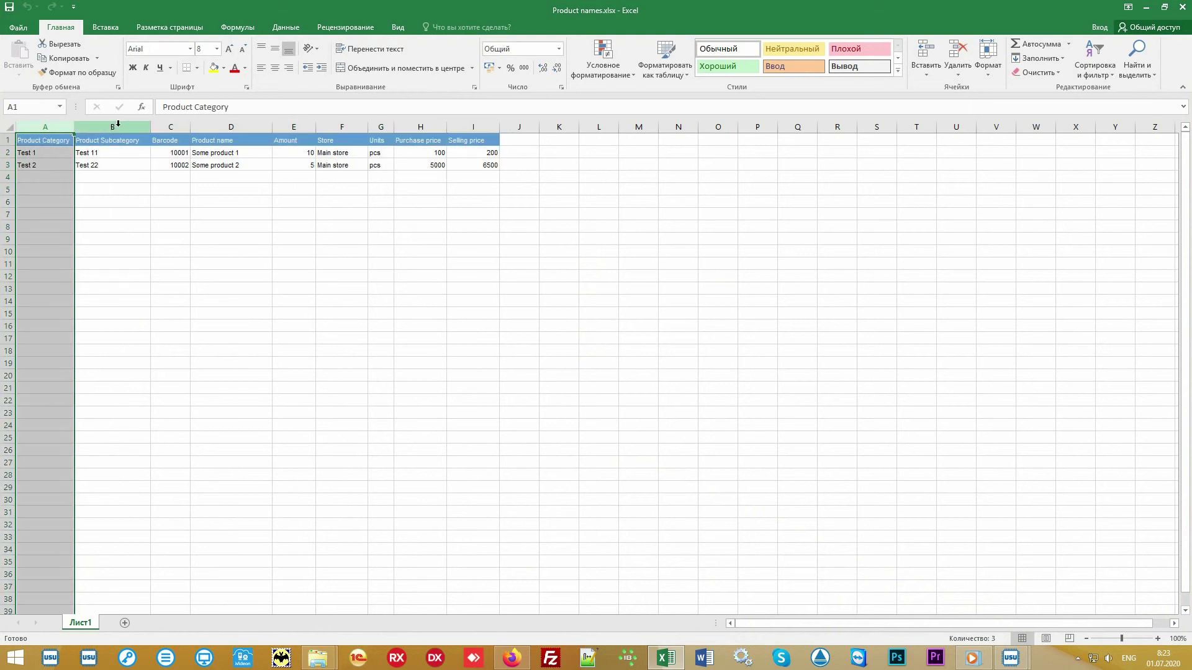
{"action": "left_click", "coordinate": [118, 126]}
{"action": "left_click", "coordinate": [169, 125]}
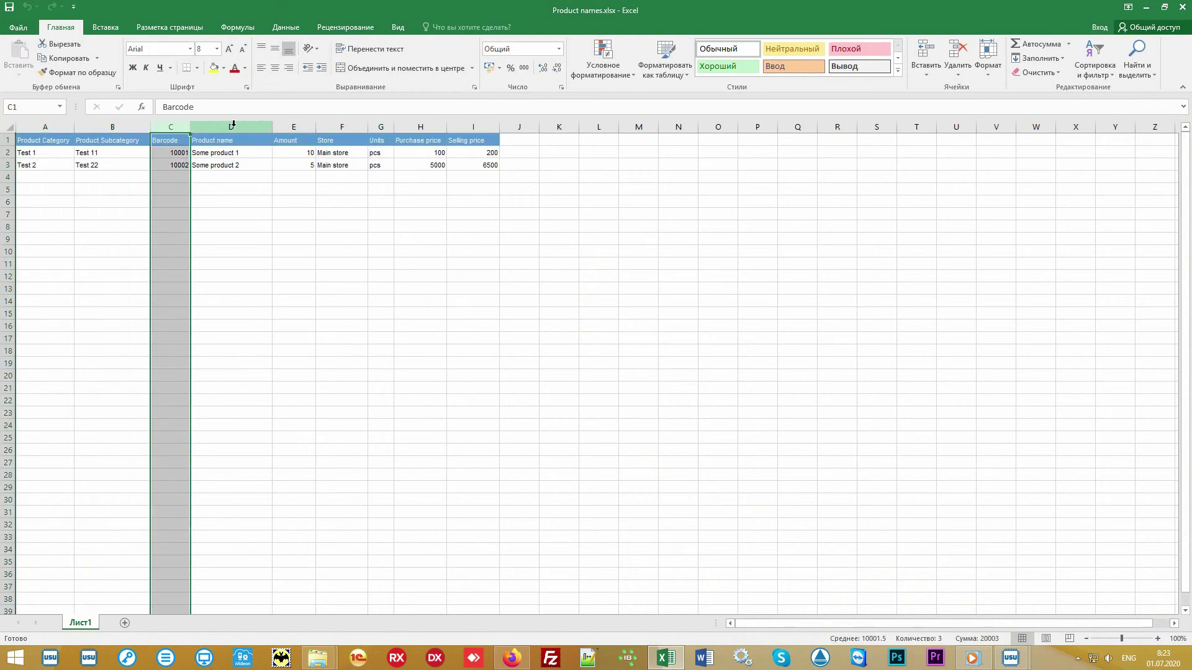
{"action": "left_click_drag", "start_coordinate": [233, 124], "coordinate": [495, 170]}
{"action": "left_click", "coordinate": [579, 255]}
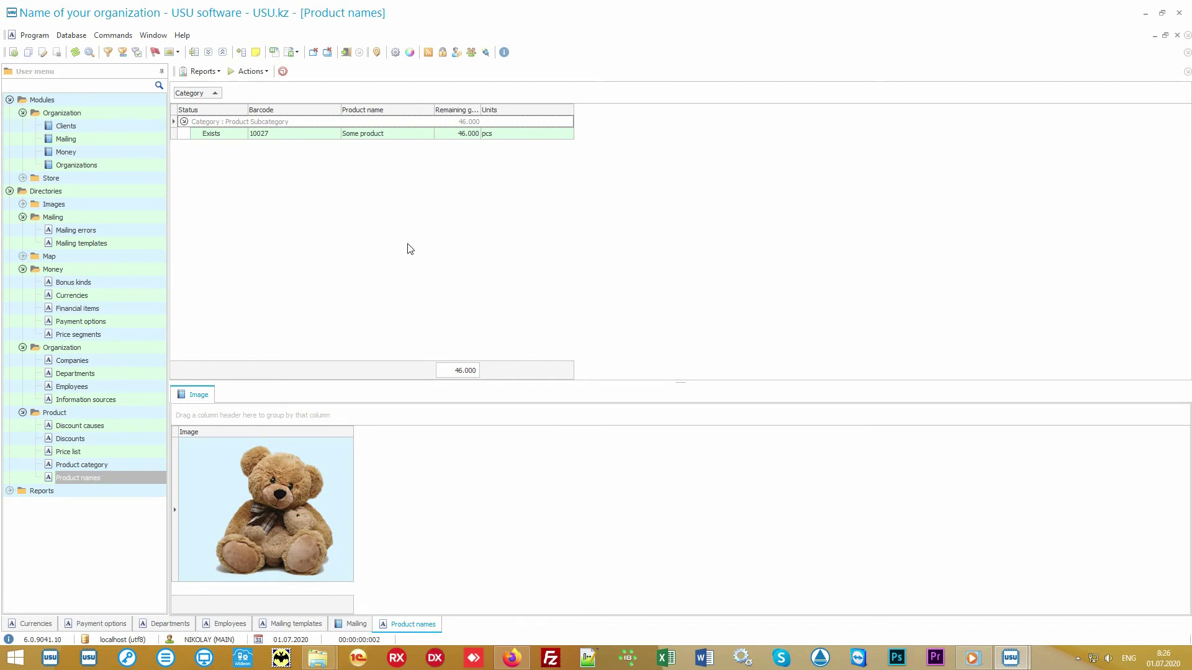
Step: Open Store > Product and select the Main store purchase of 50 Some product
{"action": "left_click", "coordinate": [103, 179]}
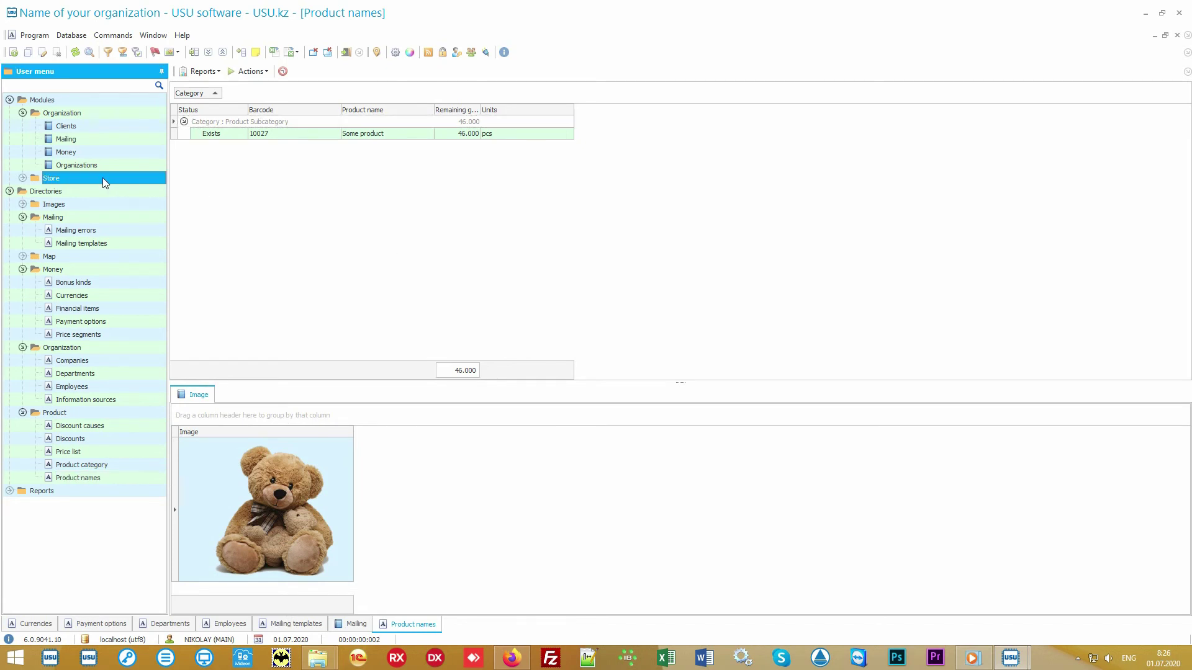
{"action": "double_click", "coordinate": [103, 178]}
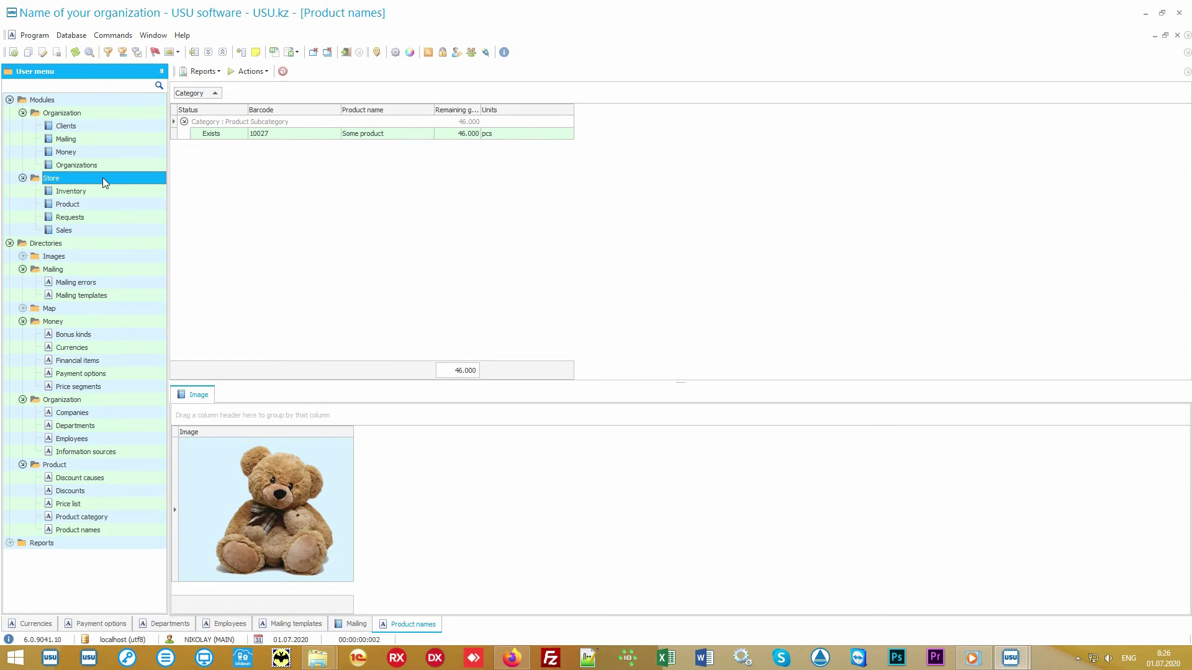
{"action": "double_click", "coordinate": [113, 203]}
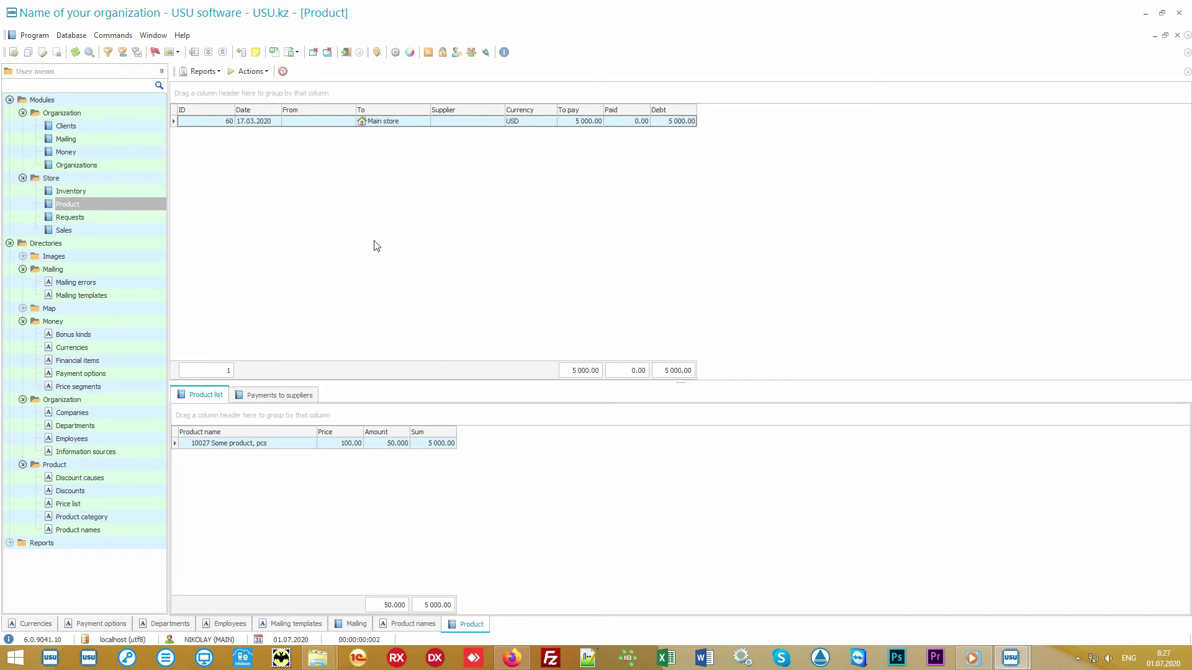
{"action": "left_click", "coordinate": [410, 122]}
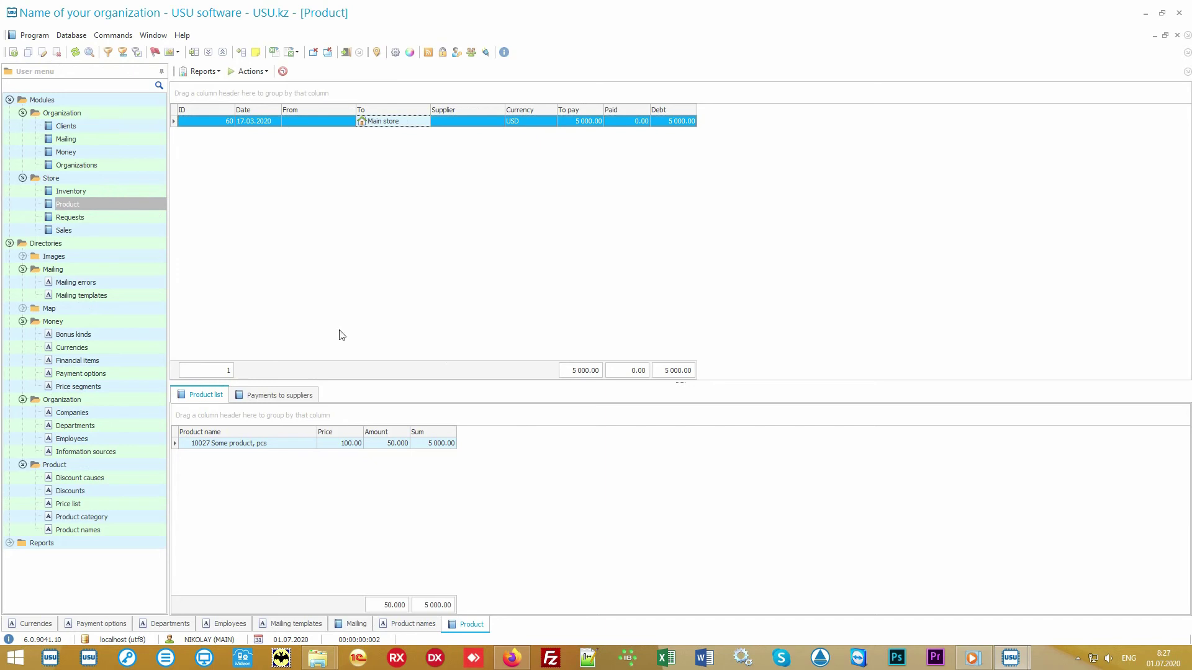
{"action": "left_click", "coordinate": [280, 445]}
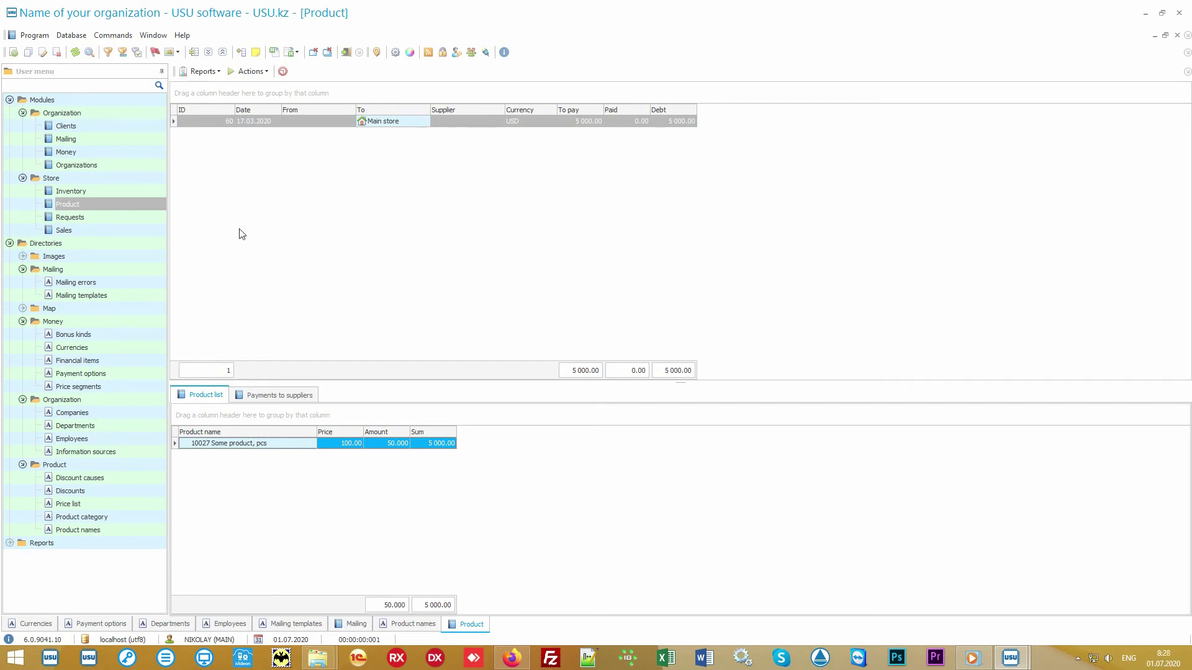
Step: Preview the Label set barcode report and close it
{"action": "left_click", "coordinate": [214, 72]}
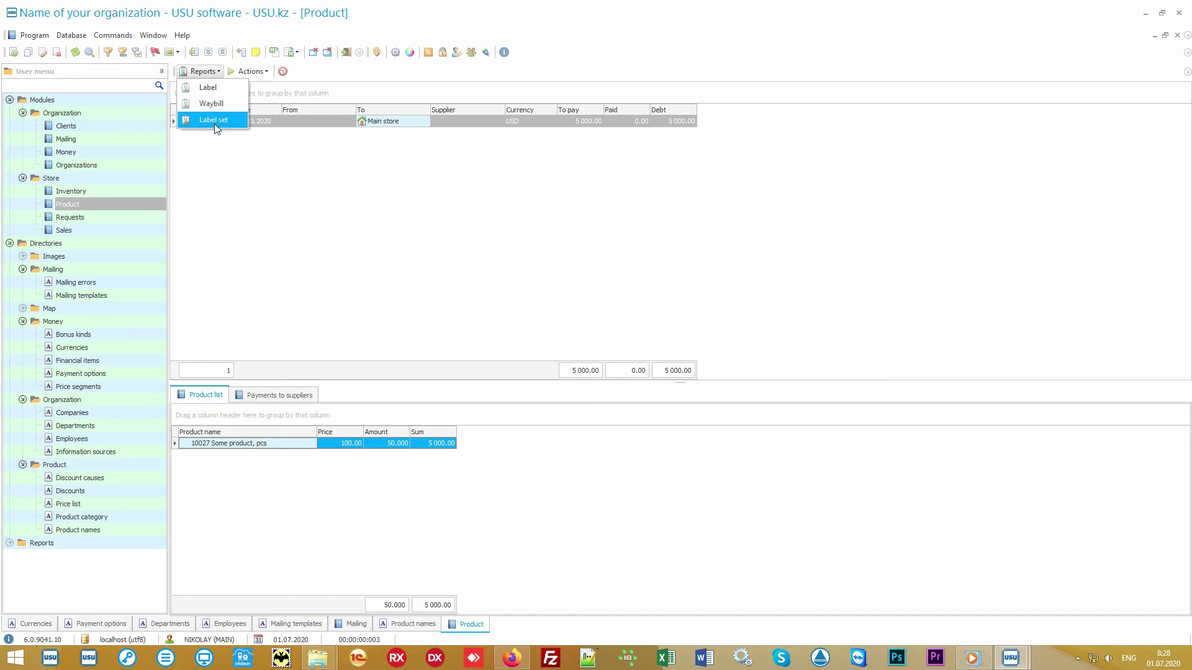
{"action": "left_click", "coordinate": [235, 122]}
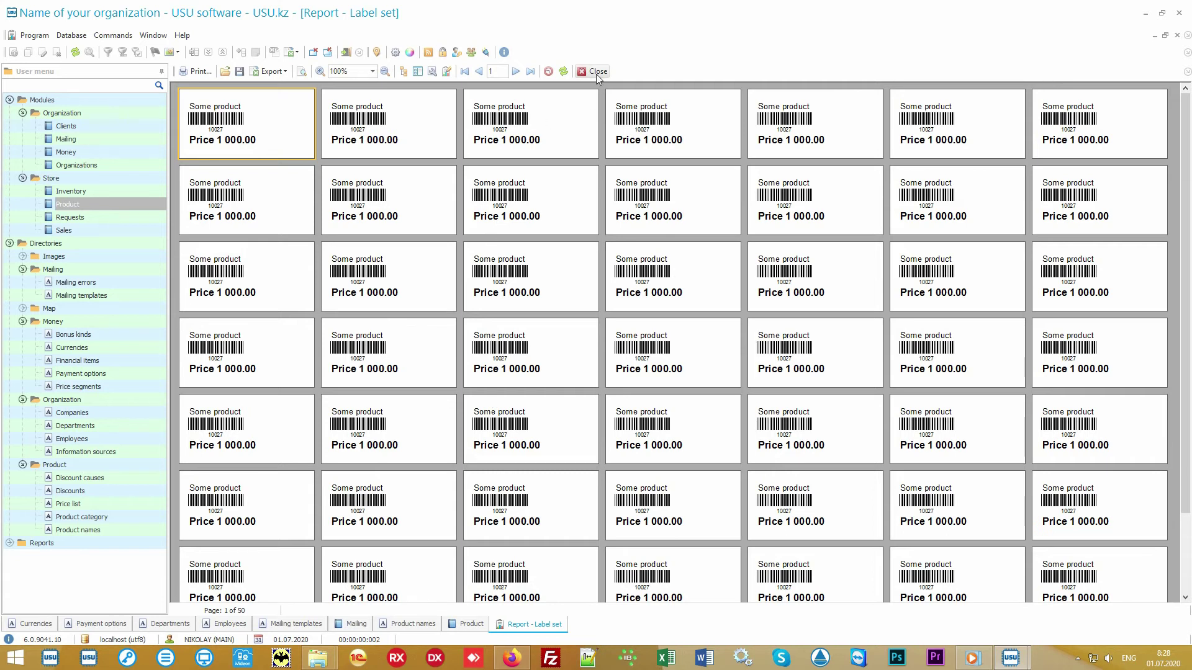
{"action": "left_click", "coordinate": [598, 72]}
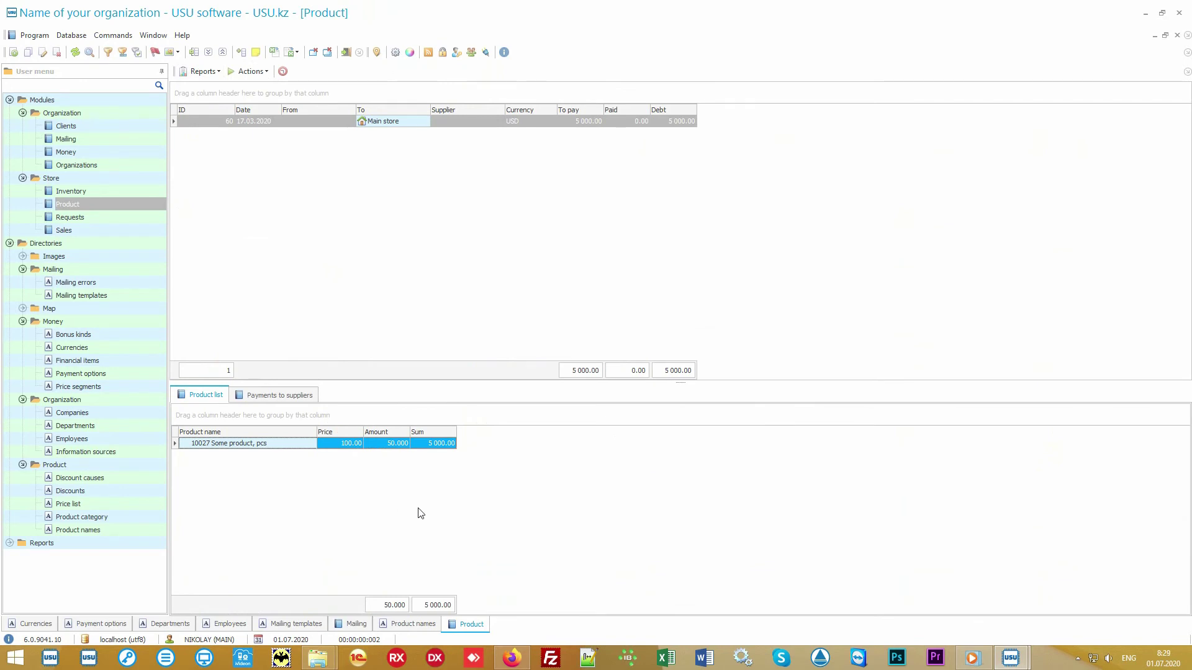
Step: Select Some product in Product names and preview its Records price-tag report, then close it
{"action": "left_click", "coordinate": [122, 533]}
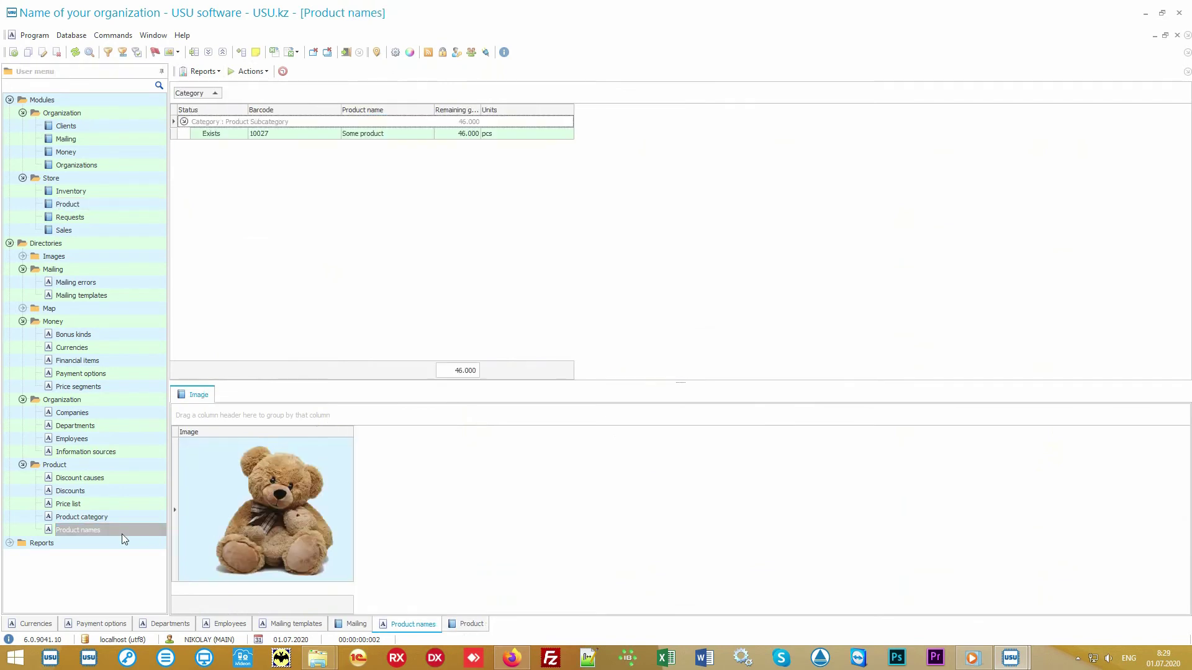
{"action": "left_click", "coordinate": [385, 135]}
{"action": "left_click", "coordinate": [210, 72]}
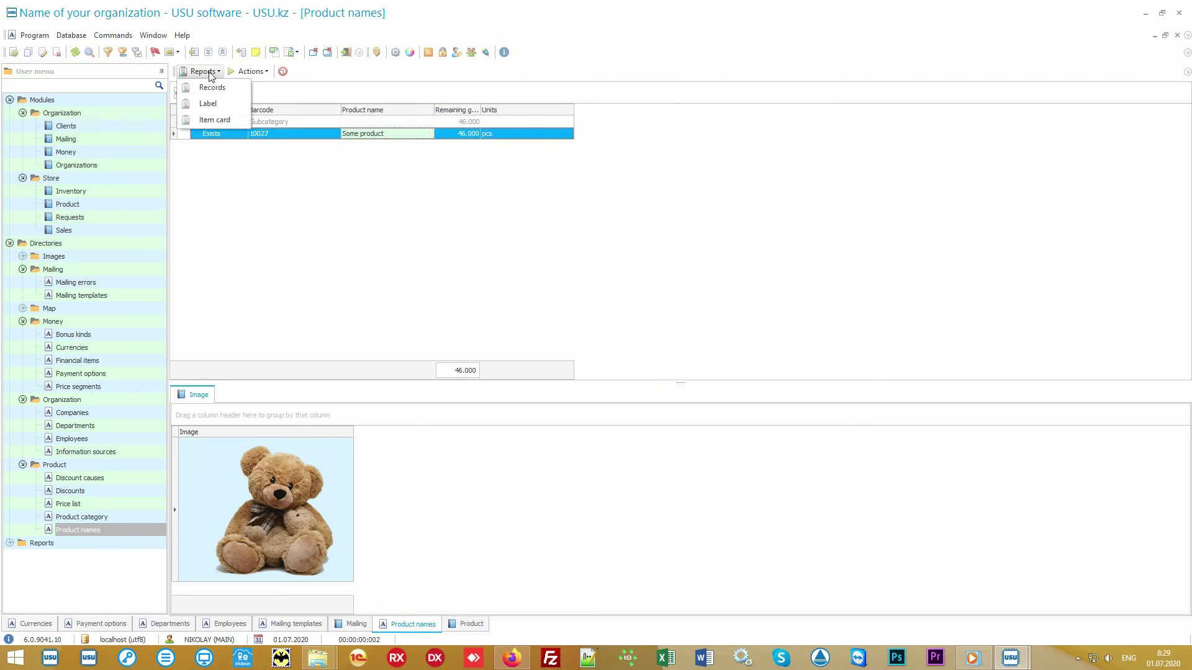
{"action": "left_click", "coordinate": [236, 89]}
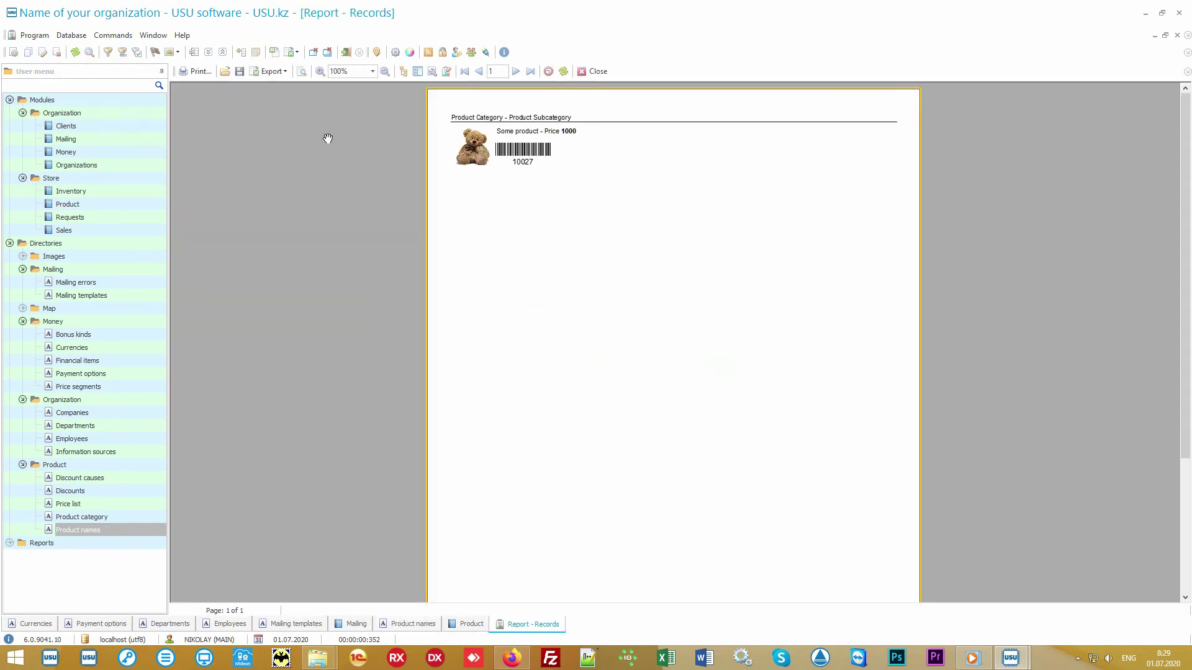
{"action": "scroll", "coordinate": [574, 242], "scroll_direction": "up", "scroll_amount": 3}
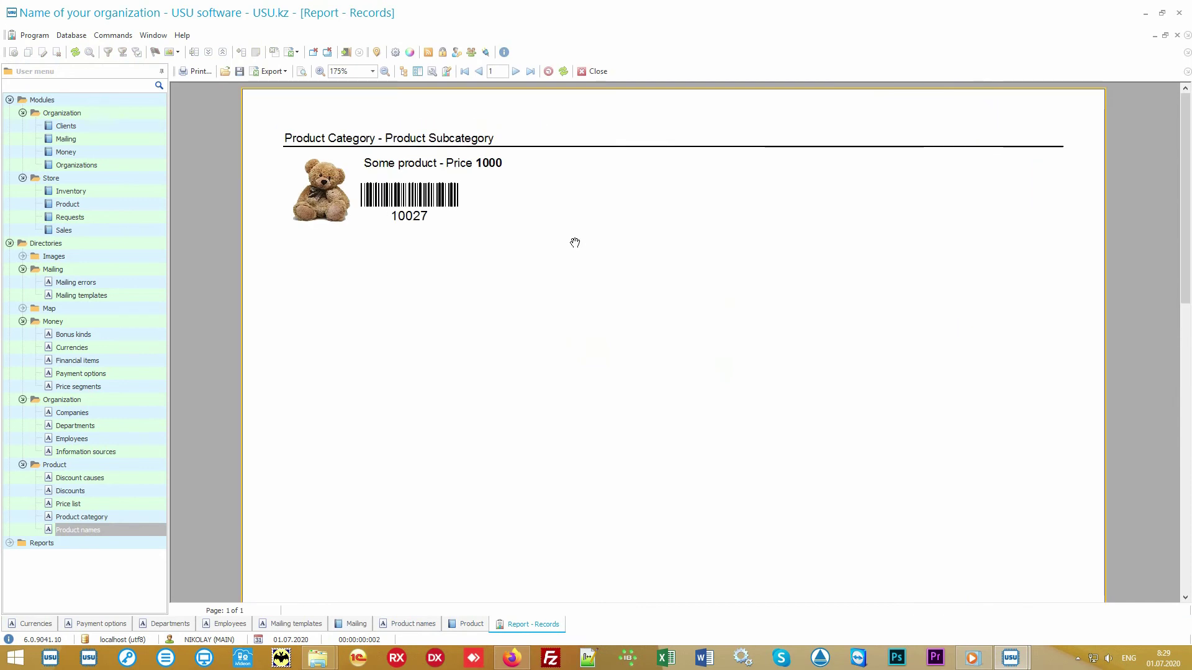
{"action": "left_click", "coordinate": [592, 72]}
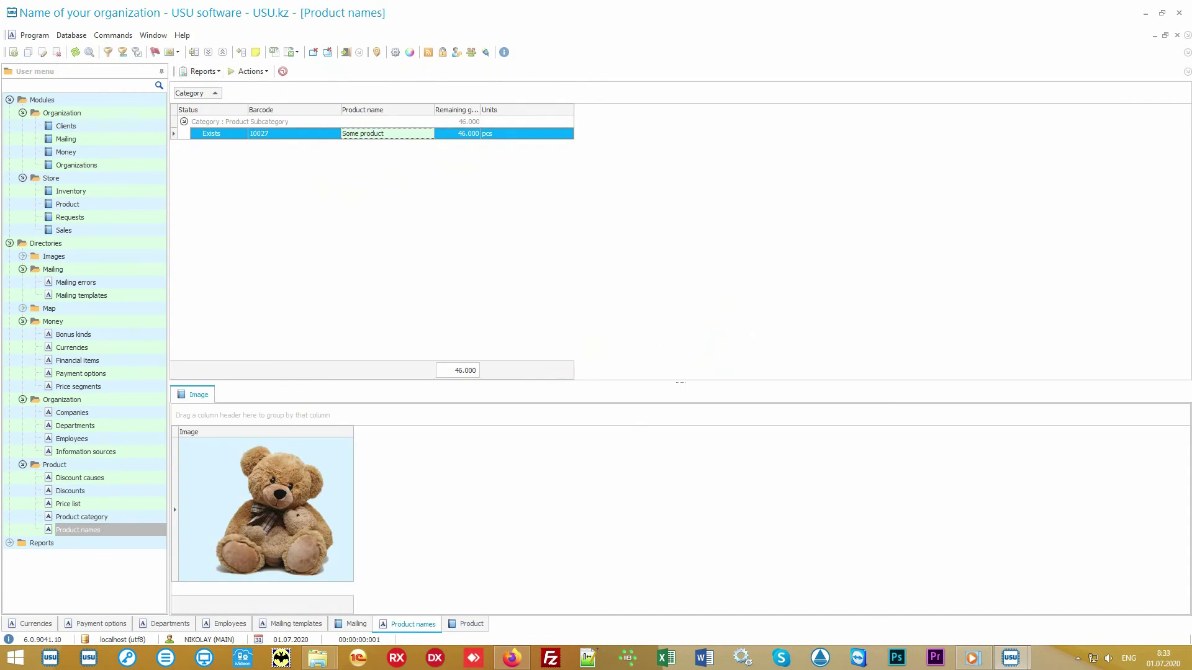
Step: View items of the Main store receipt and the Branch 1 transfer, then open Sales
{"action": "left_click", "coordinate": [140, 207]}
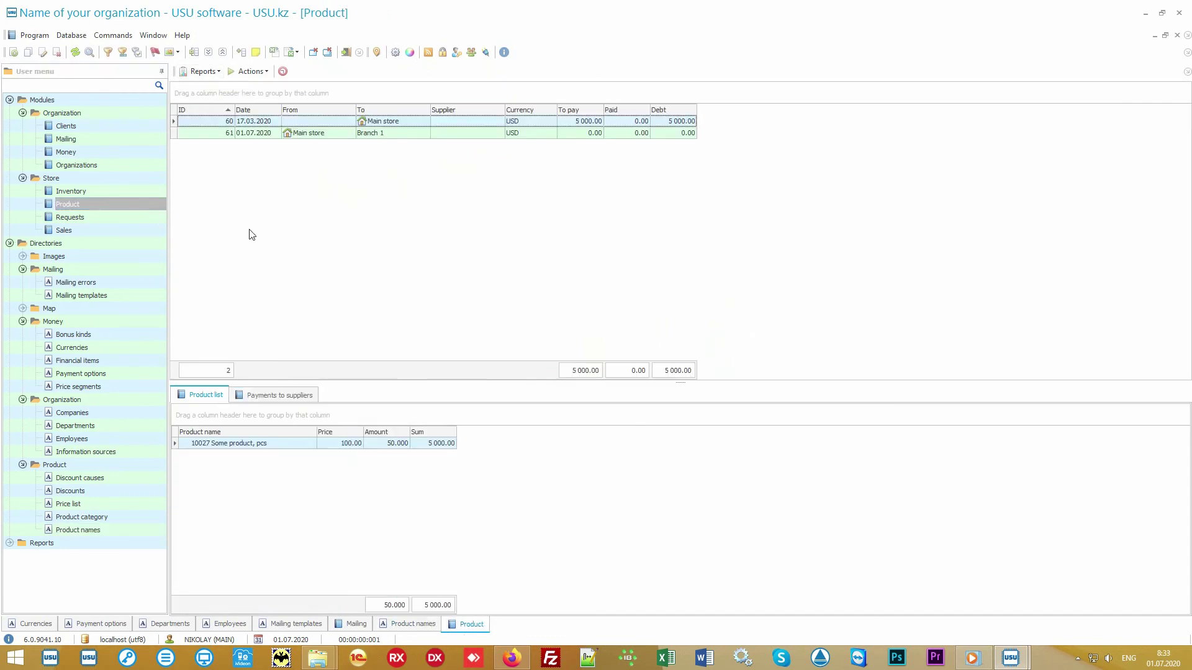
{"action": "left_click", "coordinate": [409, 122]}
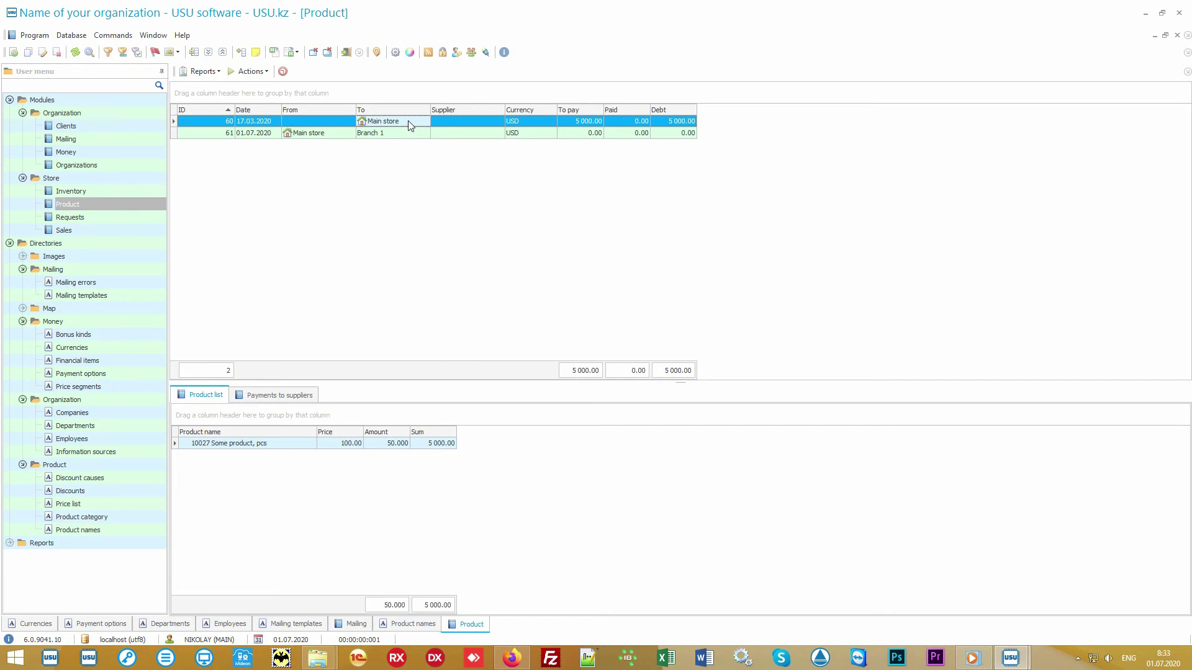
{"action": "left_click", "coordinate": [331, 136]}
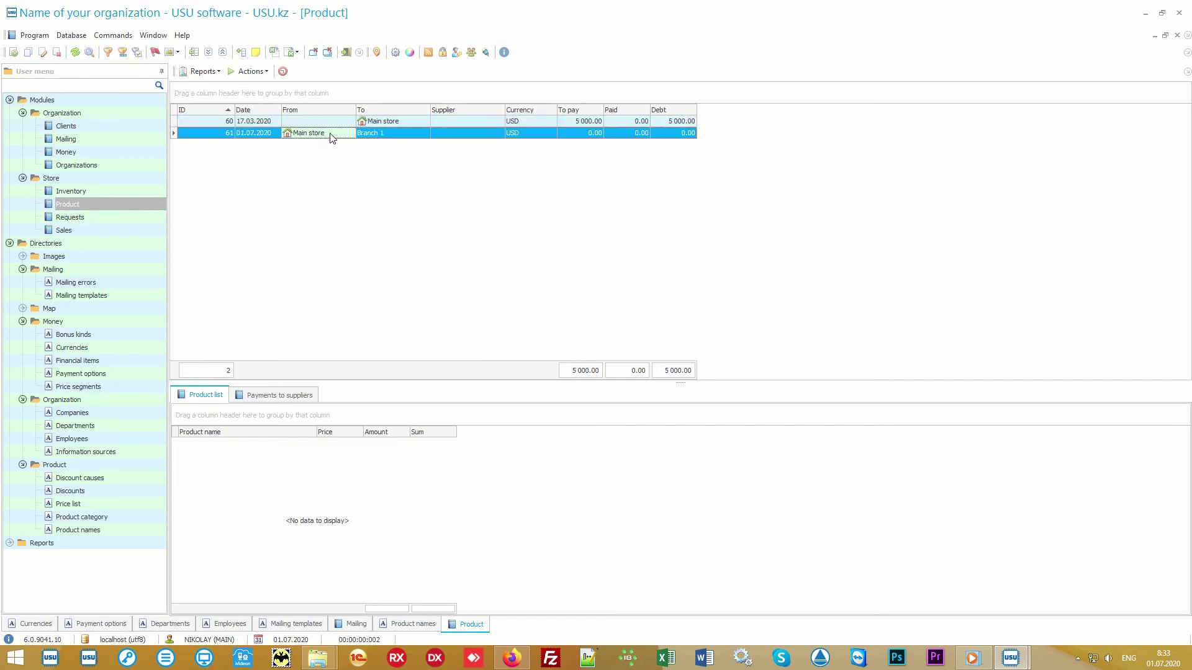
{"action": "left_click", "coordinate": [391, 133]}
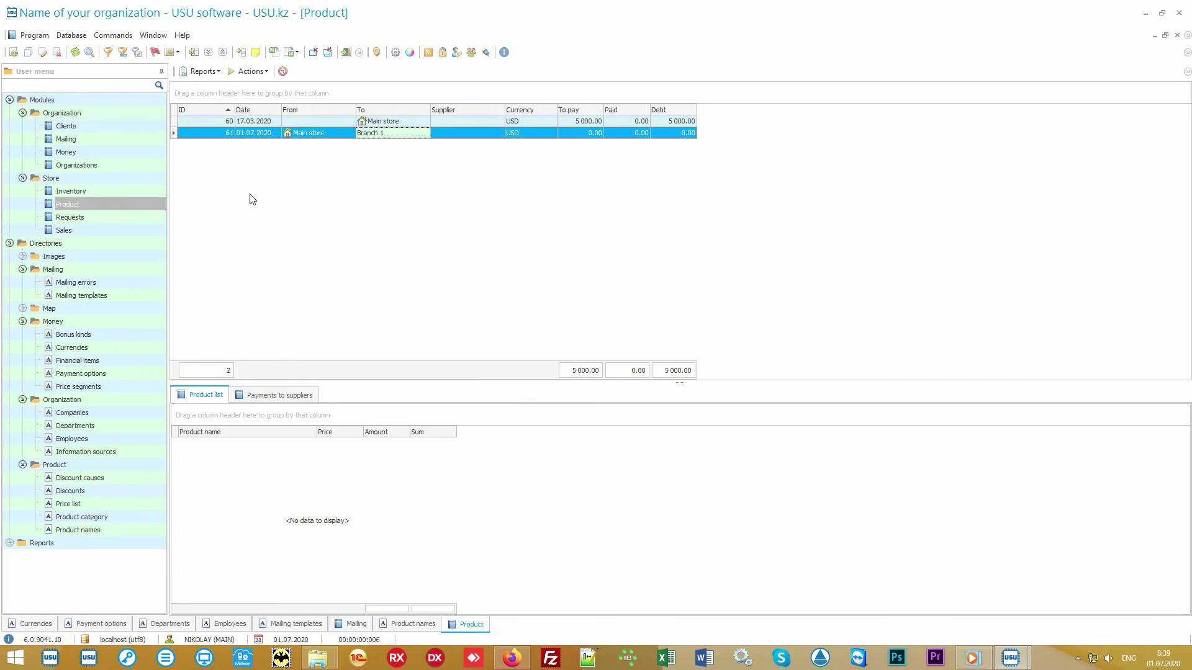
{"action": "left_click", "coordinate": [118, 231]}
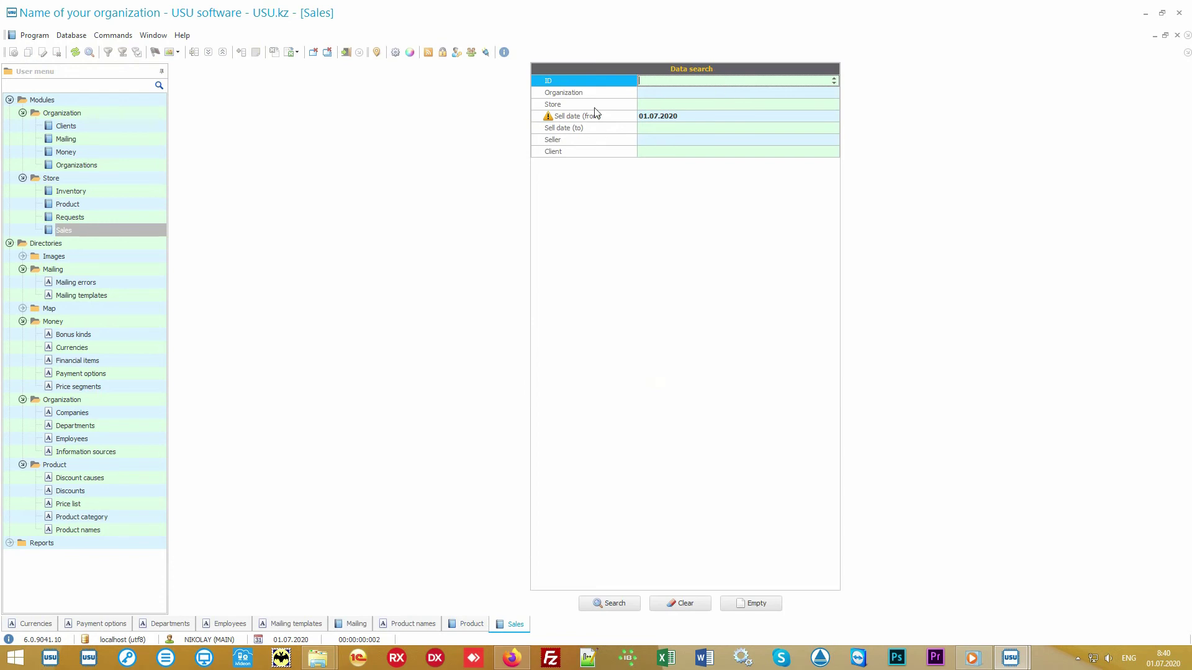
Step: Run the Sales search filtered to sell date from 01.07.2020, which finds no sales
{"action": "key", "text": "Down"}
{"action": "key", "text": "Down"}
{"action": "key", "text": "Down"}
{"action": "key", "text": "Down"}
{"action": "key", "text": "Down"}
{"action": "key", "text": "Down"}
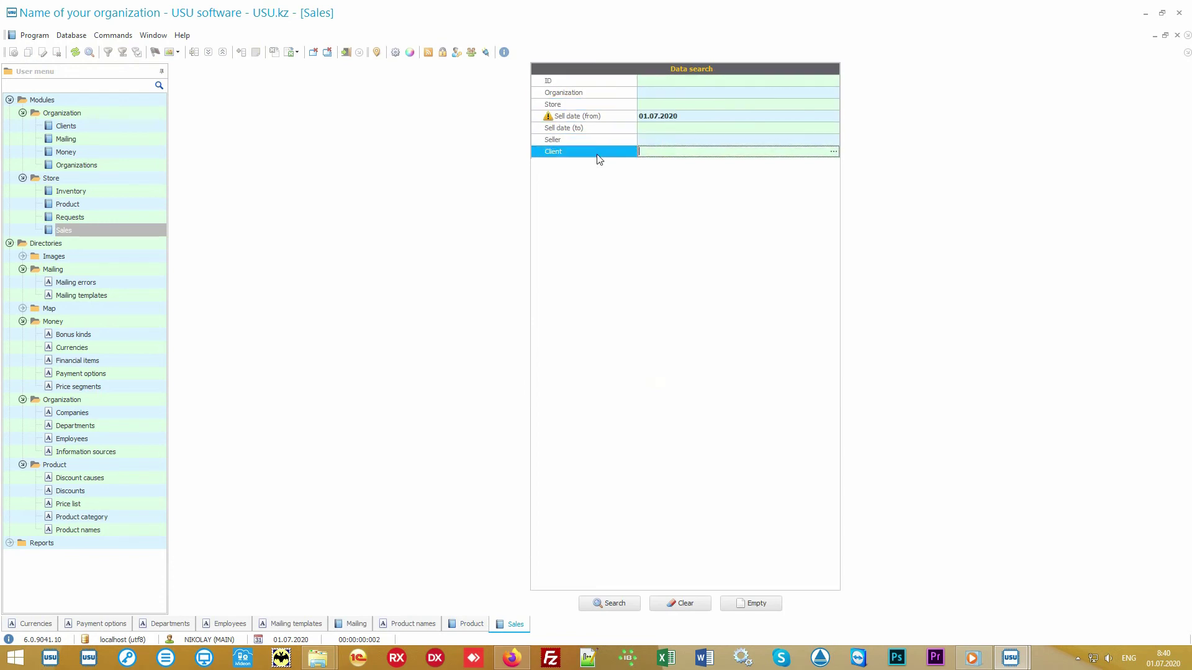
{"action": "key", "text": "Up"}
{"action": "key", "text": "Up"}
{"action": "key", "text": "Up"}
{"action": "key", "text": "Up"}
{"action": "key", "text": "Up"}
{"action": "key", "text": "Up"}
{"action": "key", "text": "Down"}
{"action": "key", "text": "Down"}
{"action": "key", "text": "Down"}
{"action": "key", "text": "Down"}
{"action": "key", "text": "Down"}
{"action": "key", "text": "Down"}
{"action": "left_click", "coordinate": [592, 102]}
{"action": "left_click", "coordinate": [595, 79]}
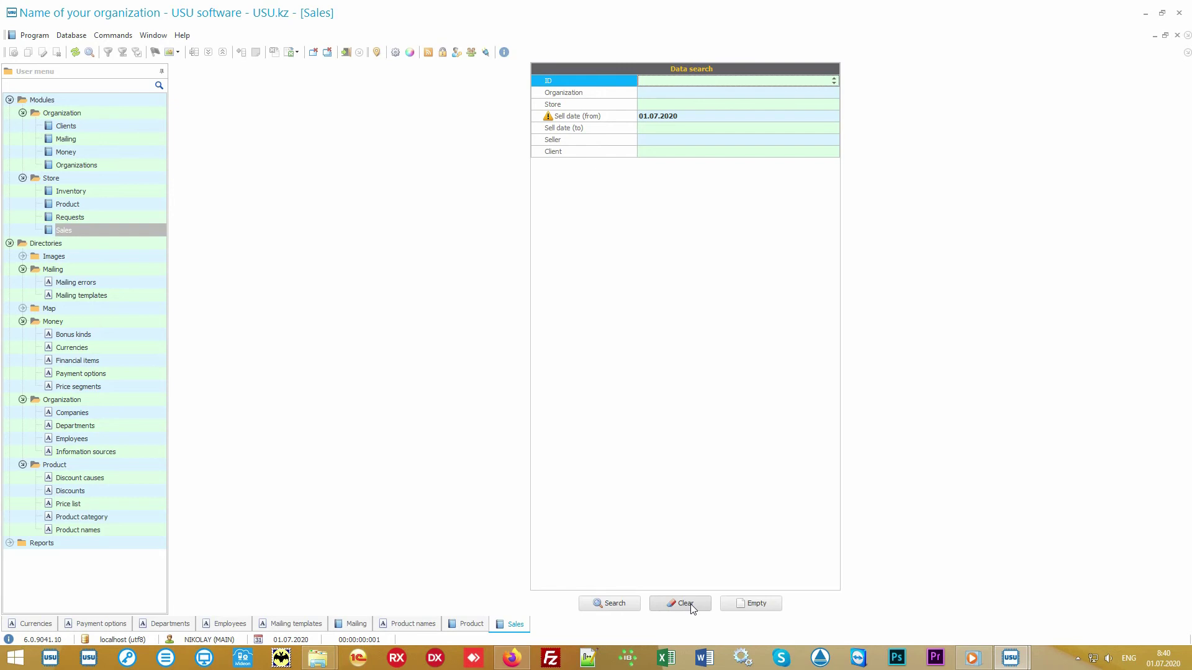
{"action": "left_click", "coordinate": [622, 613]}
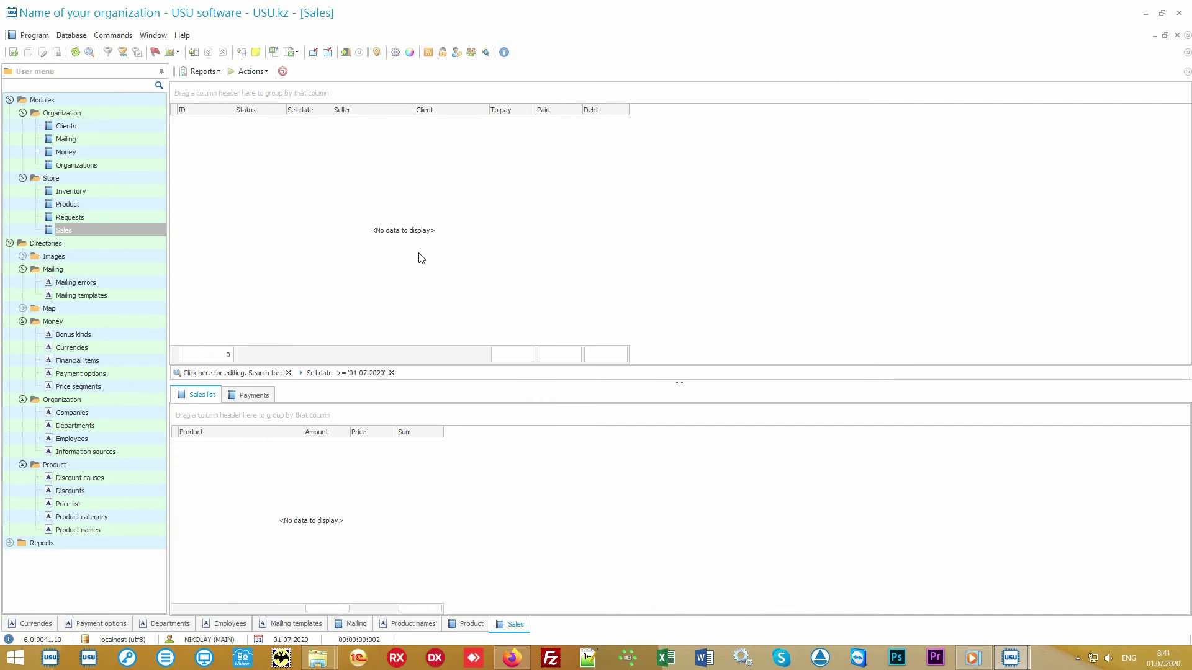
Step: Start a new sale and load the client by entering their card number
{"action": "left_click", "coordinate": [252, 73]}
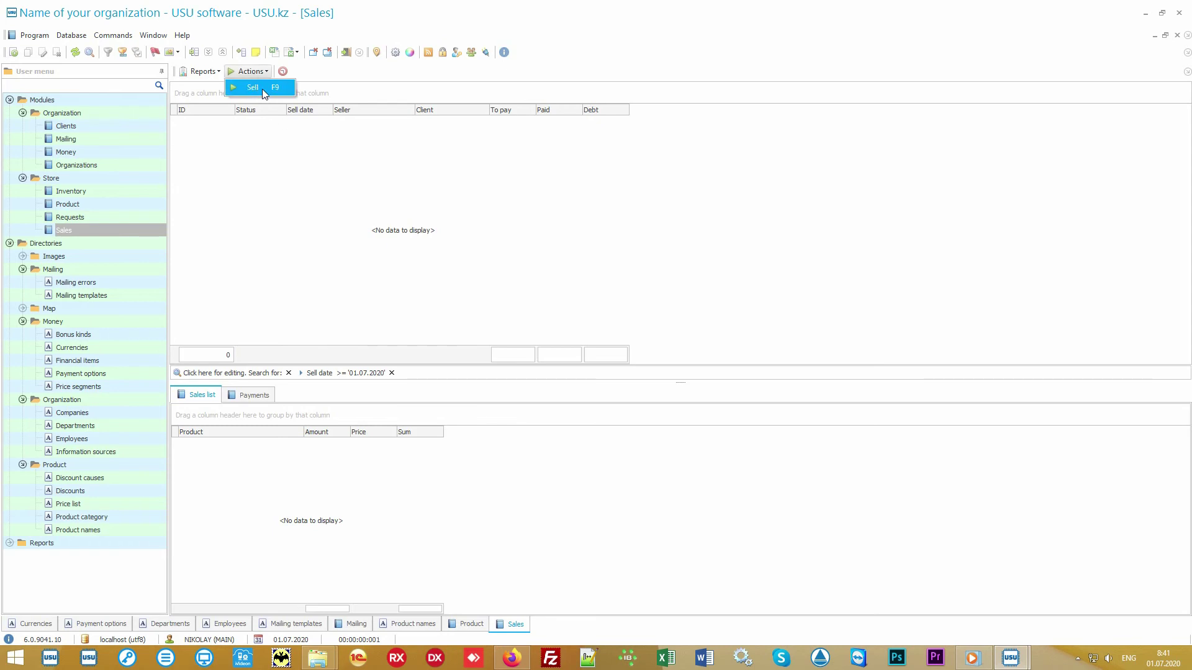
{"action": "left_click", "coordinate": [263, 90]}
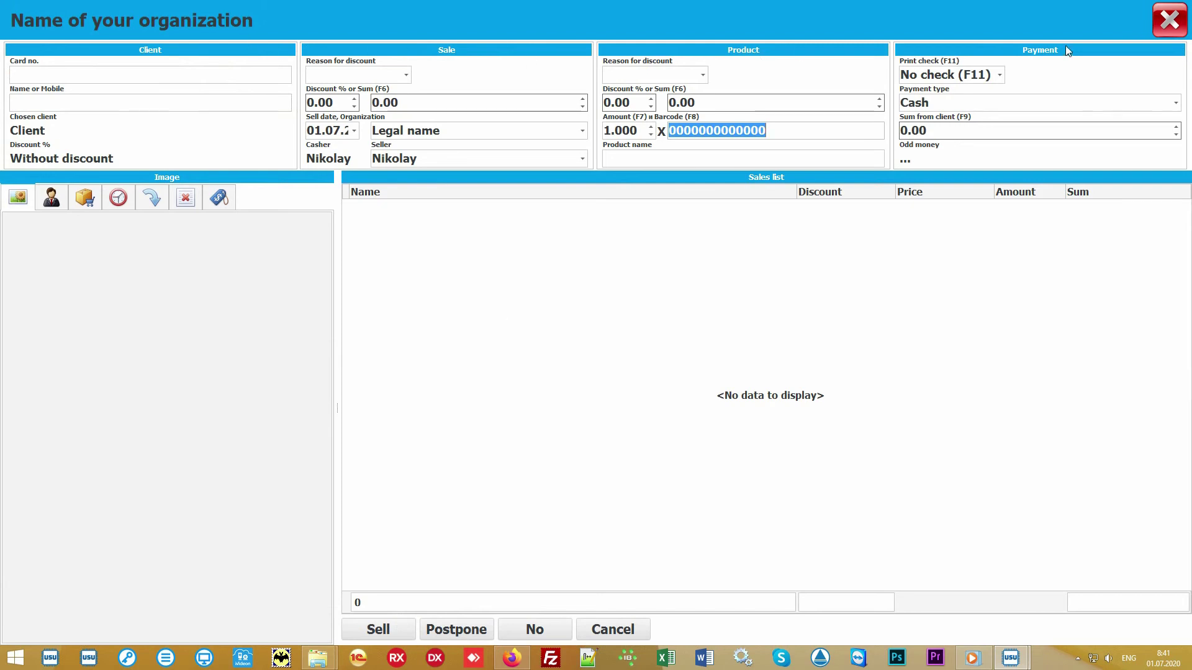
{"action": "left_click", "coordinate": [546, 318]}
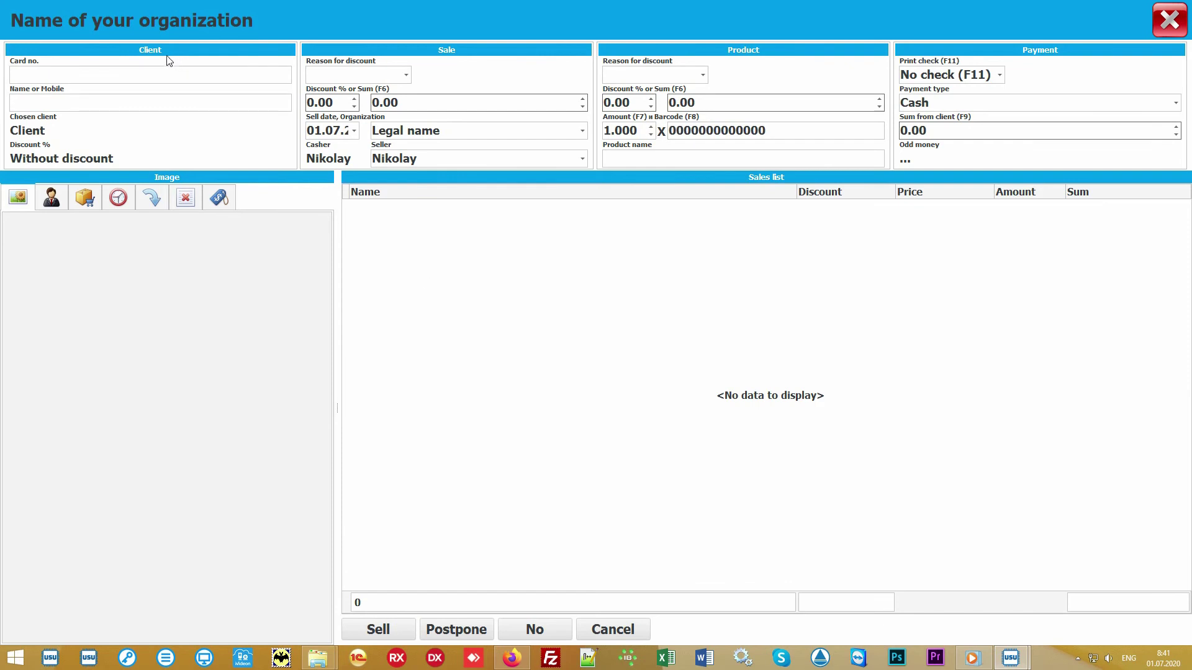
{"action": "left_click", "coordinate": [94, 73]}
{"action": "type", "text": "111"}
{"action": "key", "text": "Return"}
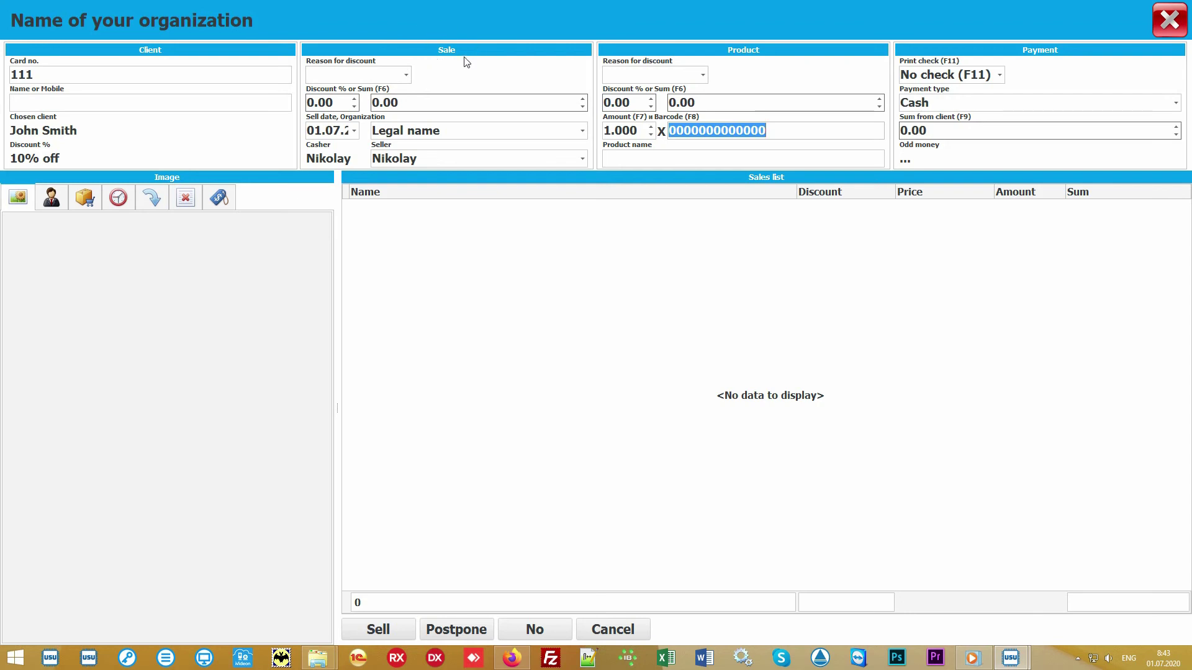
Step: Keep Legal name as the organization and the same seller for the sale
{"action": "left_click", "coordinate": [582, 132]}
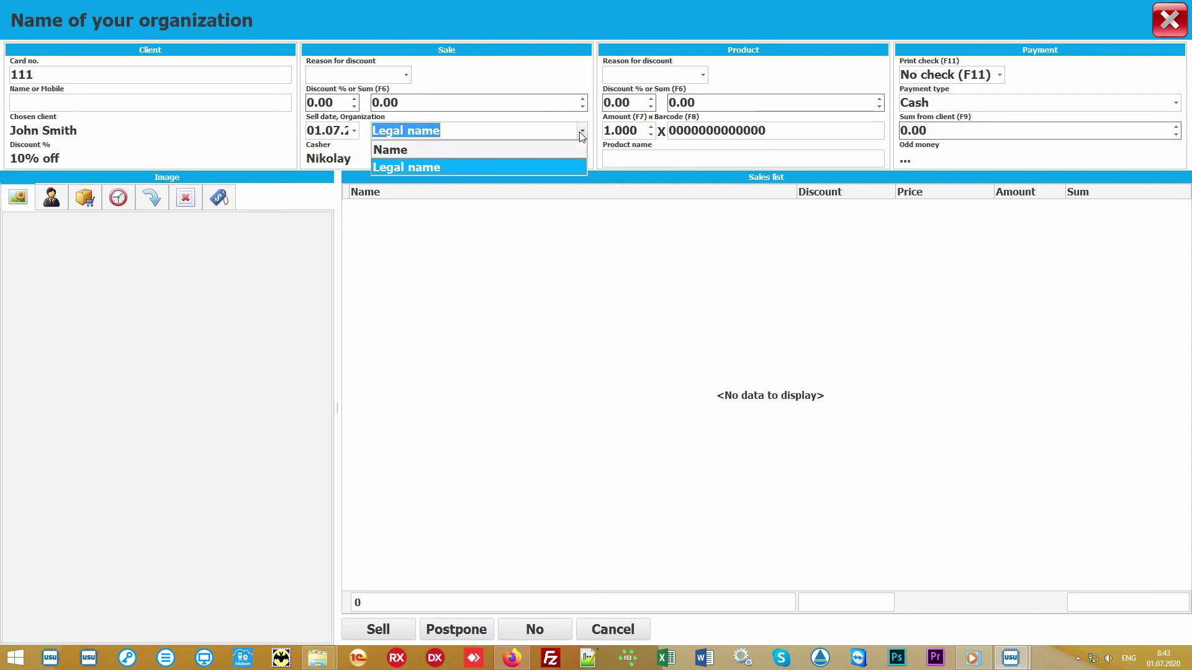
{"action": "left_click", "coordinate": [582, 134]}
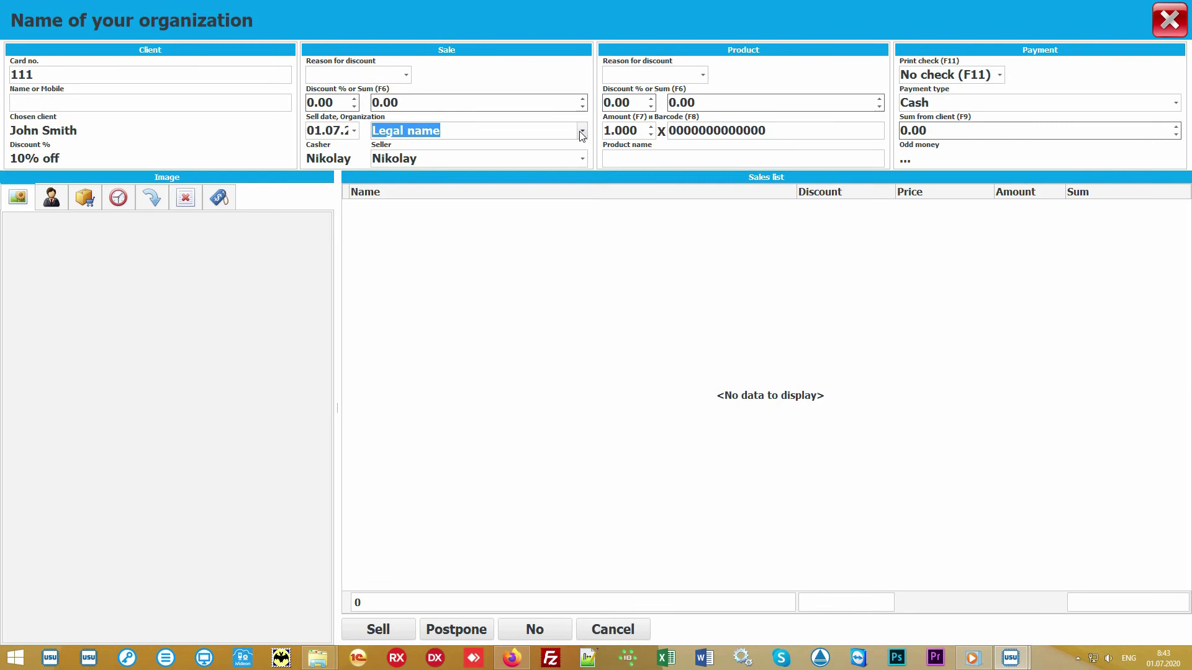
{"action": "left_click", "coordinate": [583, 159]}
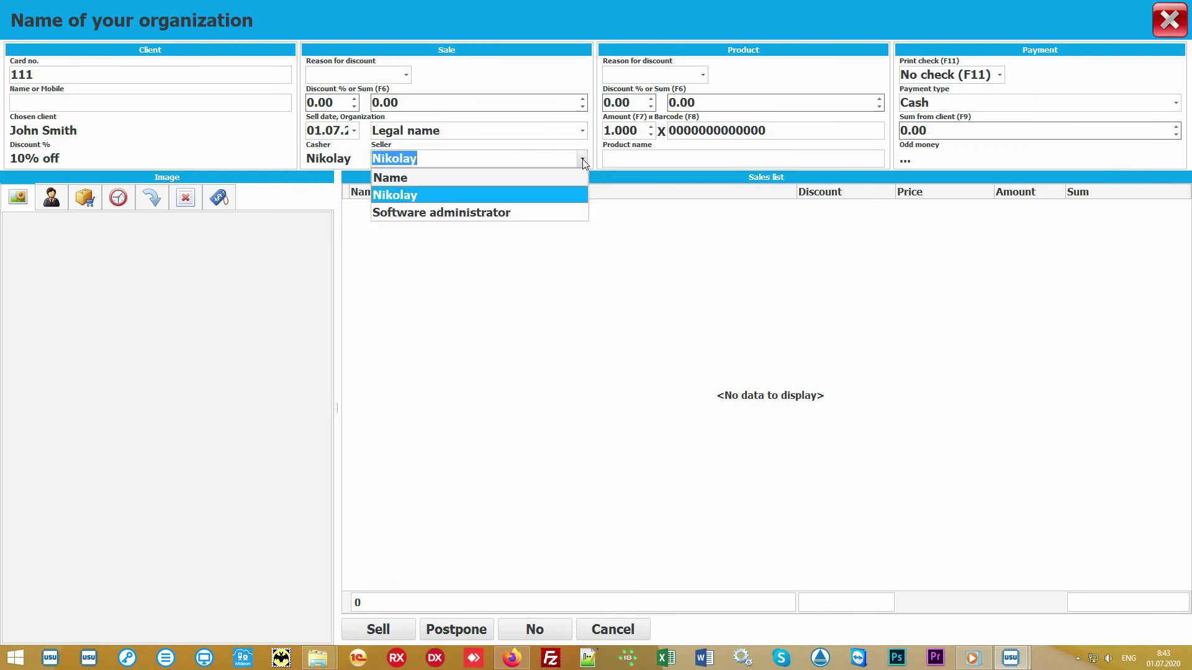
{"action": "left_click", "coordinate": [552, 196]}
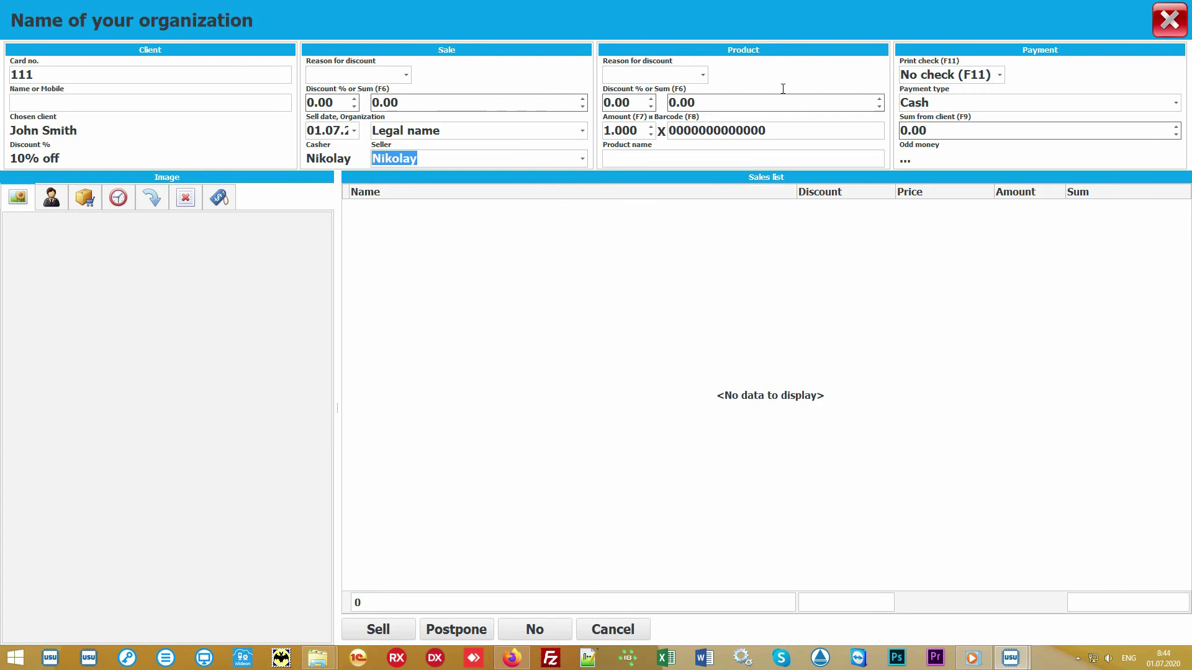
Step: Add product 10027 Some product to the sale at 900.00
{"action": "left_click", "coordinate": [800, 129]}
{"action": "type", "text": "100"}
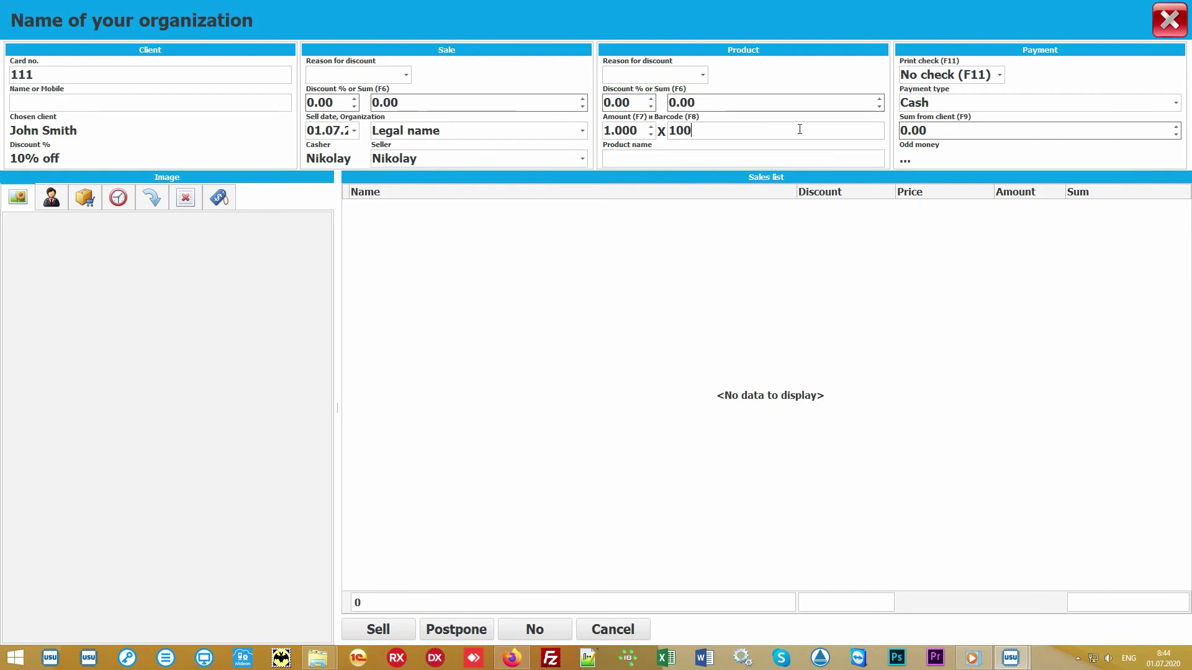
{"action": "type", "text": "27"}
{"action": "key", "text": "Return"}
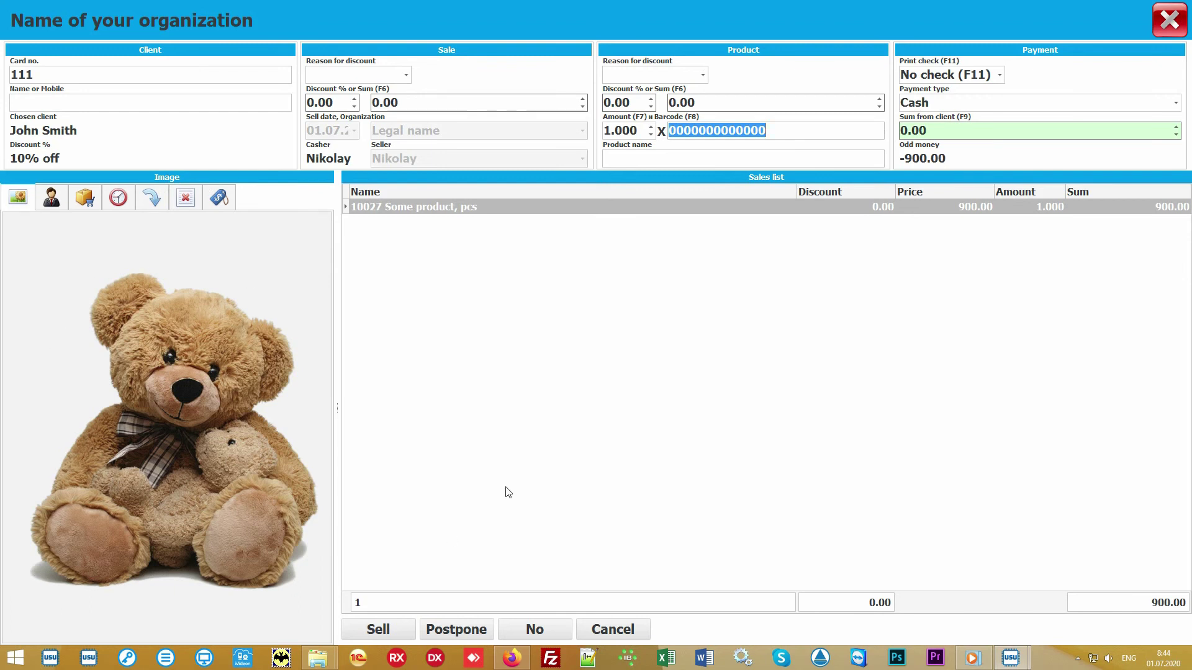
{"action": "left_click", "coordinate": [579, 402]}
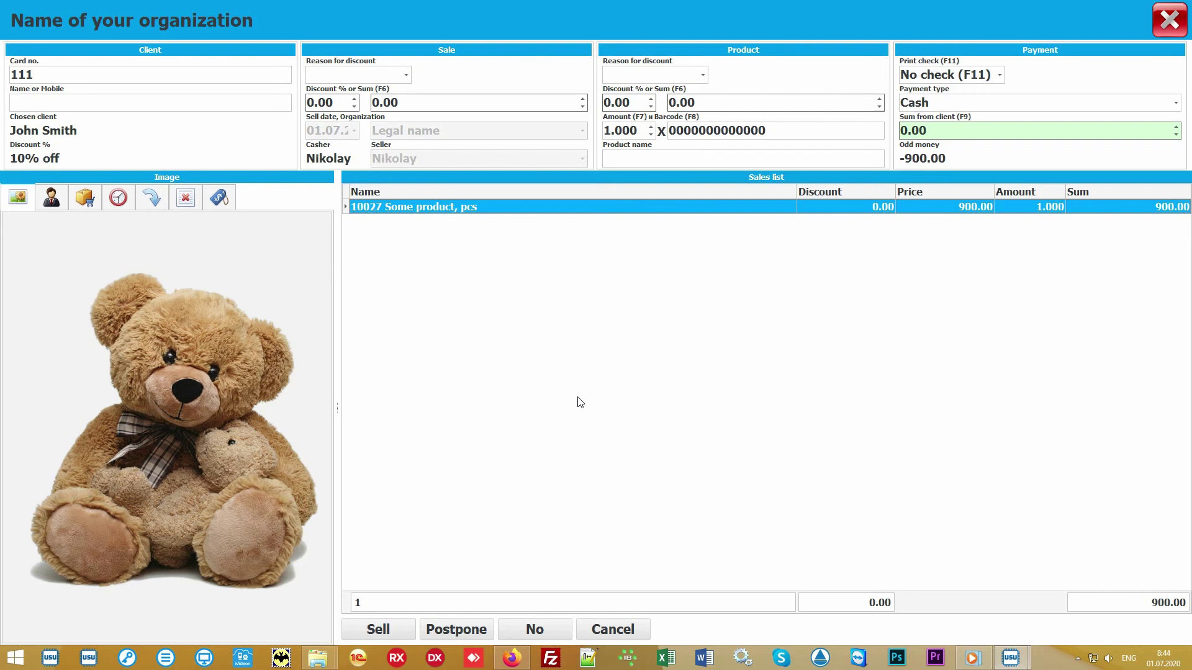
Step: Show the Main store product catalogue with stock levels
{"action": "left_click", "coordinate": [662, 156]}
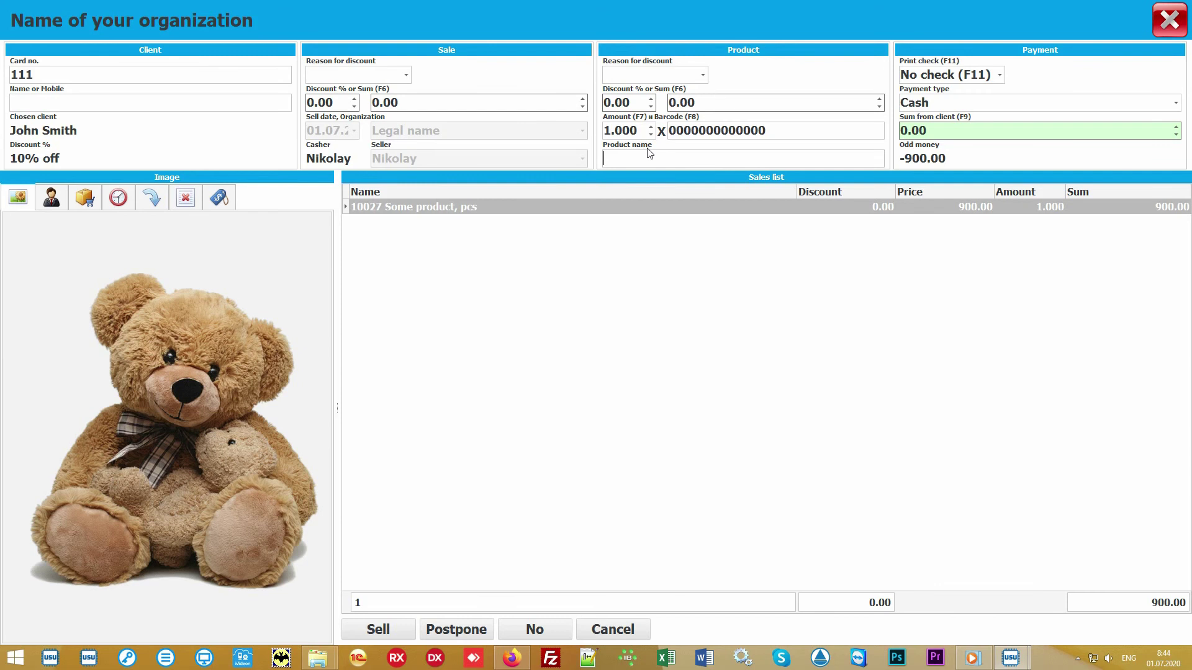
{"action": "left_click", "coordinate": [85, 198]}
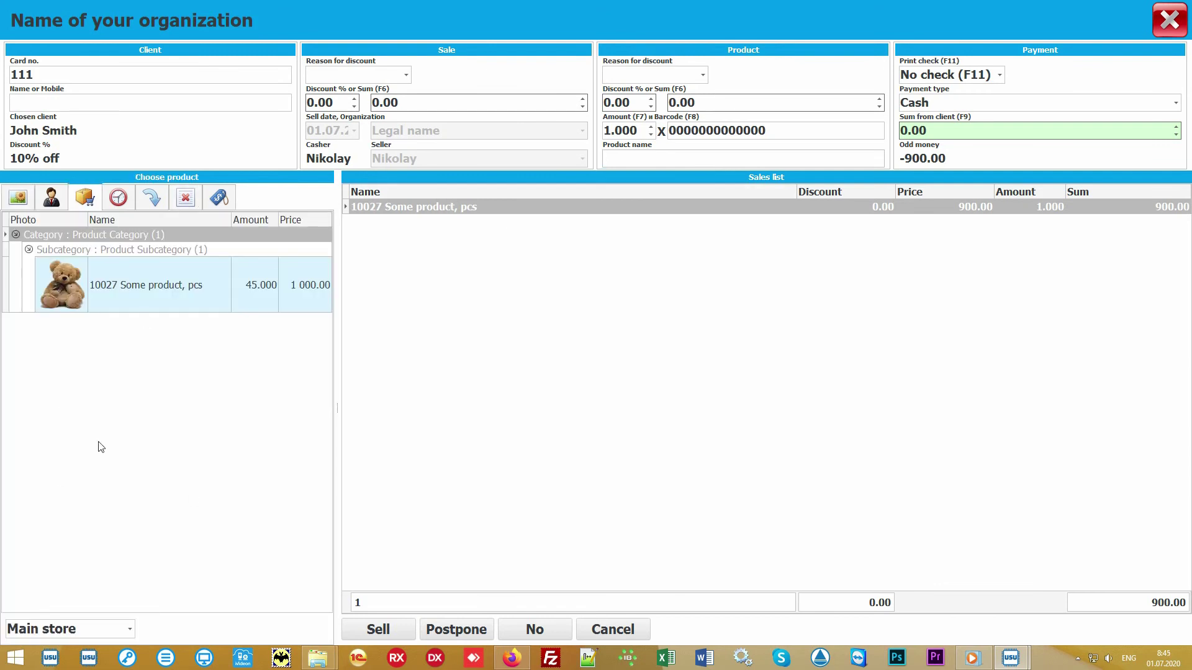
{"action": "left_click", "coordinate": [193, 410]}
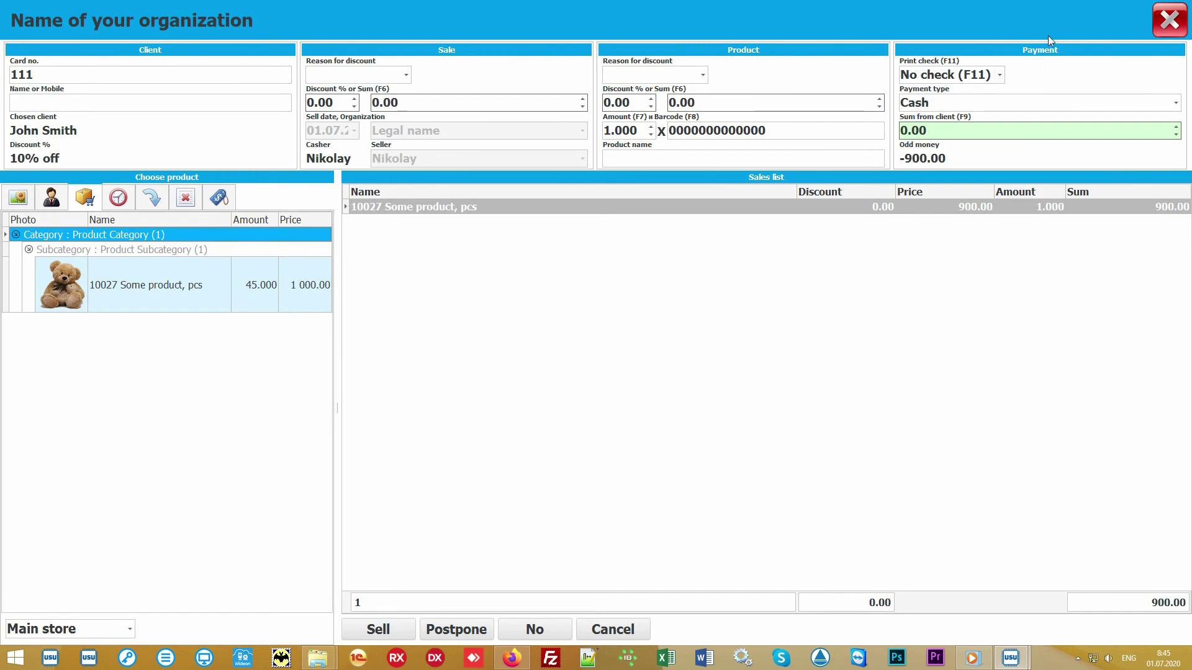
Step: Take 1000 in cash with no printed receipt and complete the 900.00 sale
{"action": "left_click", "coordinate": [977, 132]}
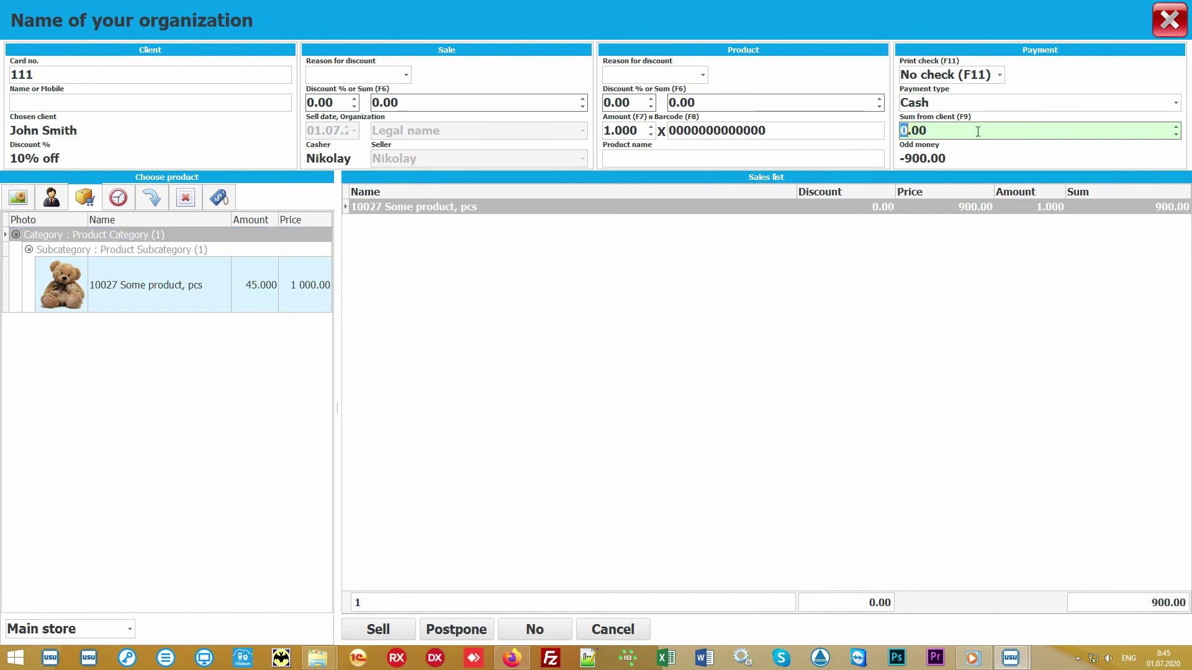
{"action": "type", "text": "1000"}
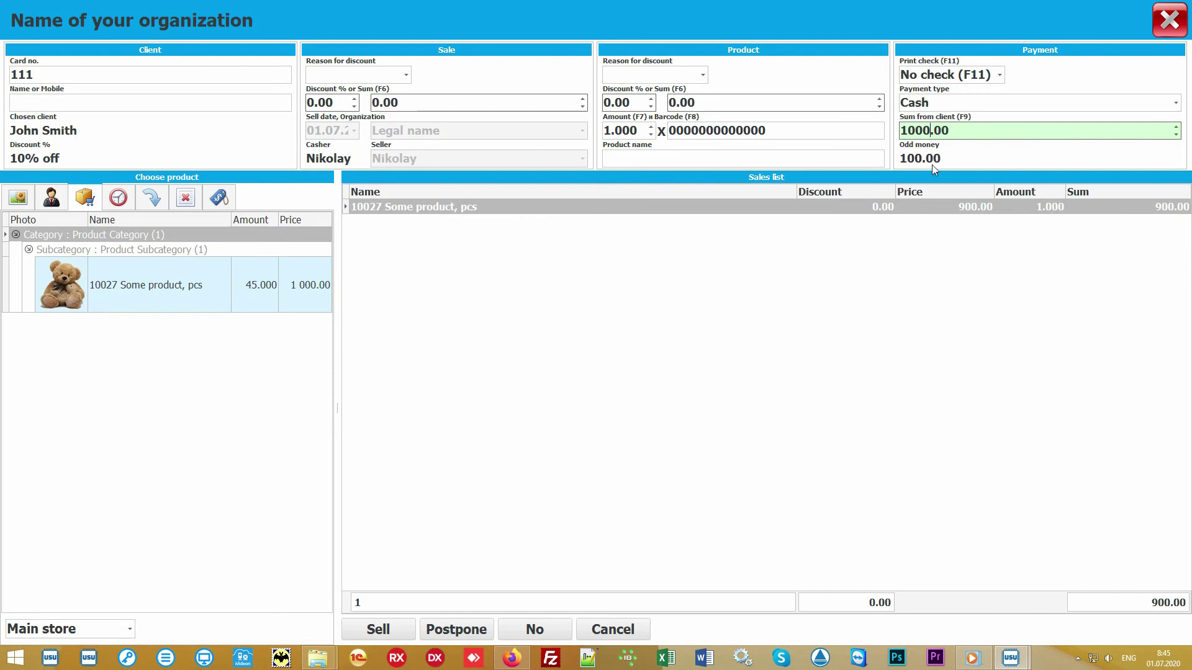
{"action": "left_click", "coordinate": [1177, 105]}
{"action": "left_click", "coordinate": [1178, 107]}
{"action": "left_click", "coordinate": [1001, 75]}
{"action": "left_click", "coordinate": [1002, 75]}
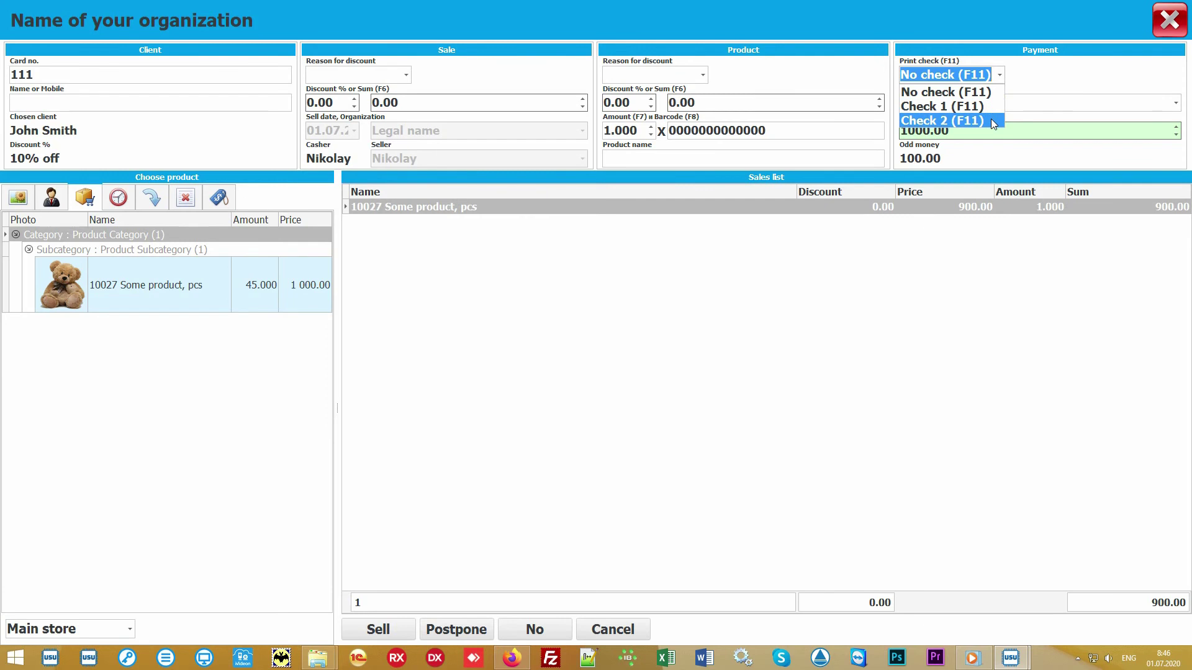
{"action": "left_click", "coordinate": [1004, 75]}
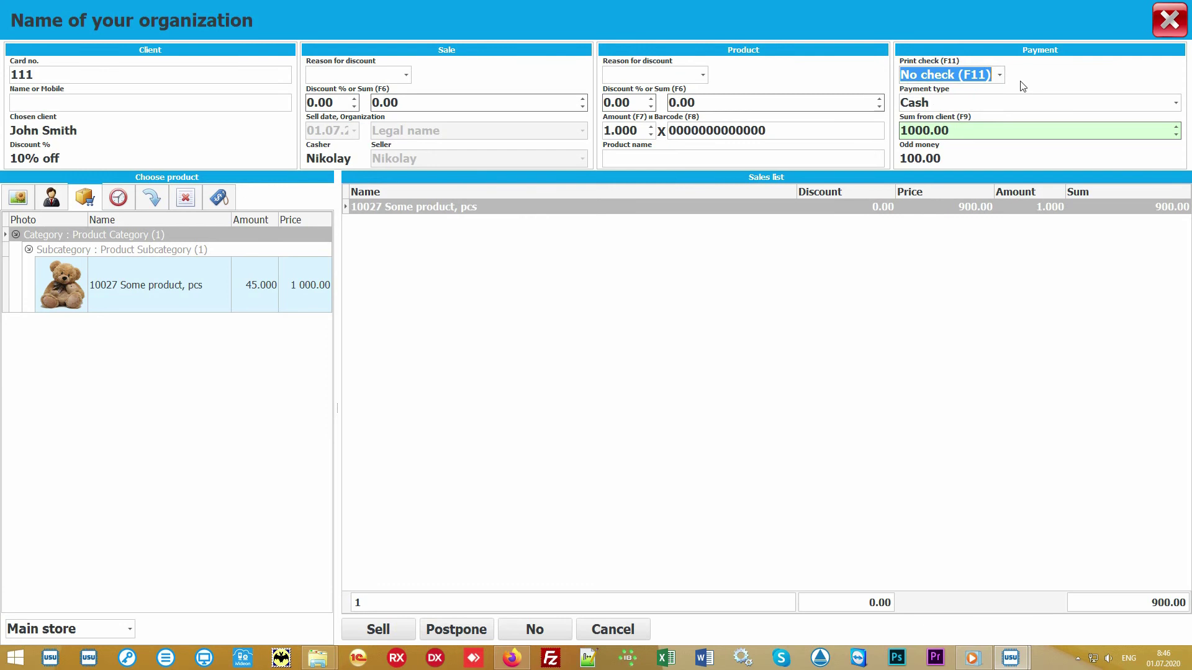
{"action": "left_click", "coordinate": [597, 358]}
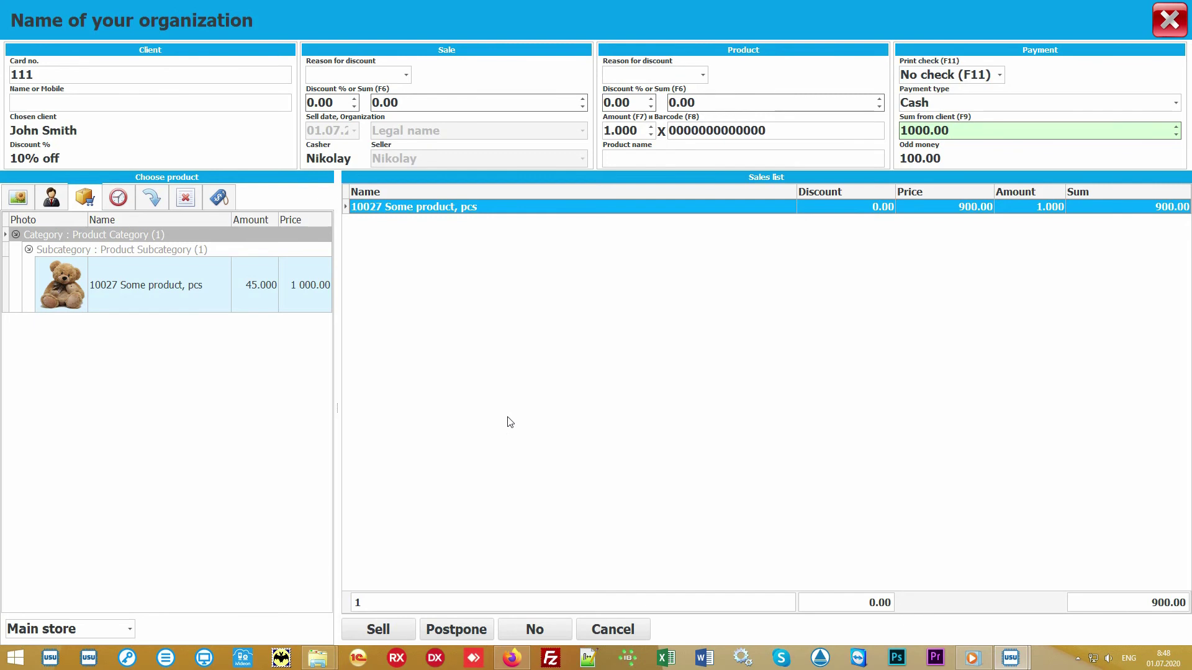
{"action": "left_click", "coordinate": [384, 630]}
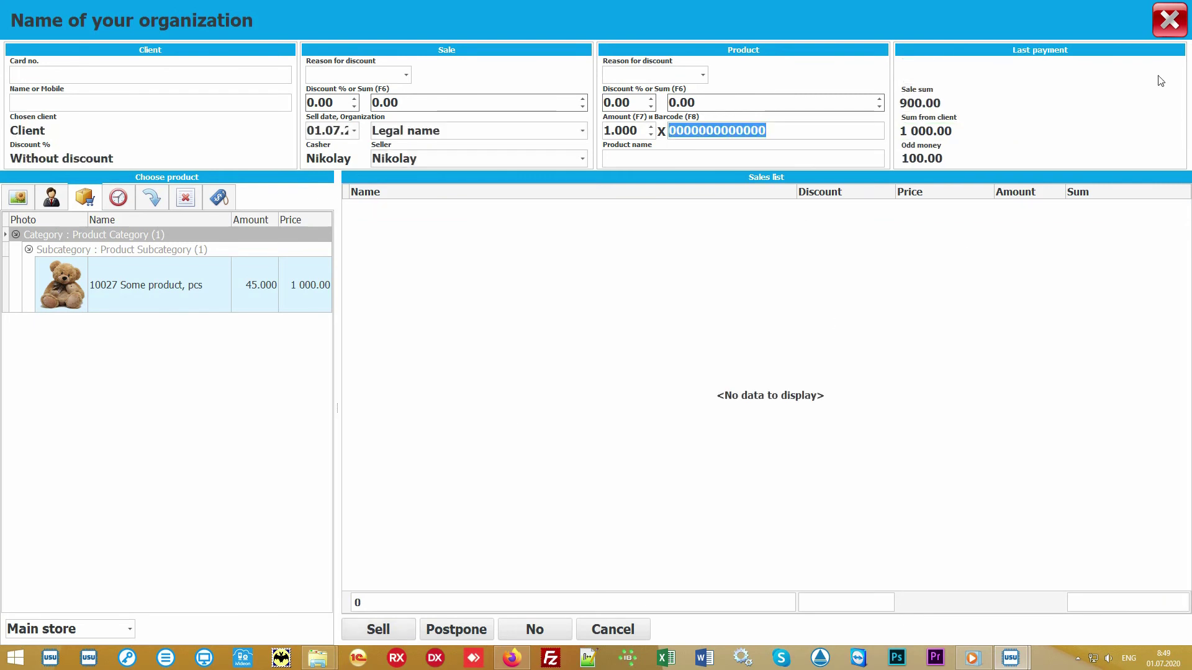
Step: Close the sale window, then preview and close the sales check report
{"action": "left_click", "coordinate": [1171, 27]}
{"action": "left_click", "coordinate": [432, 121]}
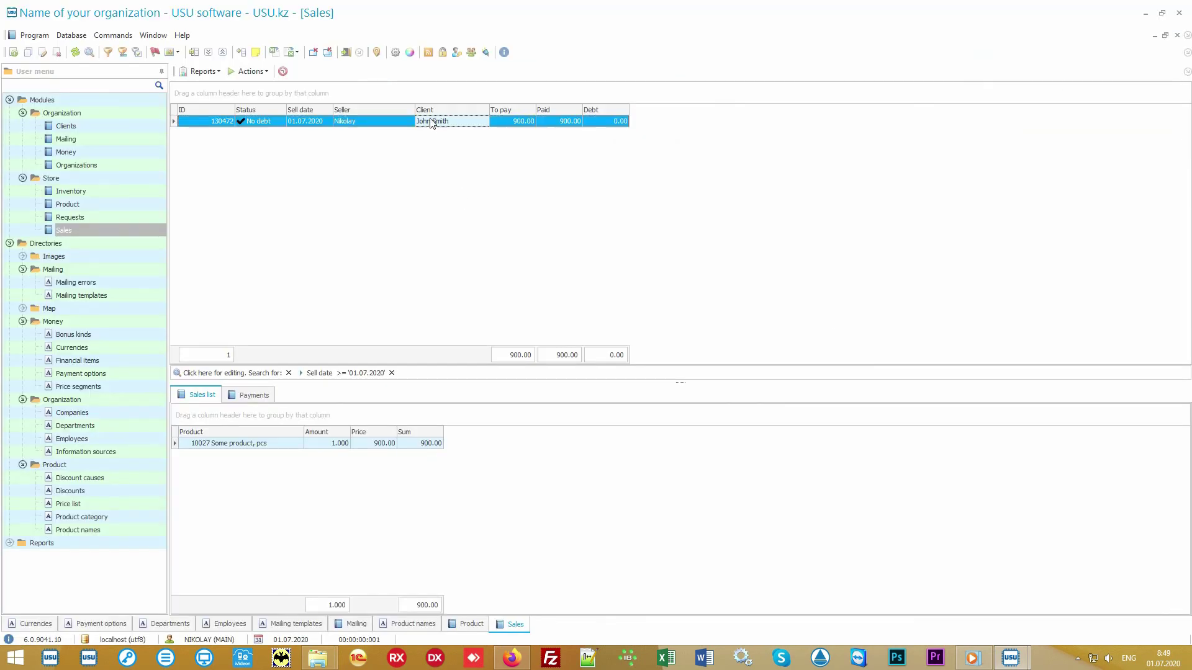
{"action": "left_click", "coordinate": [205, 71]}
{"action": "left_click", "coordinate": [227, 85]}
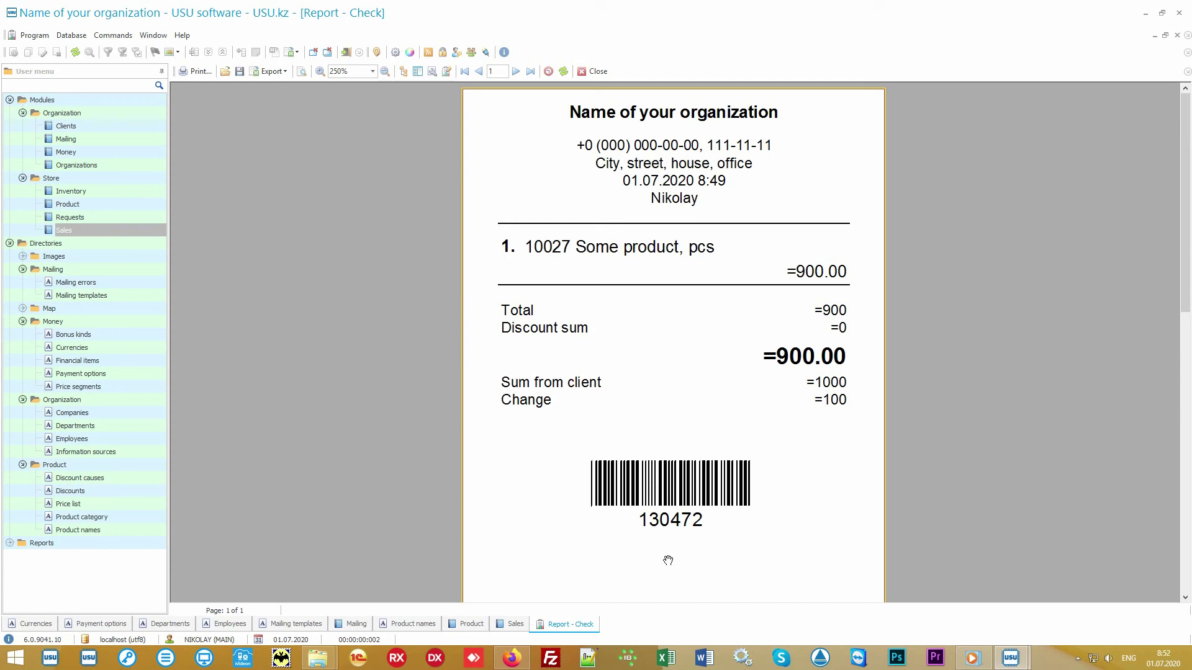
{"action": "left_click", "coordinate": [595, 72]}
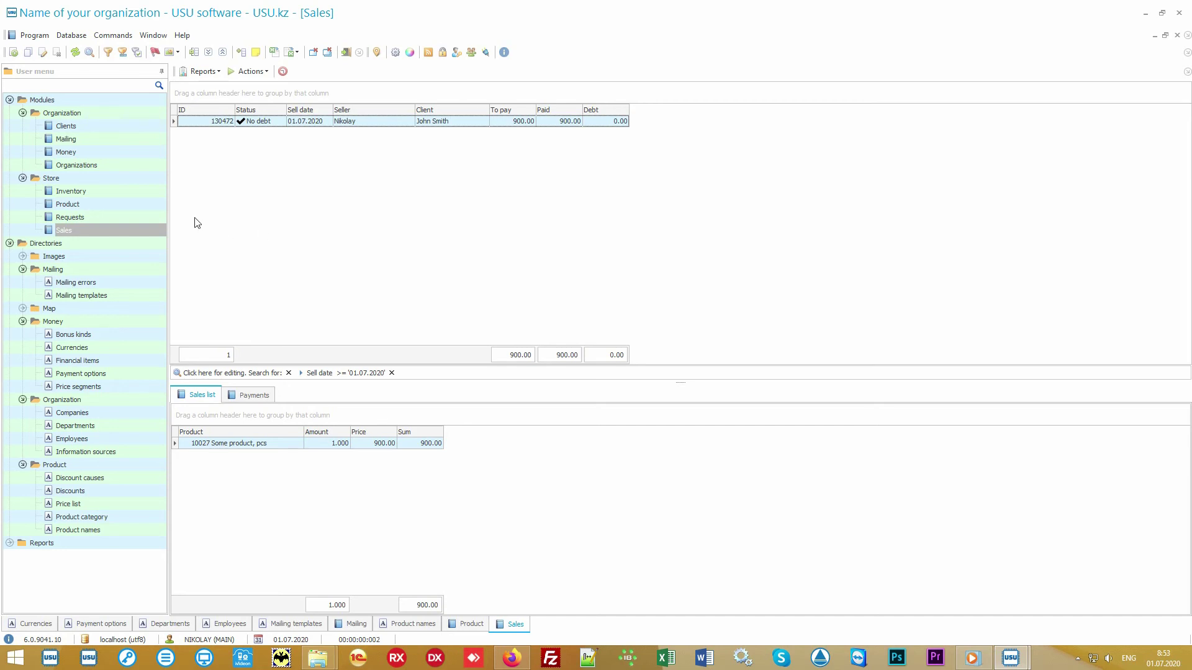
Step: Review the inventory count line (50 planned, 47 actual, -3 difference), then switch to Organization > Clients
{"action": "left_click", "coordinate": [133, 191]}
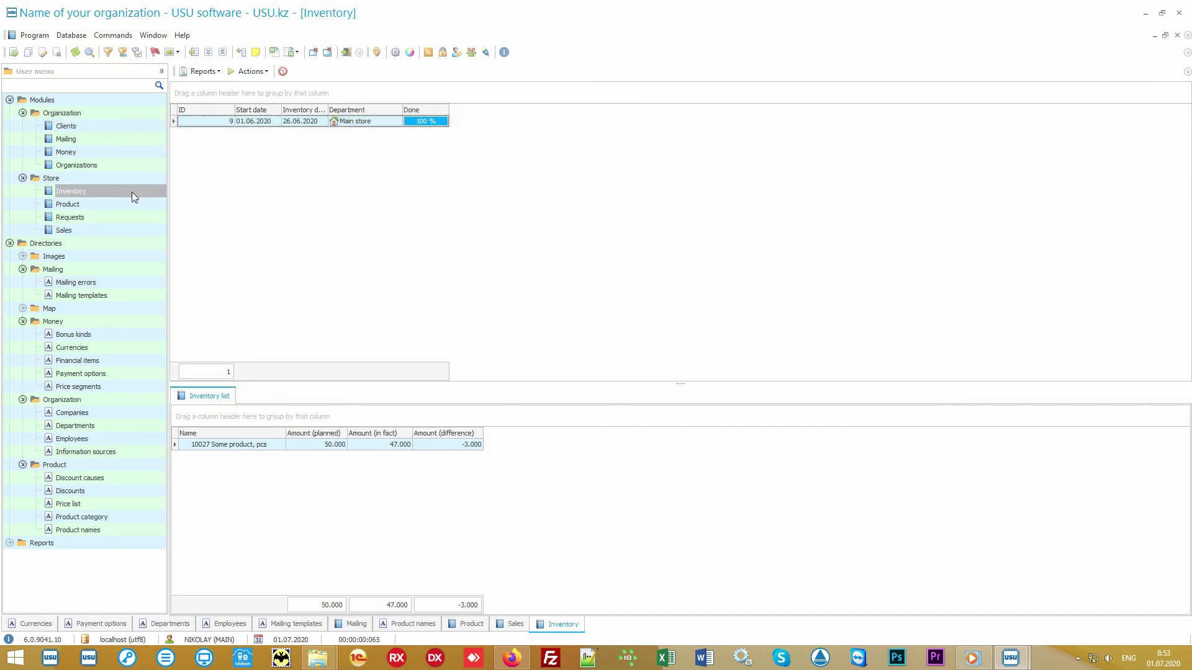
{"action": "left_click", "coordinate": [395, 125]}
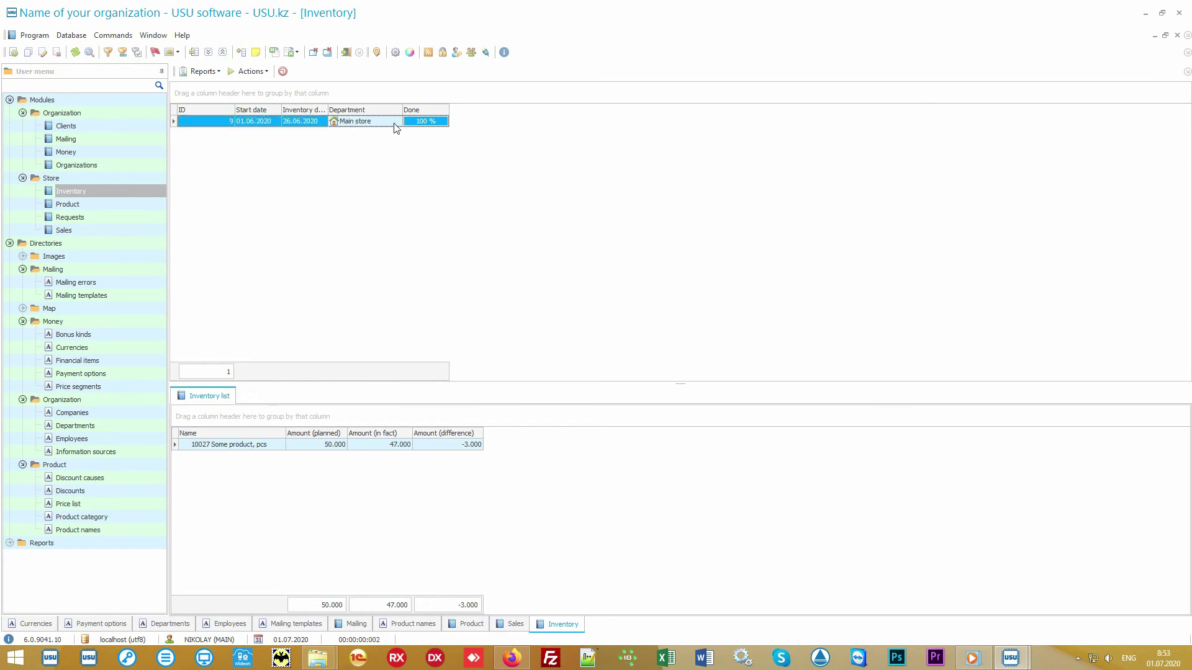
{"action": "left_click", "coordinate": [269, 448]}
{"action": "left_click", "coordinate": [305, 450]}
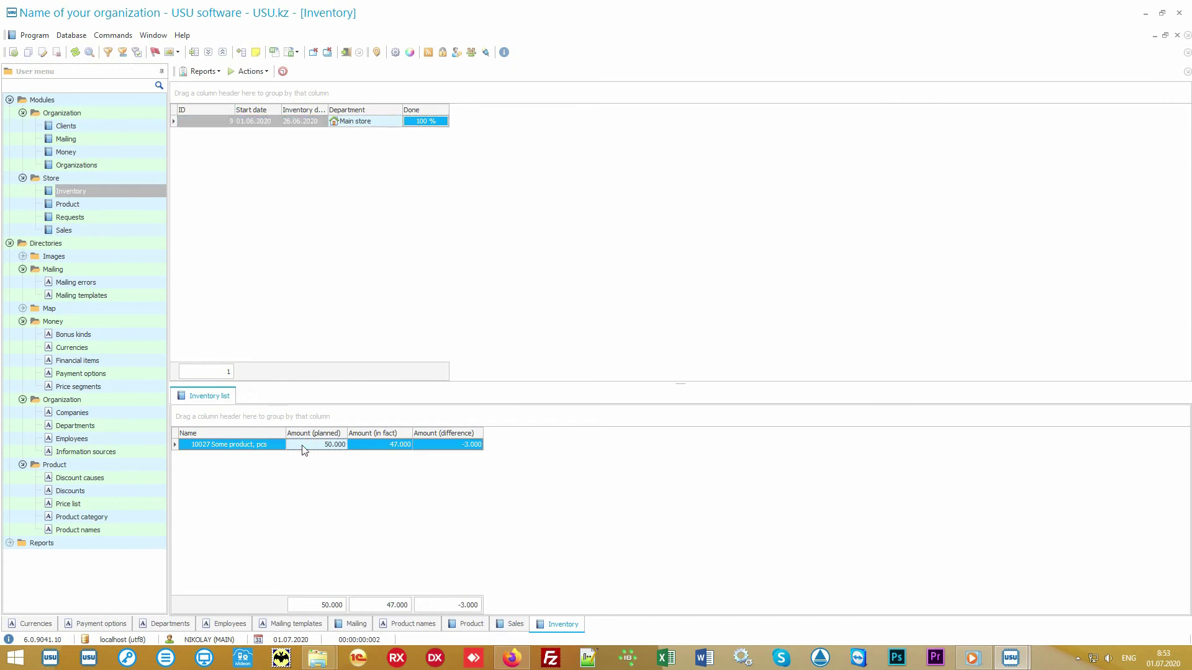
{"action": "left_click", "coordinate": [369, 451]}
{"action": "left_click", "coordinate": [438, 451]}
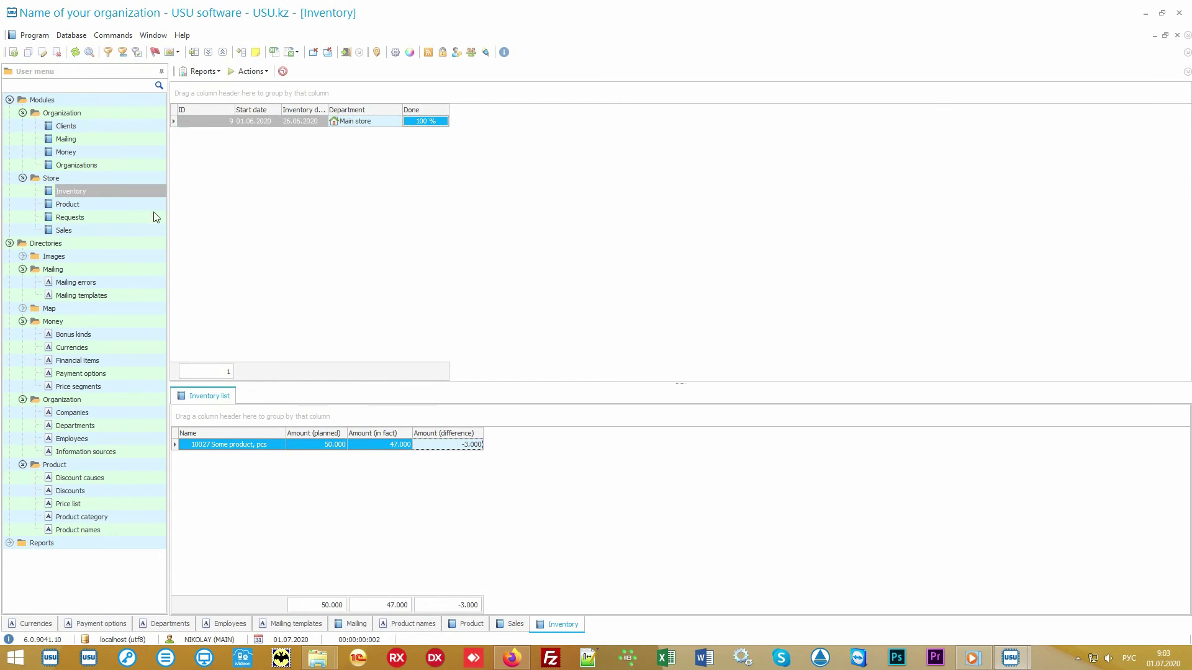
{"action": "left_click", "coordinate": [91, 128]}
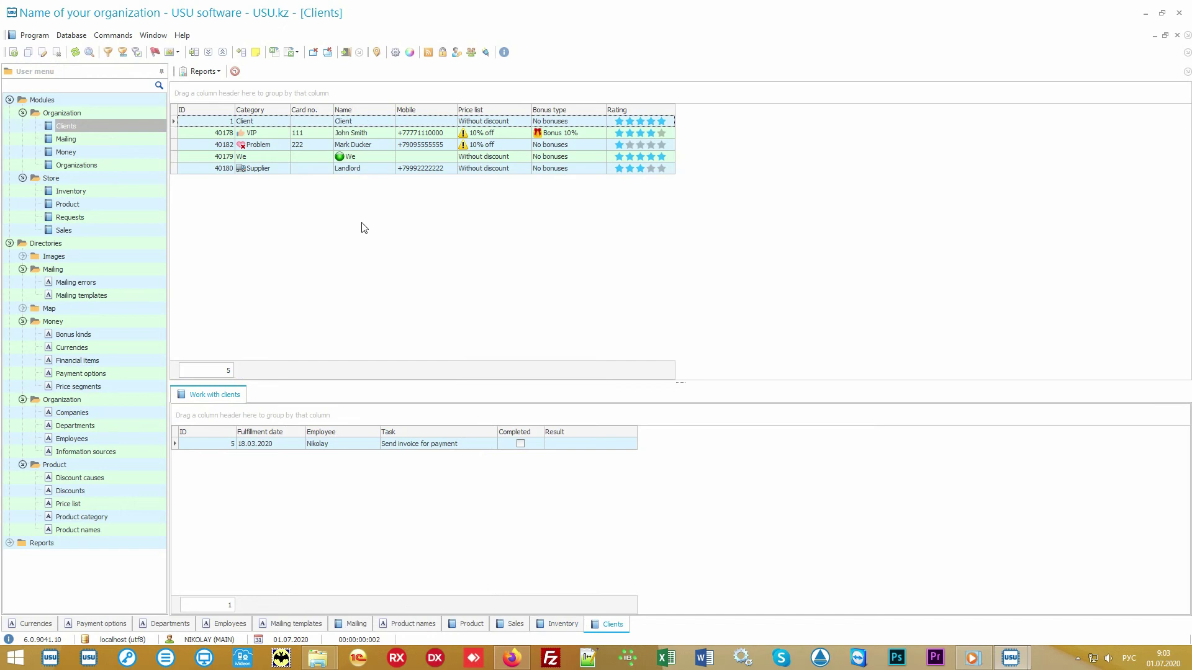
{"action": "key", "text": "alt+shift"}
{"action": "left_click", "coordinate": [120, 232]}
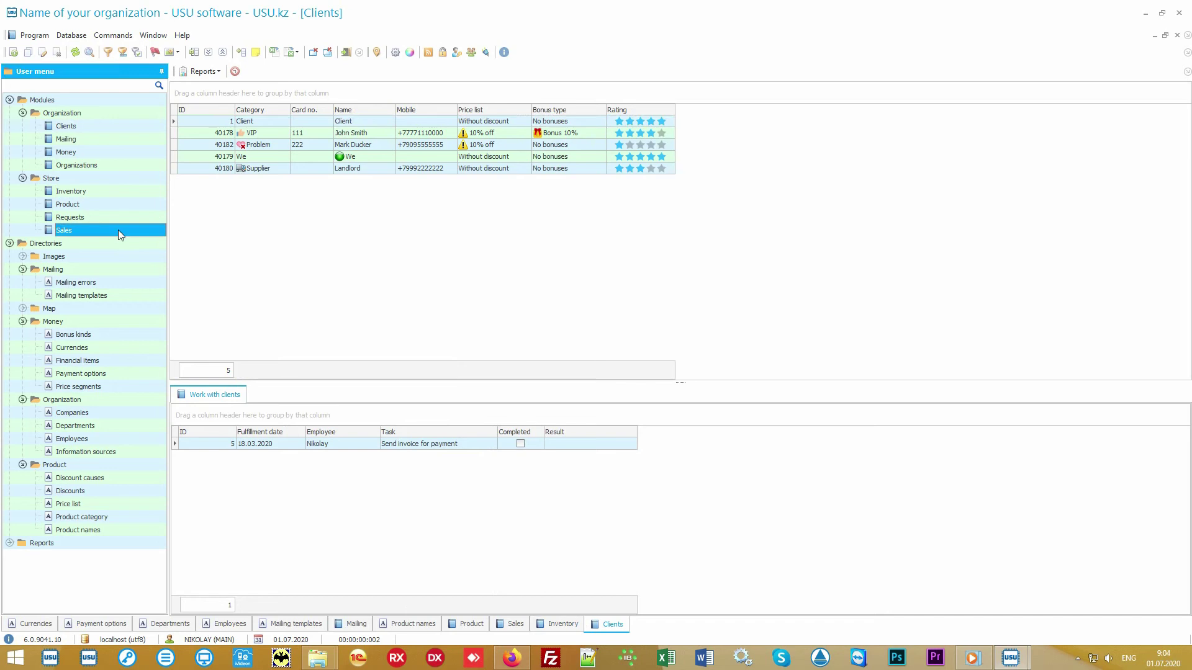
{"action": "left_click", "coordinate": [116, 127]}
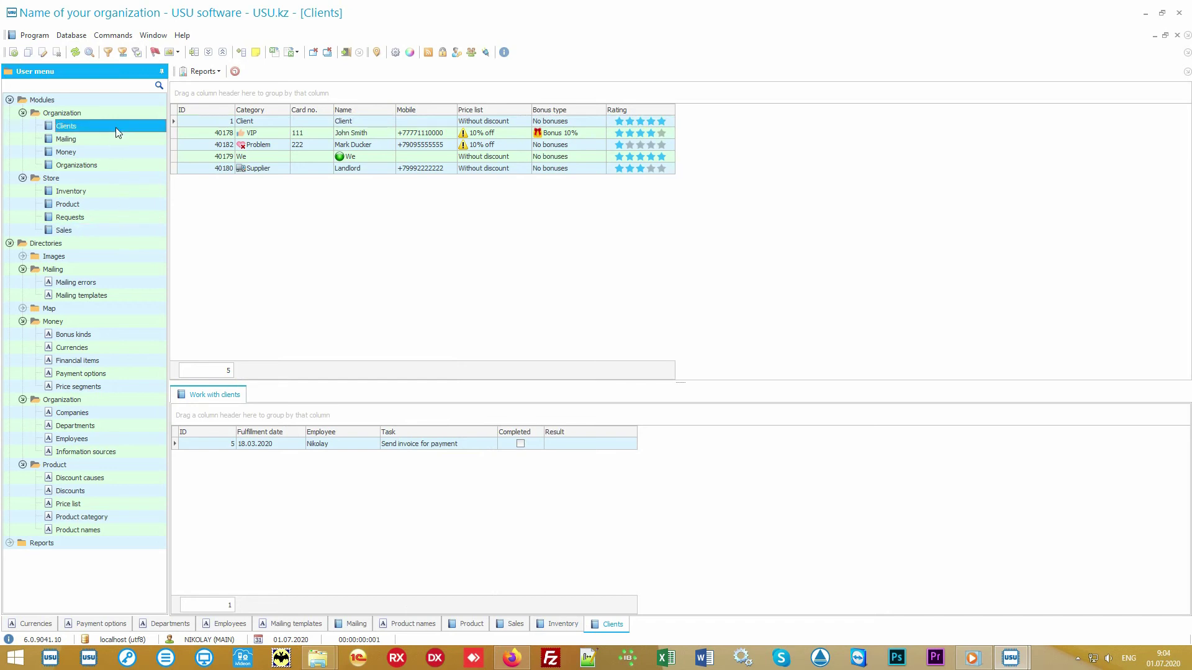
{"action": "left_click", "coordinate": [354, 263]}
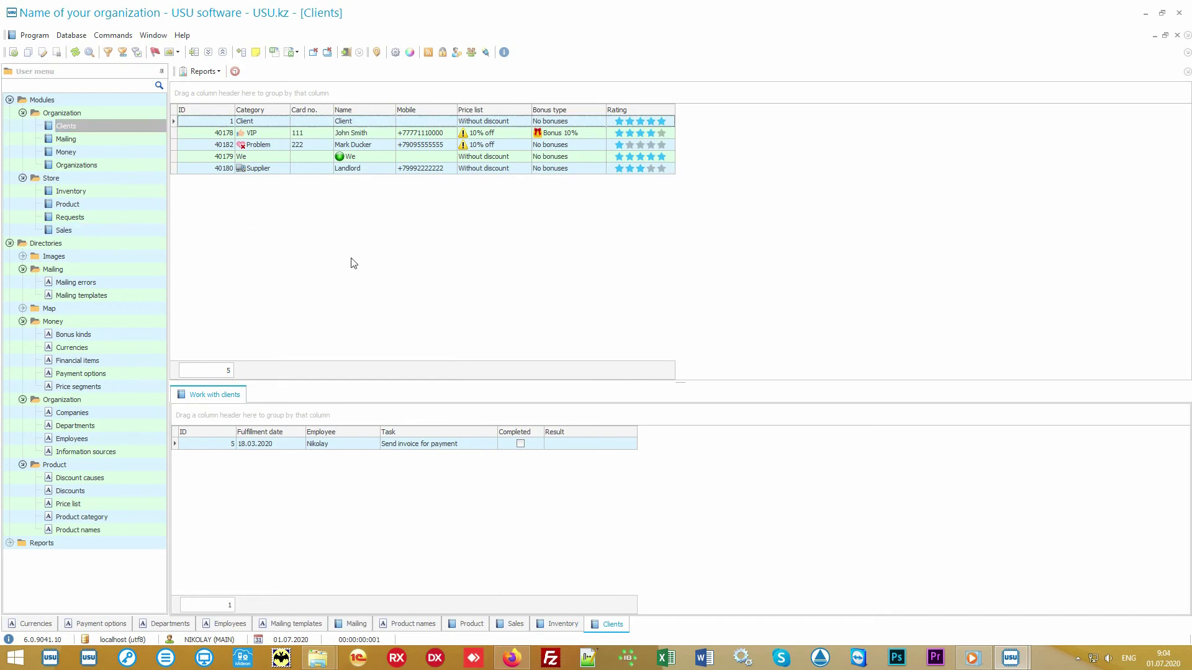
{"action": "left_click", "coordinate": [272, 133]}
{"action": "left_click", "coordinate": [275, 146]}
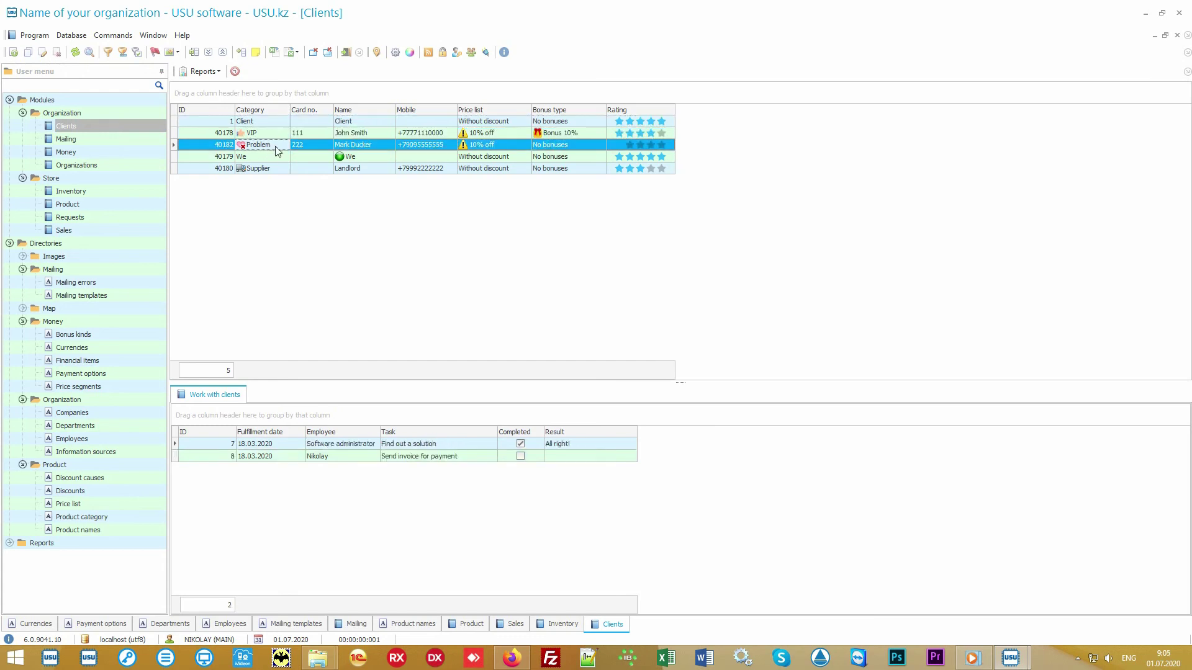
{"action": "left_click", "coordinate": [277, 168]}
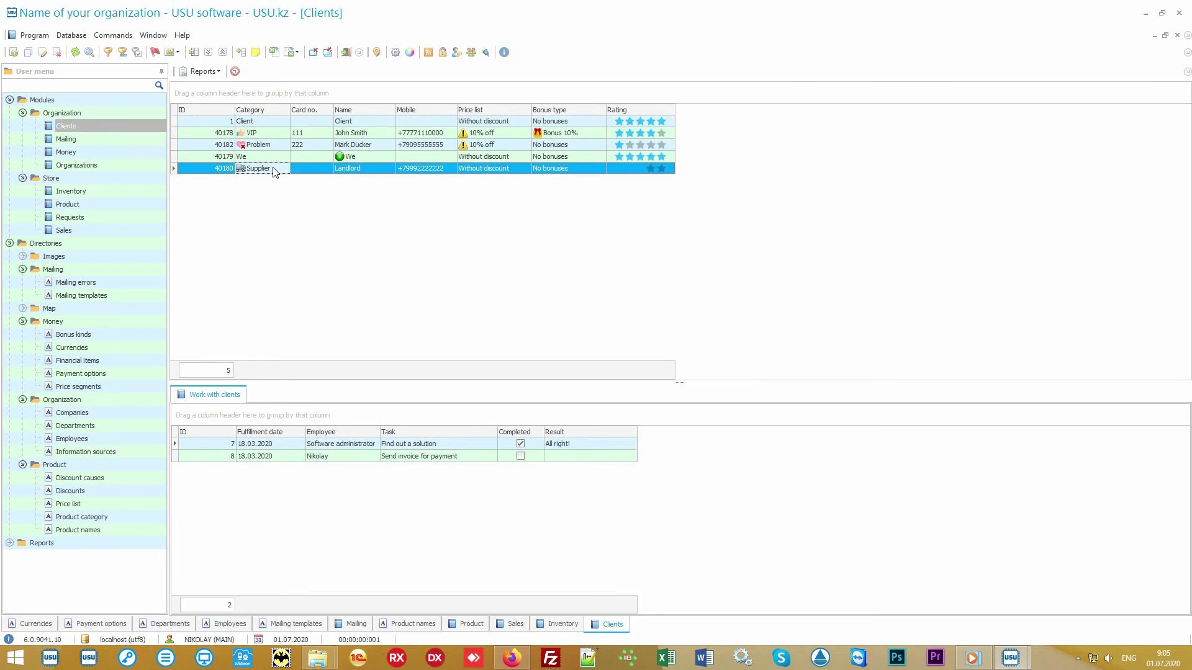
{"action": "left_click", "coordinate": [278, 134]}
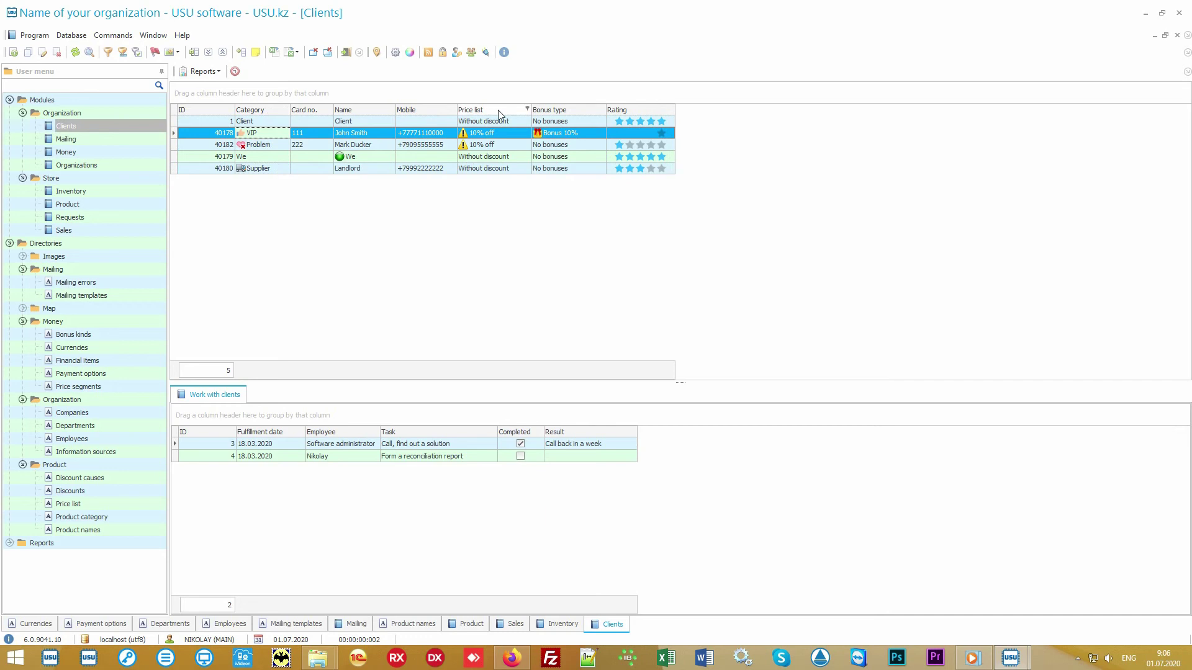
{"action": "left_click", "coordinate": [513, 123]}
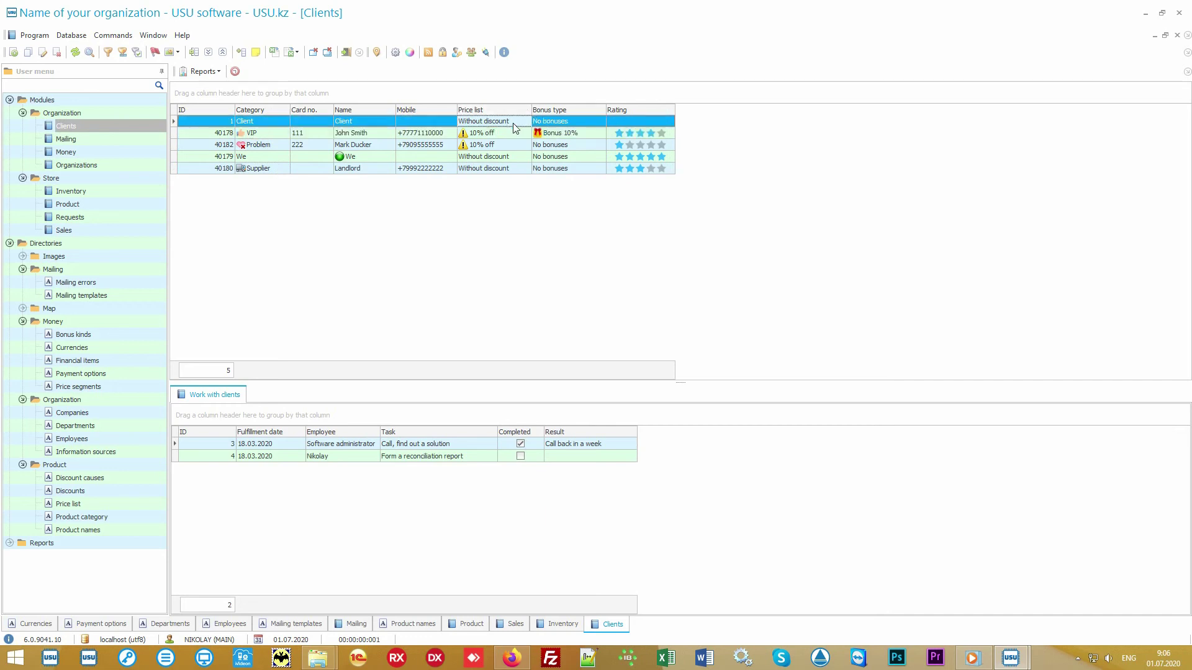
{"action": "left_click", "coordinate": [510, 133]}
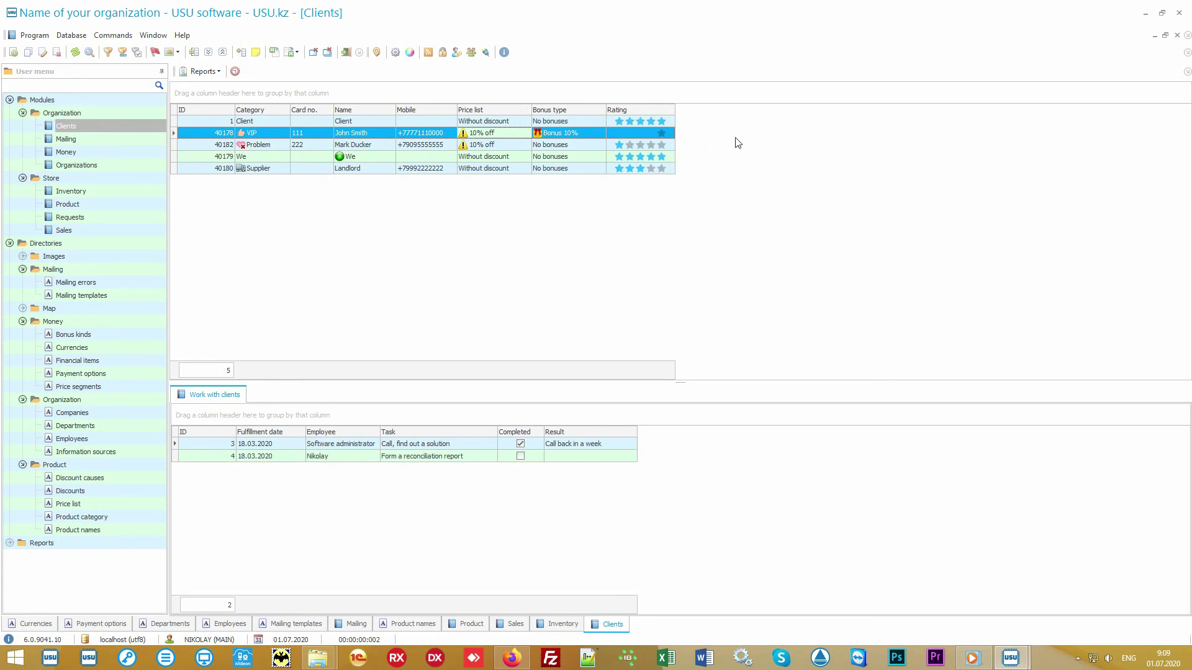
Step: Add the hidden Information source column to the Clients grid through Columns visibility
{"action": "right_click", "coordinate": [745, 134]}
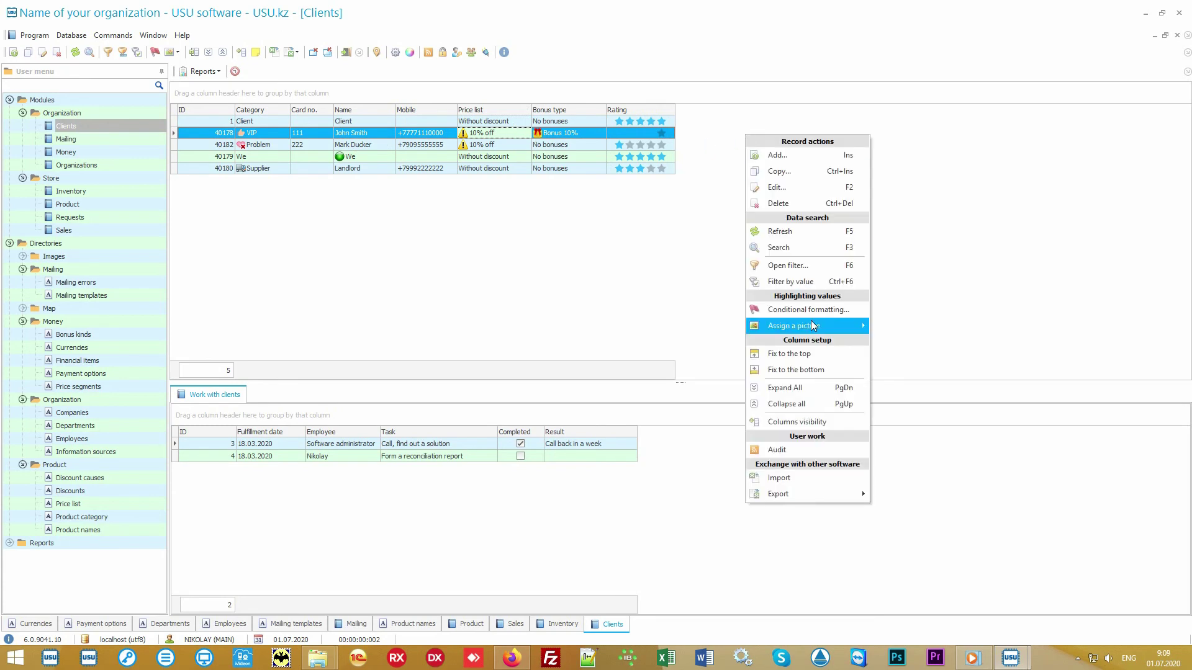
{"action": "left_click", "coordinate": [827, 420]}
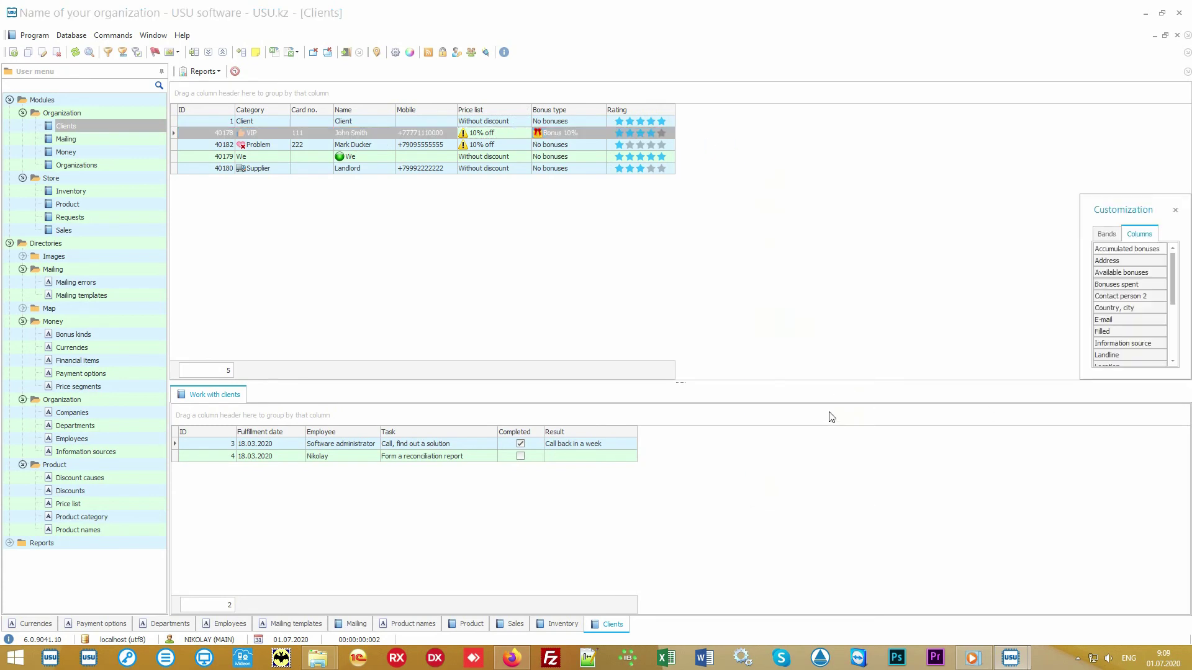
{"action": "left_click_drag", "start_coordinate": [1082, 380], "coordinate": [920, 568]}
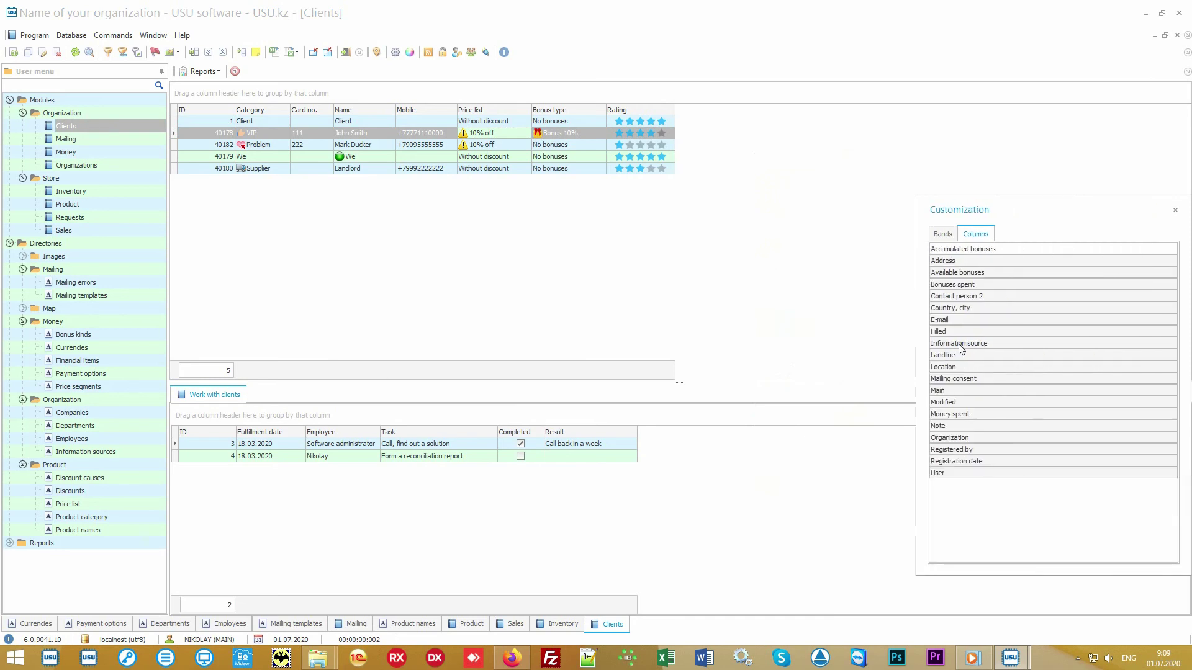
{"action": "left_click_drag", "start_coordinate": [1020, 344], "coordinate": [683, 118]}
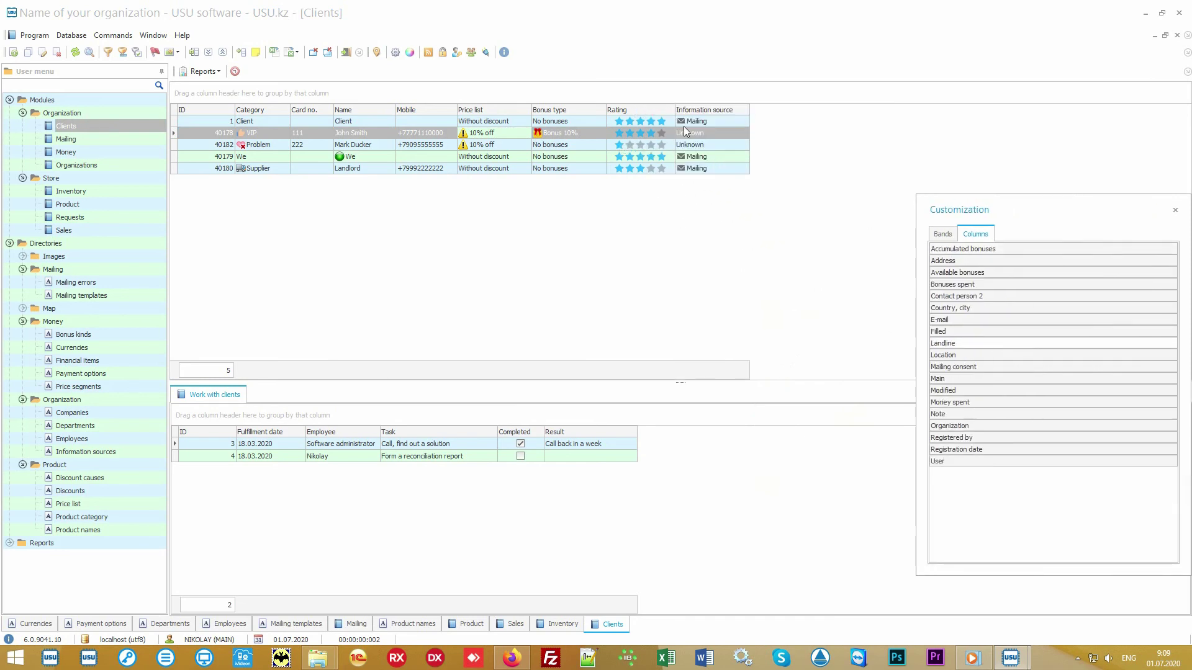
{"action": "left_click", "coordinate": [1175, 209]}
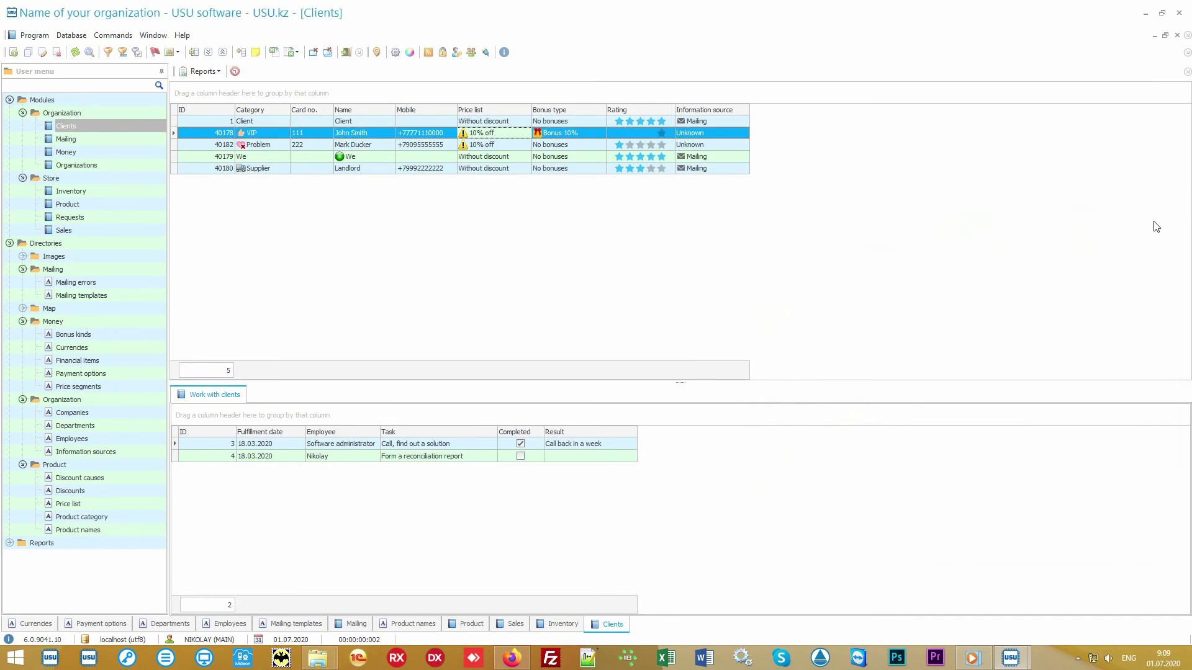
Step: Compare the basic Client with the VIP client and its 10% bonus
{"action": "left_click", "coordinate": [736, 121]}
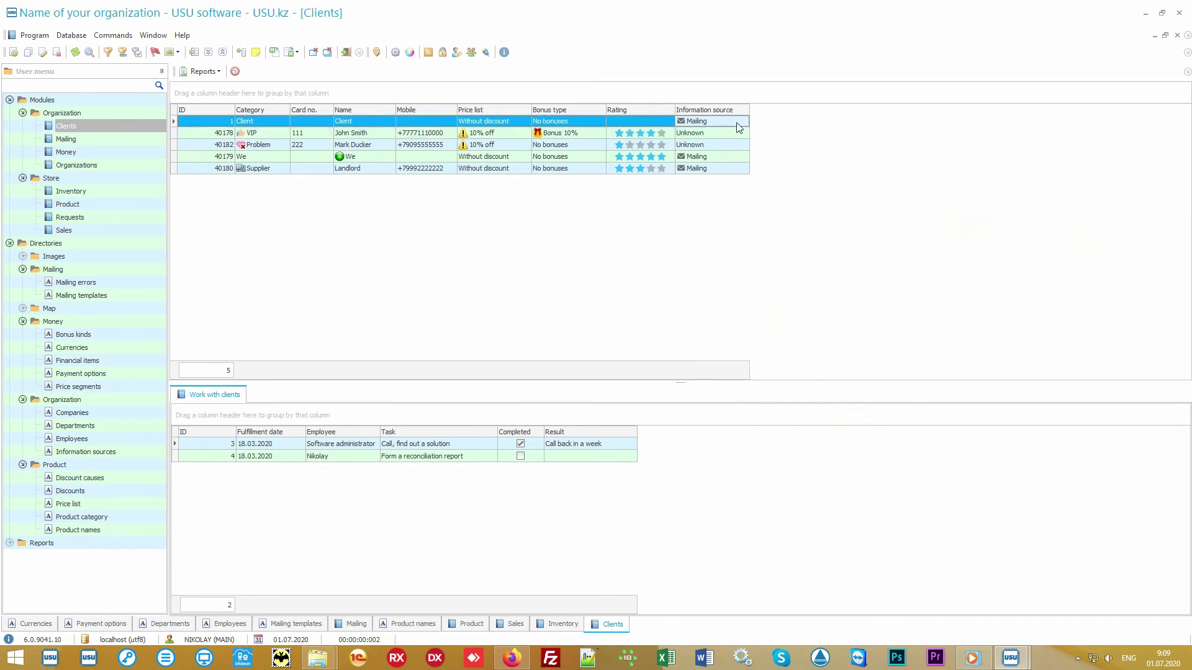
{"action": "left_click", "coordinate": [735, 134]}
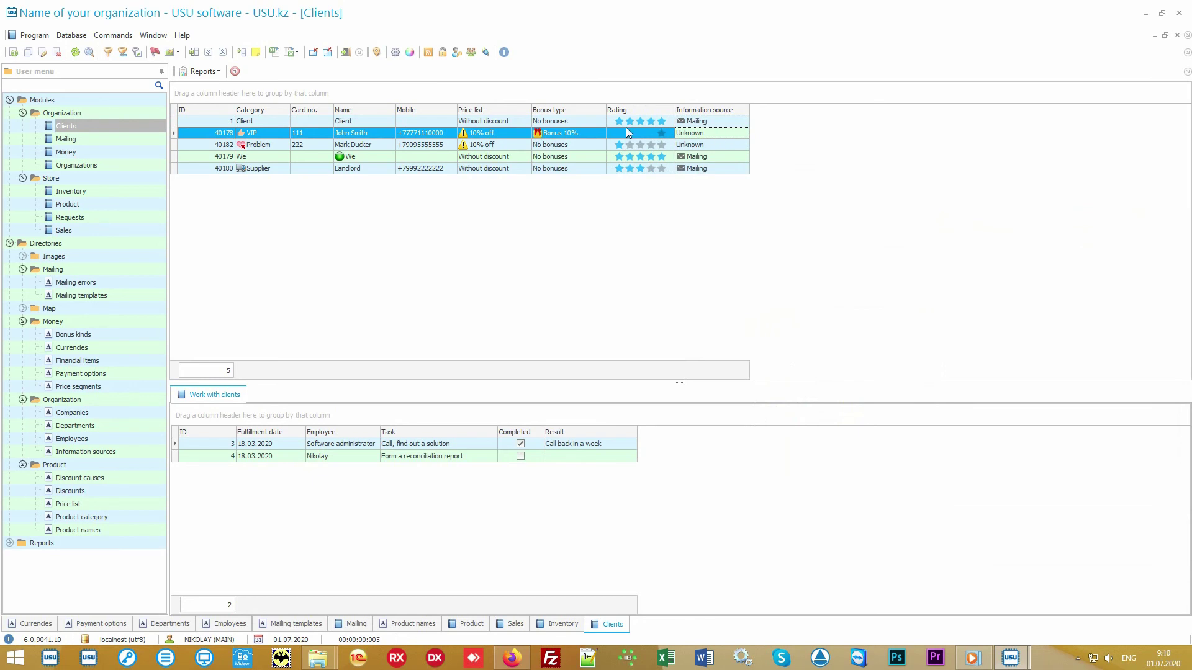
{"action": "left_click", "coordinate": [588, 133]}
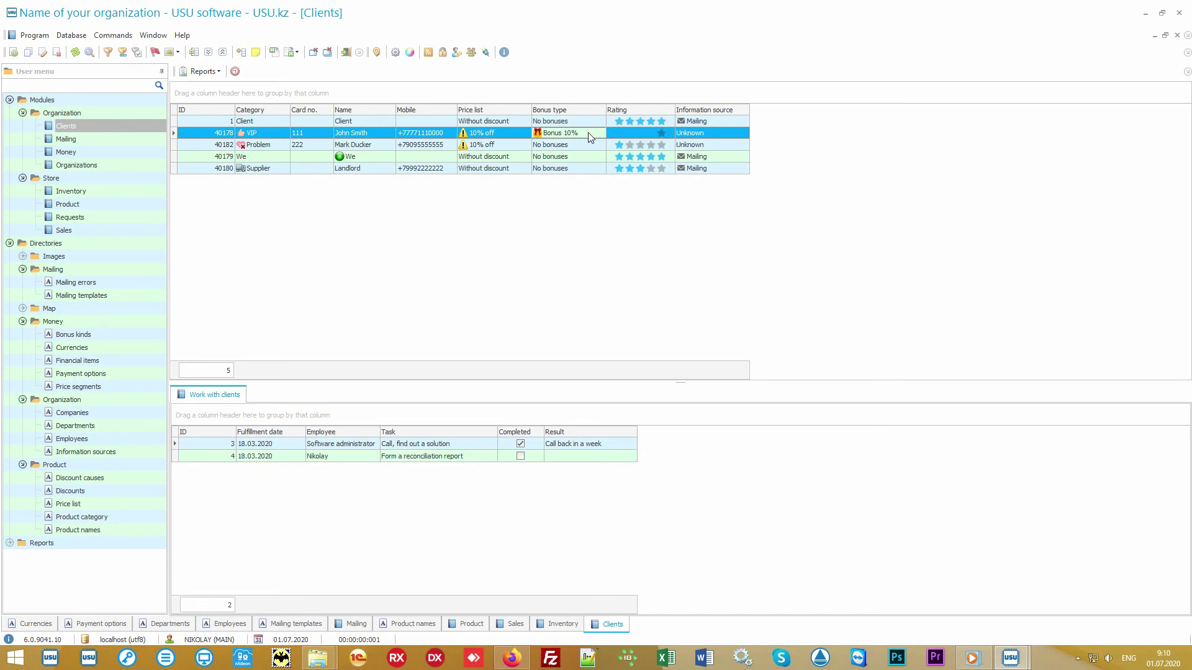
Step: Generate the Mailing report listing five clients' e-mails and phones, then start and cancel a mailing
{"action": "left_click", "coordinate": [10, 243]}
{"action": "left_click", "coordinate": [9, 257]}
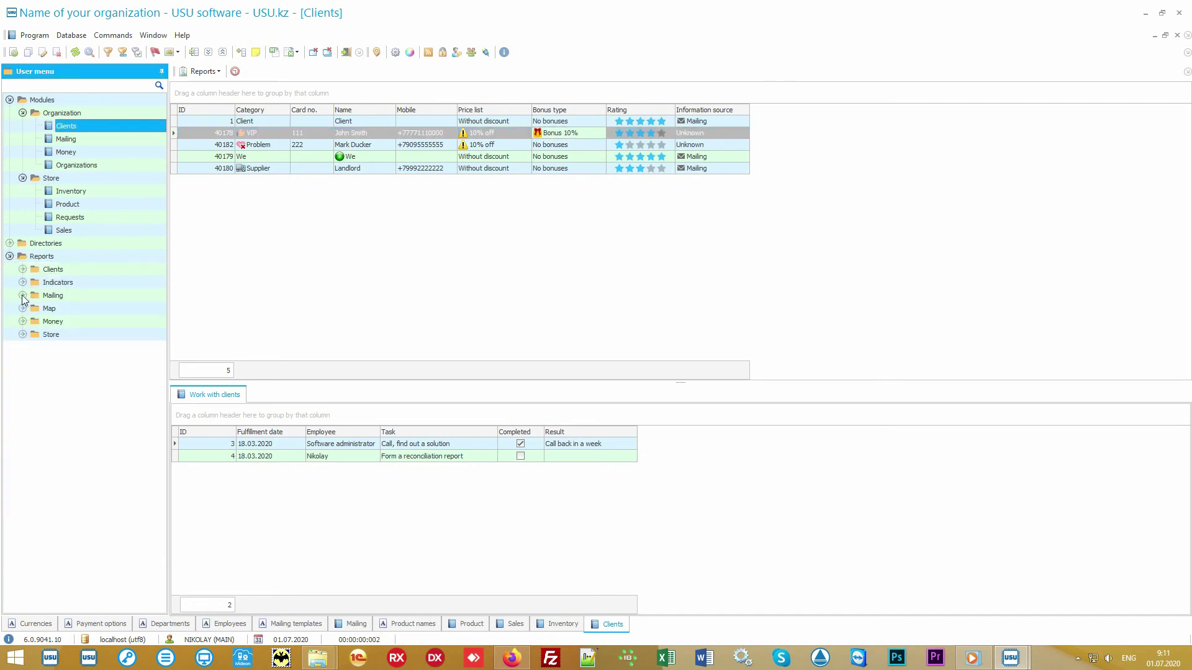
{"action": "left_click", "coordinate": [23, 295]}
{"action": "left_click", "coordinate": [65, 308]}
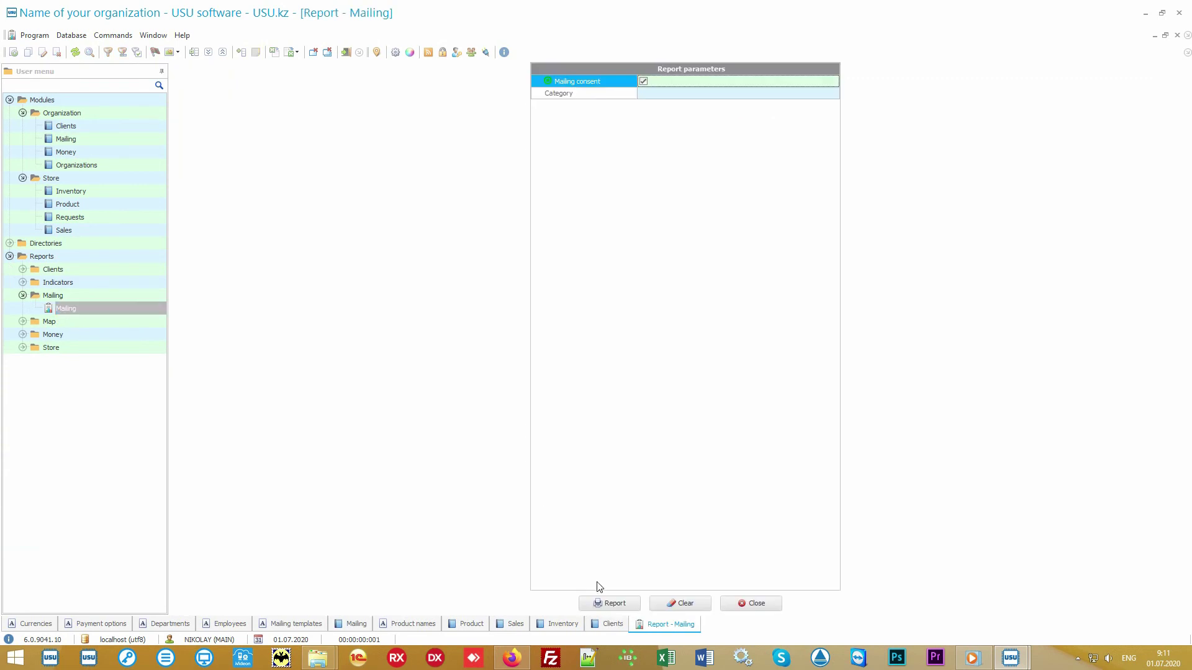
{"action": "left_click", "coordinate": [603, 604]}
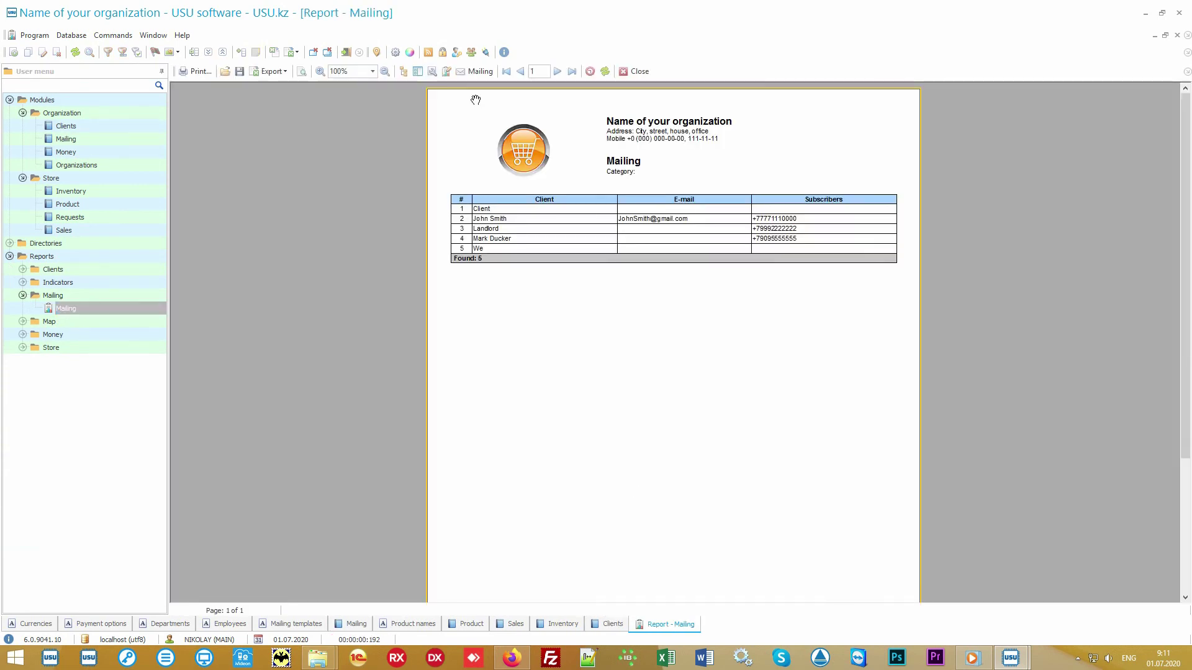
{"action": "left_click", "coordinate": [475, 71]}
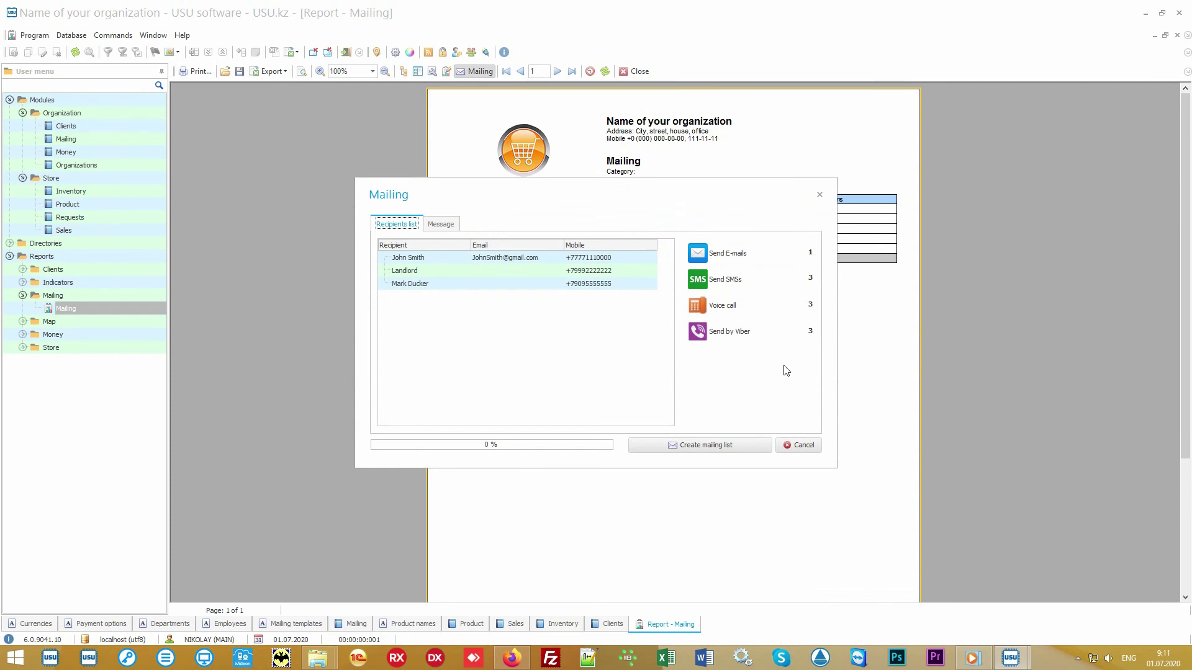
{"action": "left_click", "coordinate": [802, 445]}
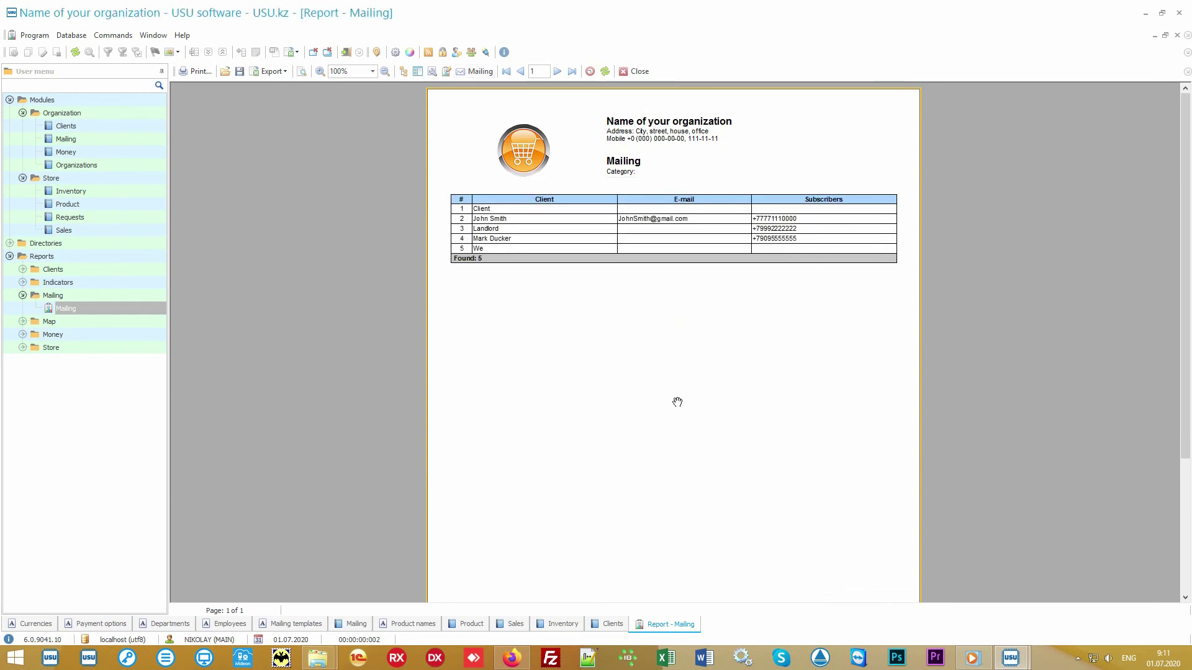
Step: Generate the Salary report for 01.01.2010–31.12.2020 showing 0.00 accrued, then return to Clients
{"action": "left_click", "coordinate": [127, 336]}
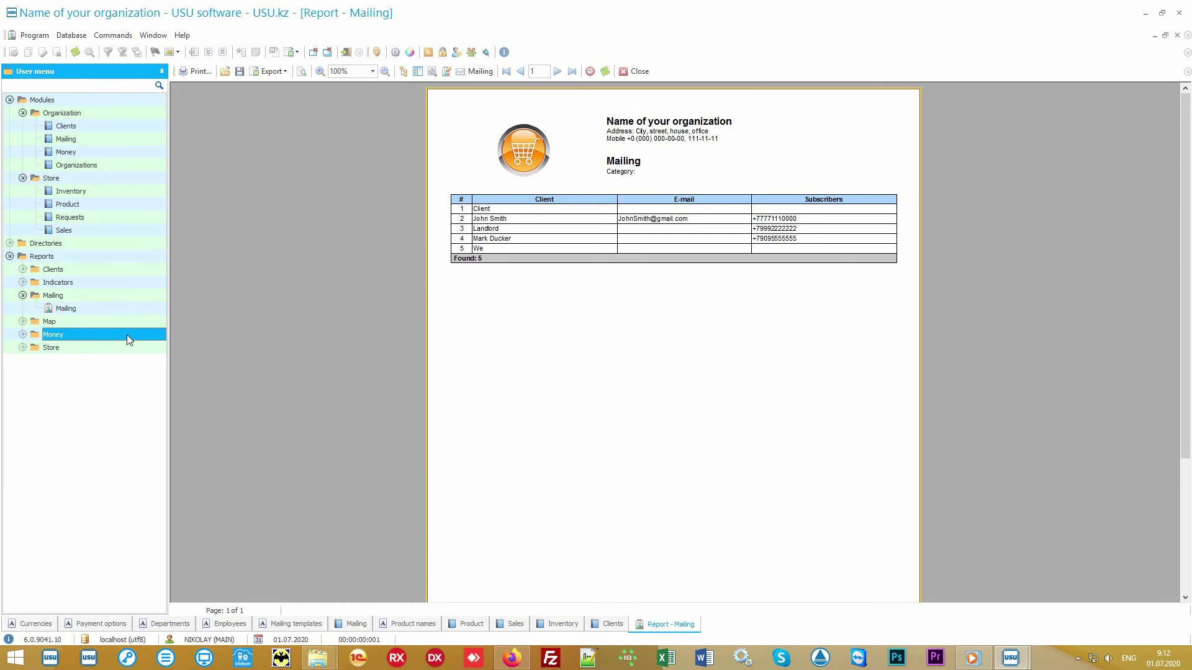
{"action": "double_click", "coordinate": [126, 333]}
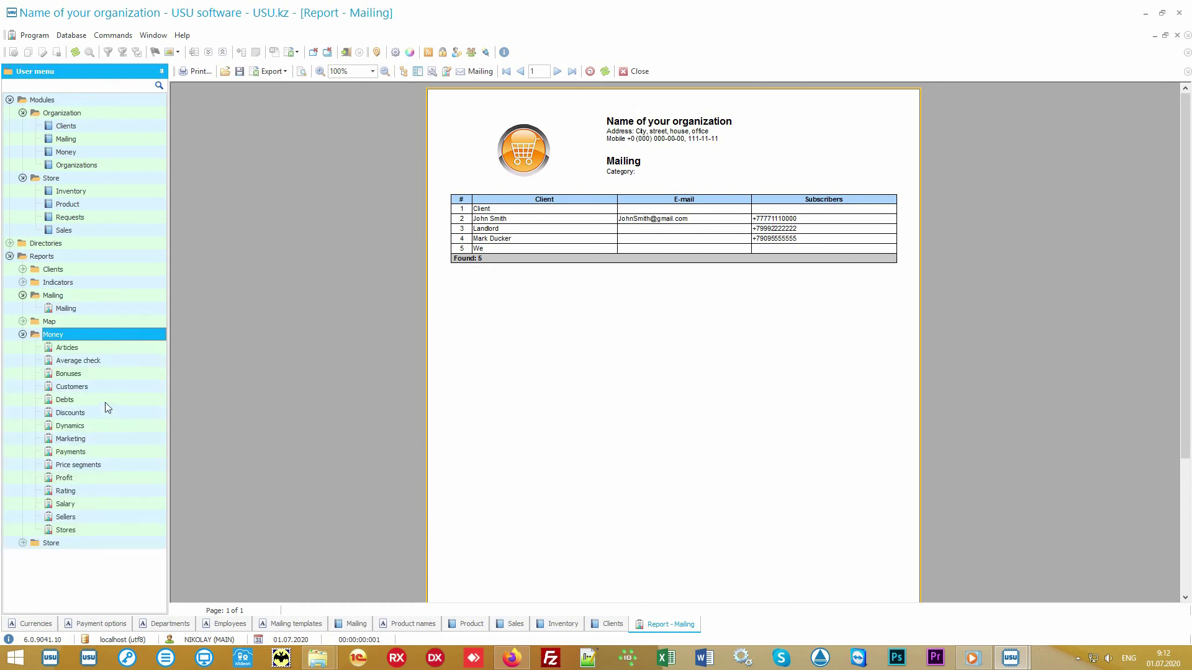
{"action": "double_click", "coordinate": [88, 503]}
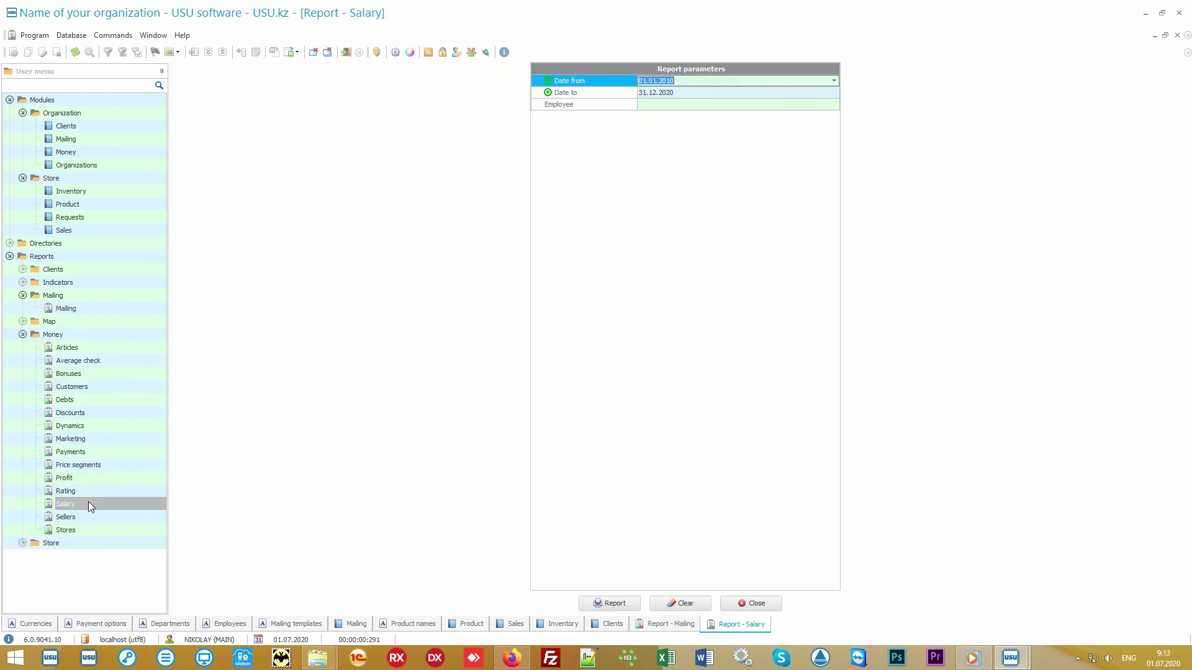
{"action": "left_click", "coordinate": [607, 603]}
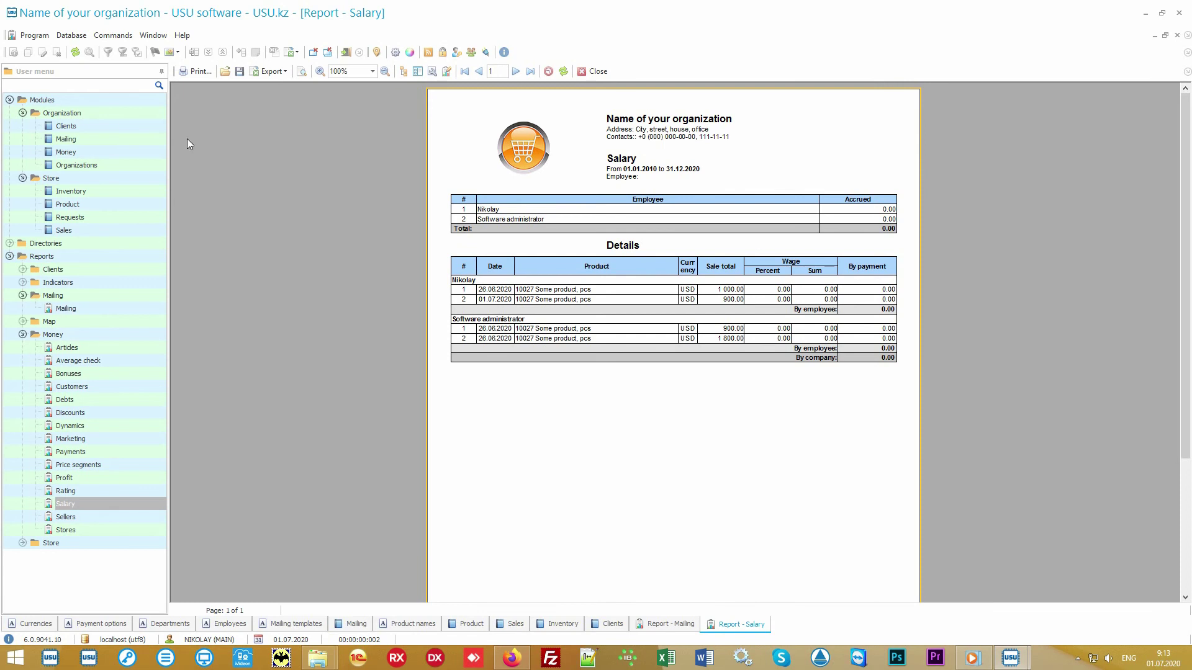
{"action": "left_click", "coordinate": [102, 126]}
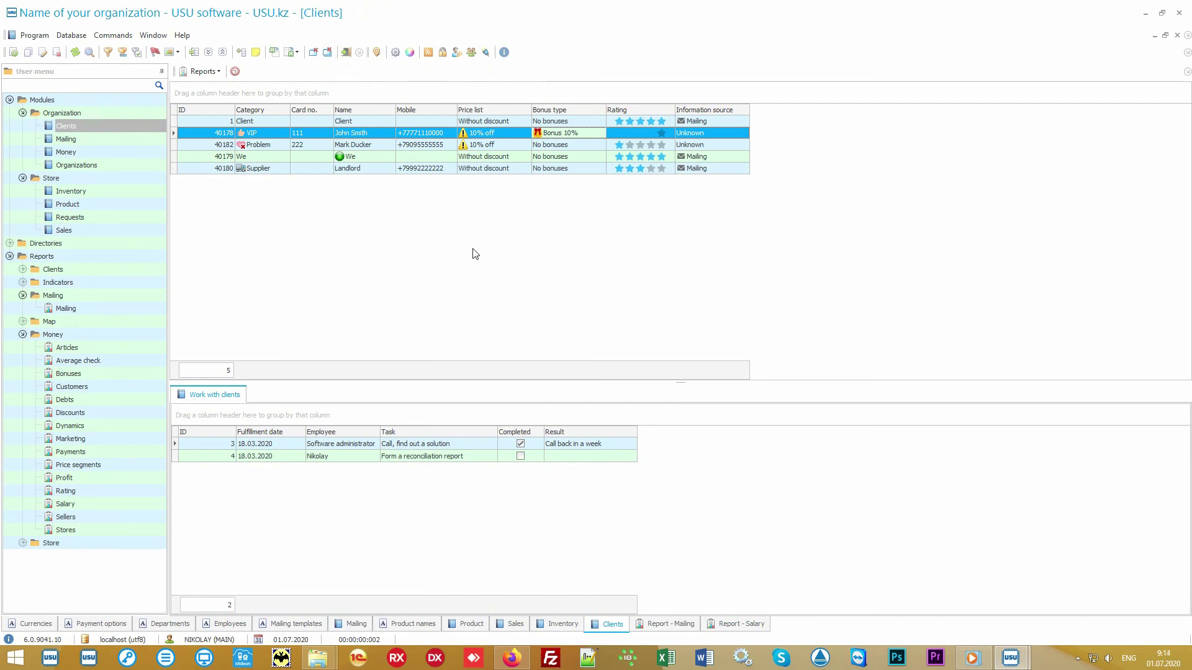
Step: Collapse the Modules, Mailing and Money branches in the User menu
{"action": "left_click", "coordinate": [22, 100]}
{"action": "left_click", "coordinate": [10, 100]}
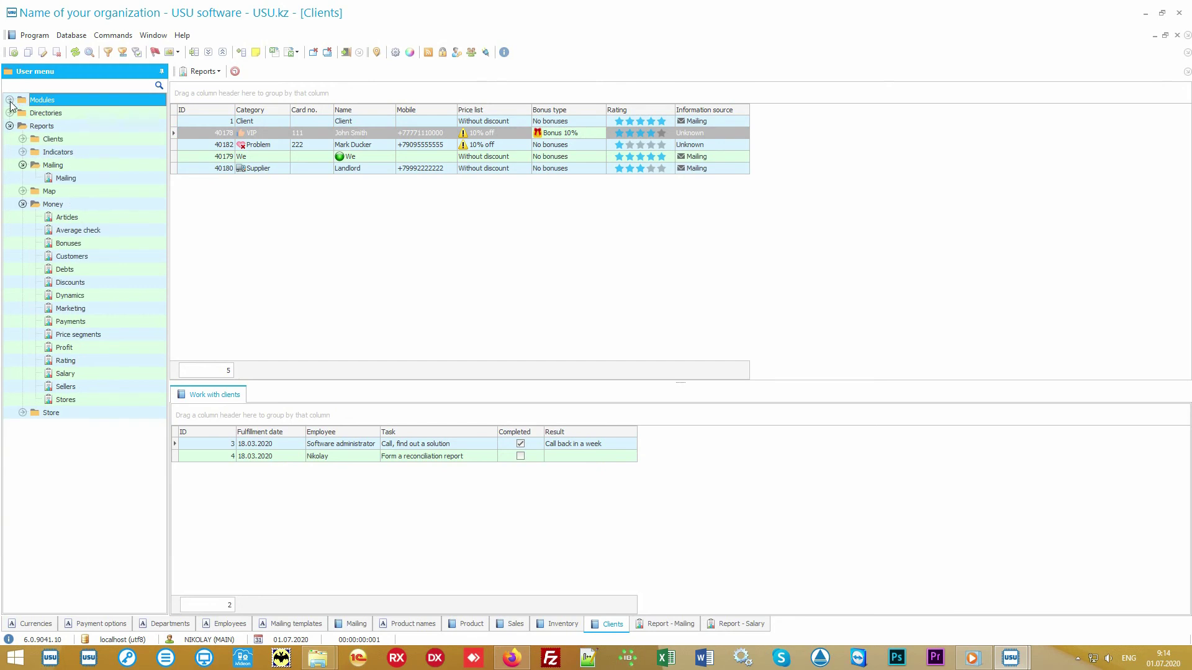
{"action": "left_click", "coordinate": [53, 165]}
{"action": "left_click", "coordinate": [23, 165]}
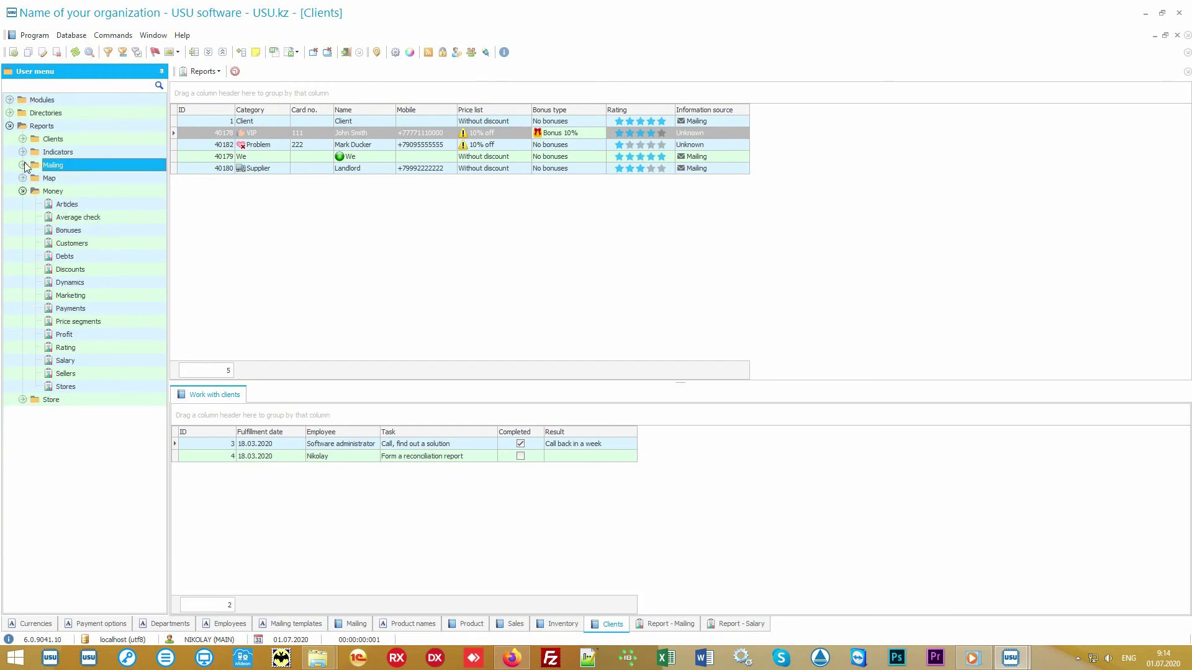
{"action": "left_click", "coordinate": [33, 193]}
{"action": "left_click", "coordinate": [22, 192]}
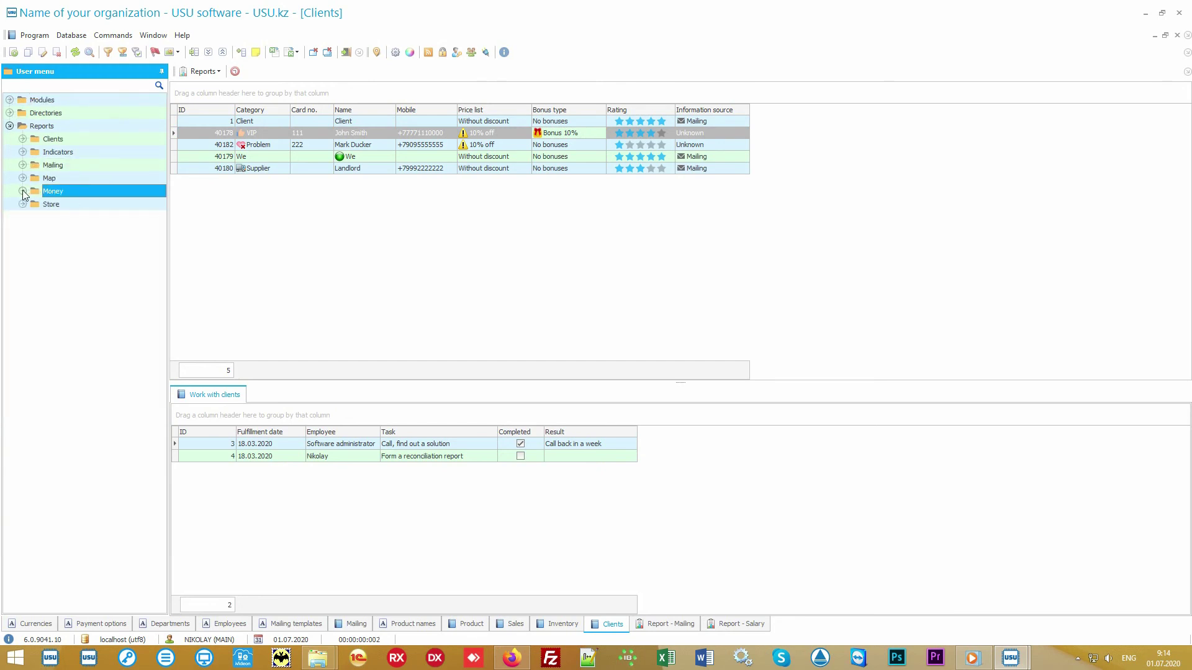
Step: Expand Store reports and generate the Popularity report with its pie chart of four products
{"action": "double_click", "coordinate": [62, 205]}
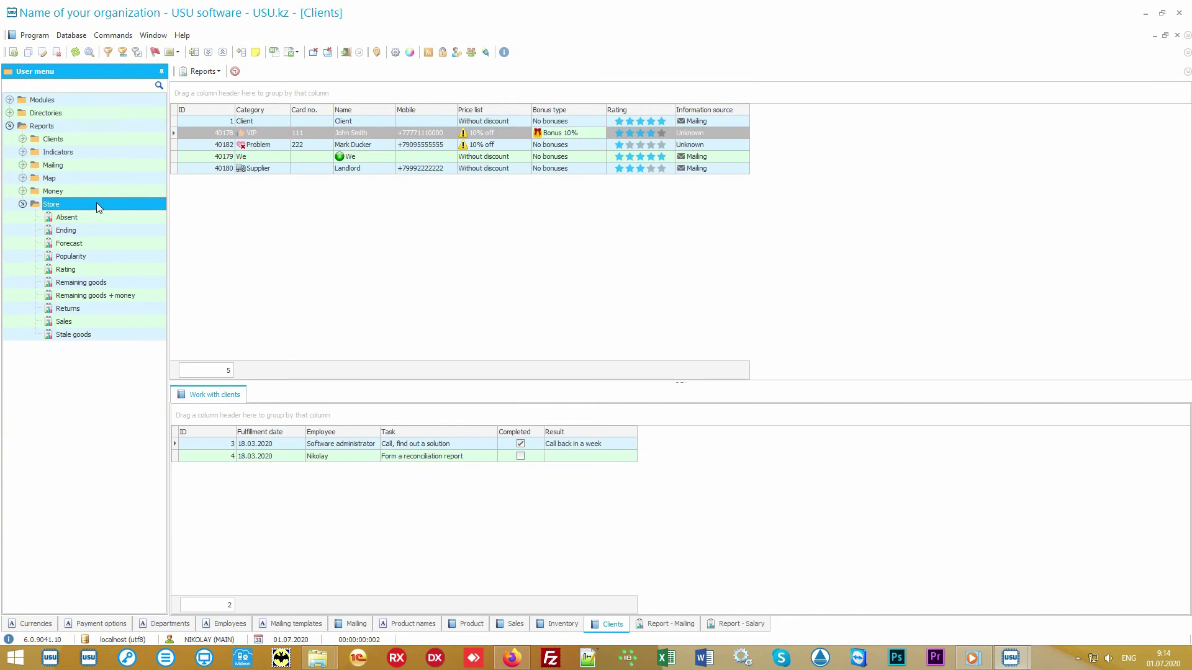
{"action": "double_click", "coordinate": [102, 256]}
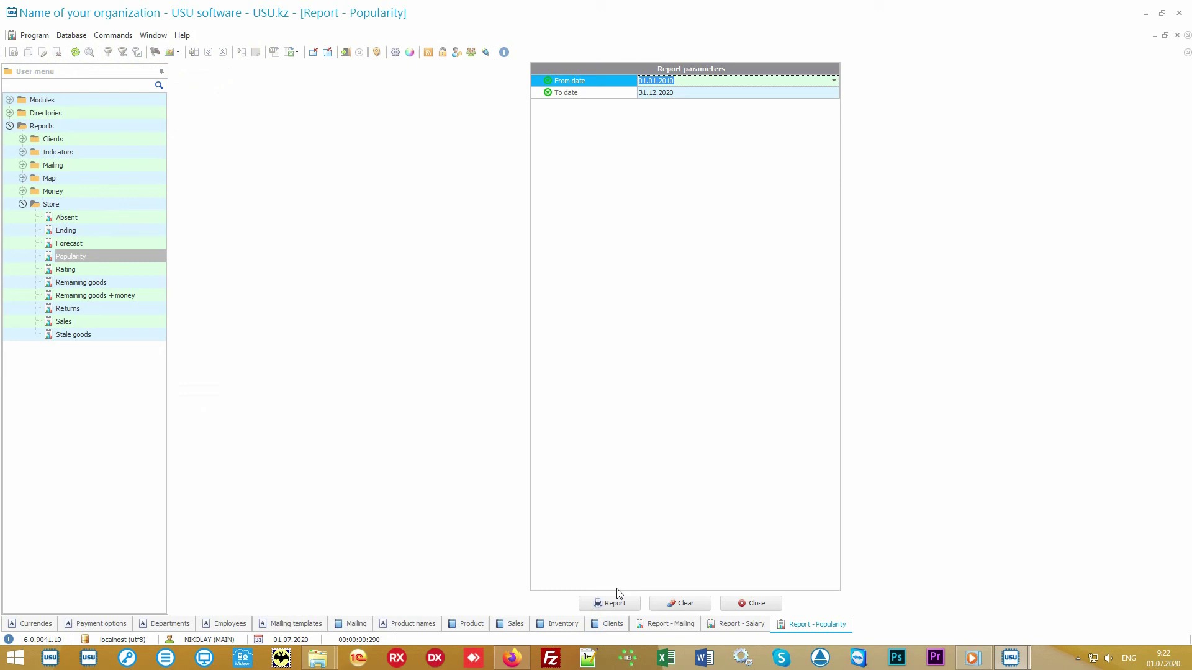
{"action": "left_click", "coordinate": [615, 603]}
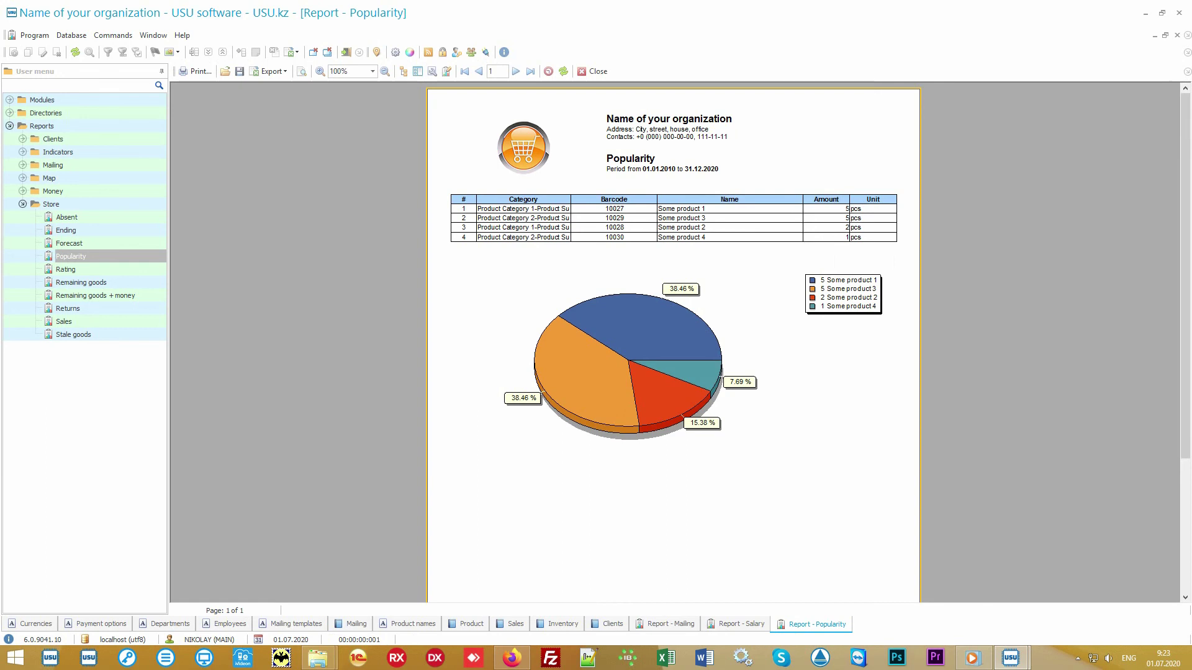
{"action": "left_click", "coordinate": [120, 269]}
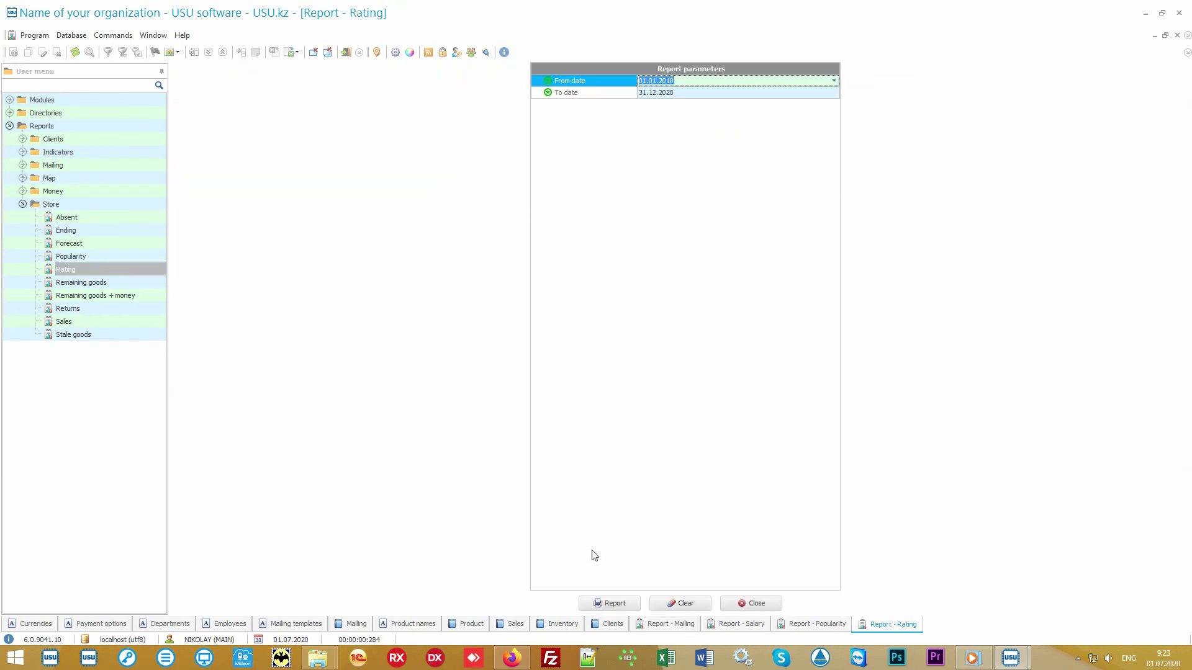
Step: Generate the Rating report ranking four products by sales sum, comparing it with the Popularity tab
{"action": "left_click", "coordinate": [609, 604]}
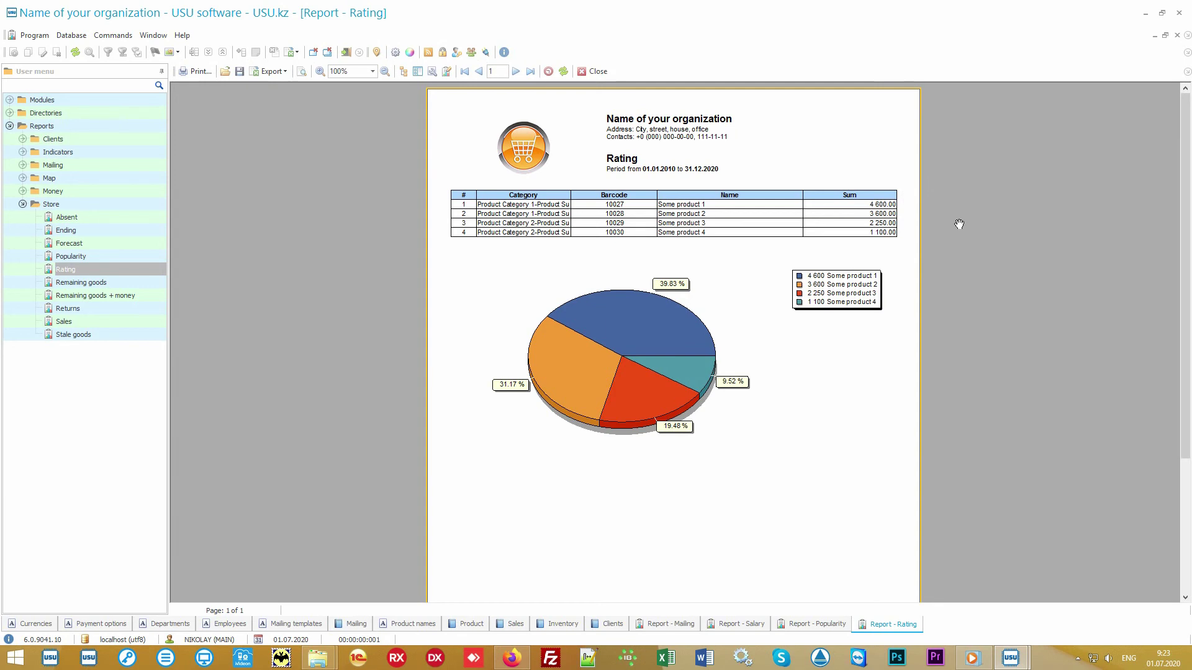
{"action": "left_click", "coordinate": [810, 624]}
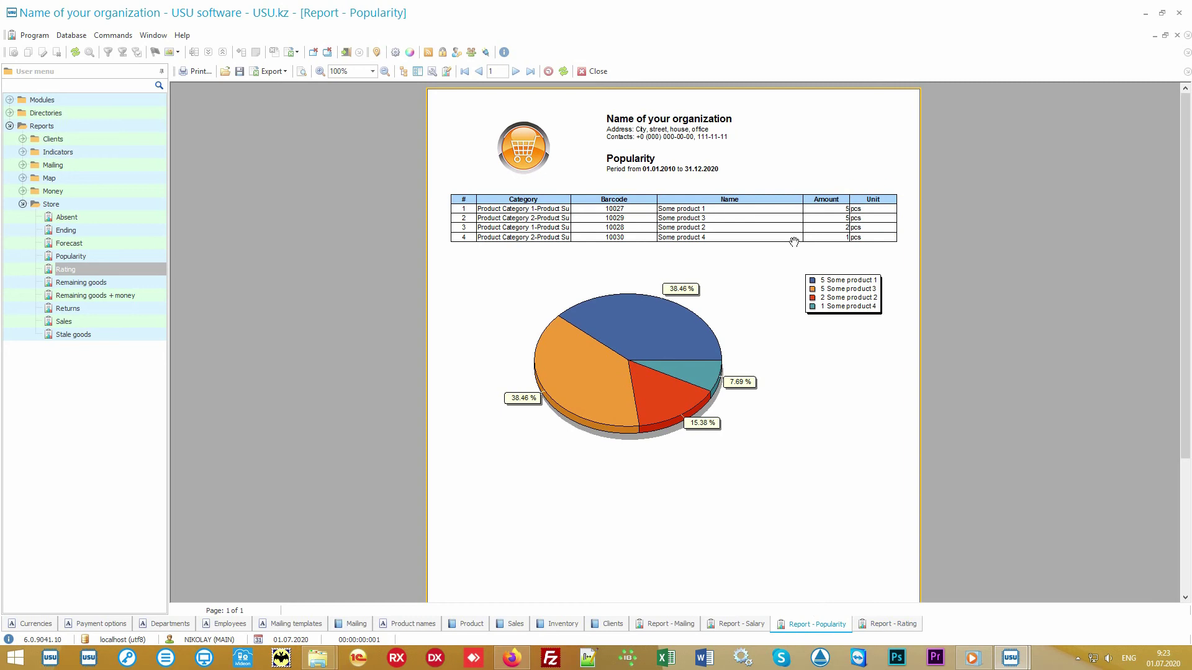
{"action": "left_click", "coordinate": [872, 628]}
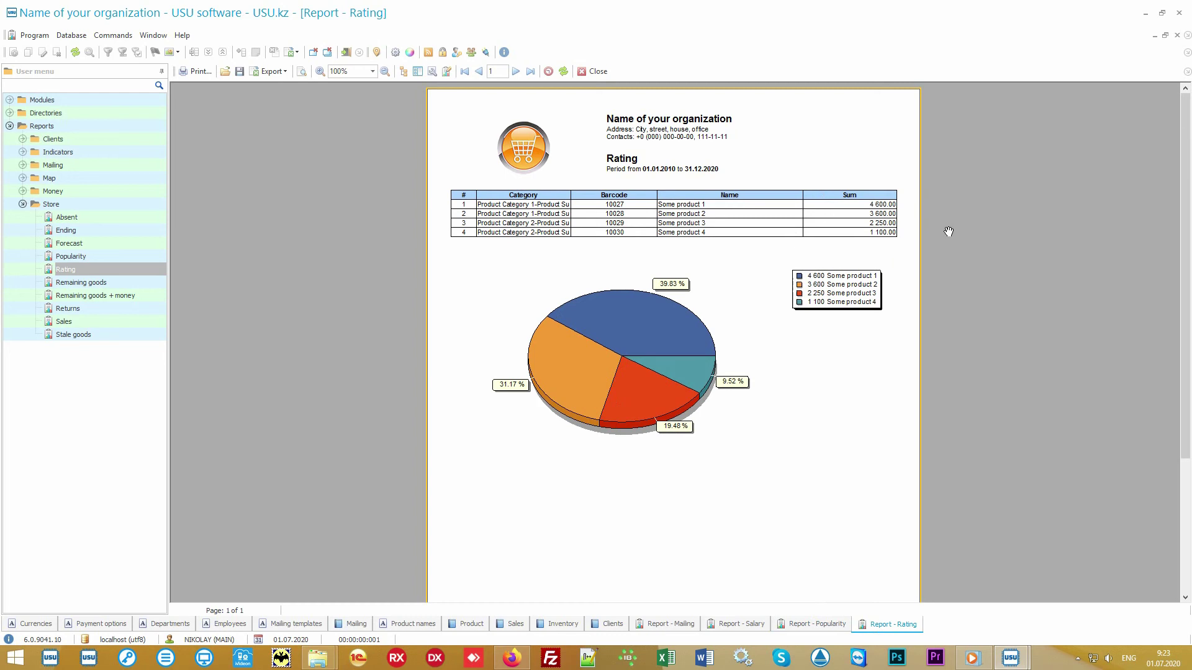
{"action": "left_click", "coordinate": [109, 319]}
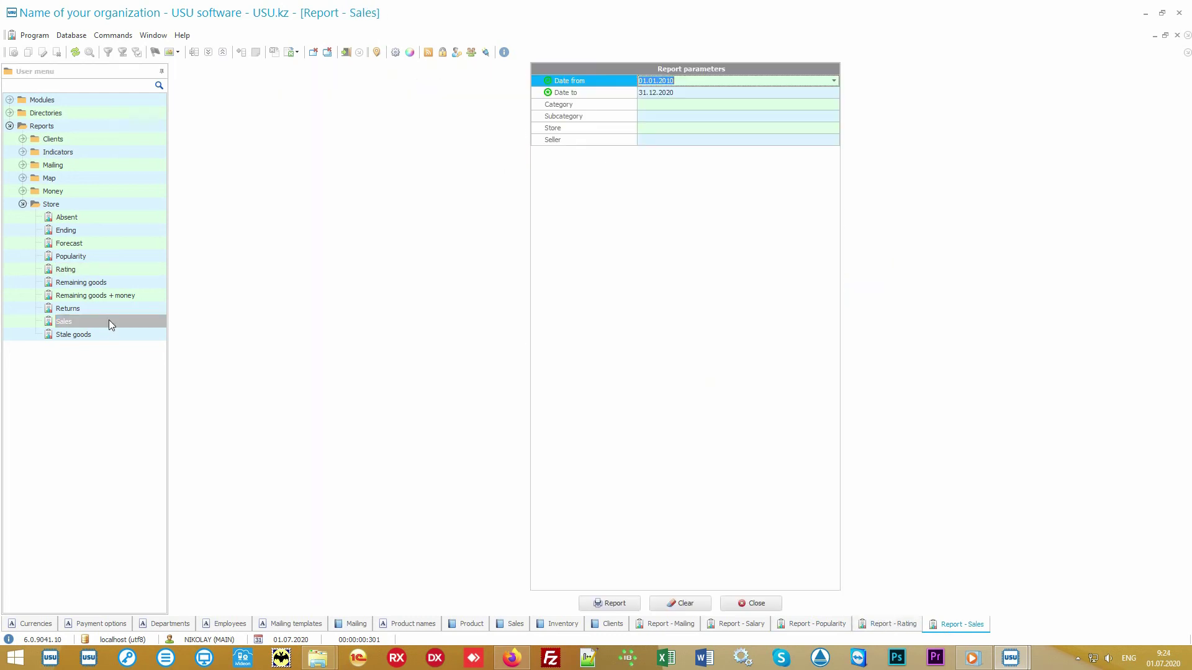
Step: Generate the Sales report for the default period, then clear both dates in a fresh form
{"action": "left_click", "coordinate": [612, 599]}
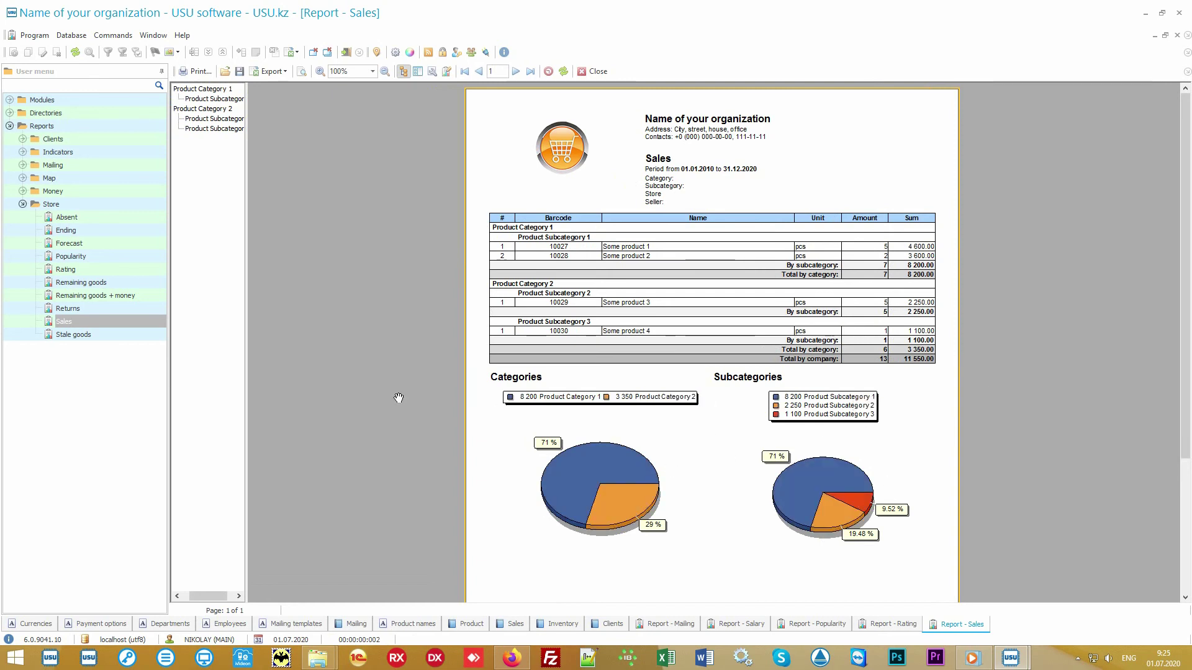
{"action": "double_click", "coordinate": [121, 319]}
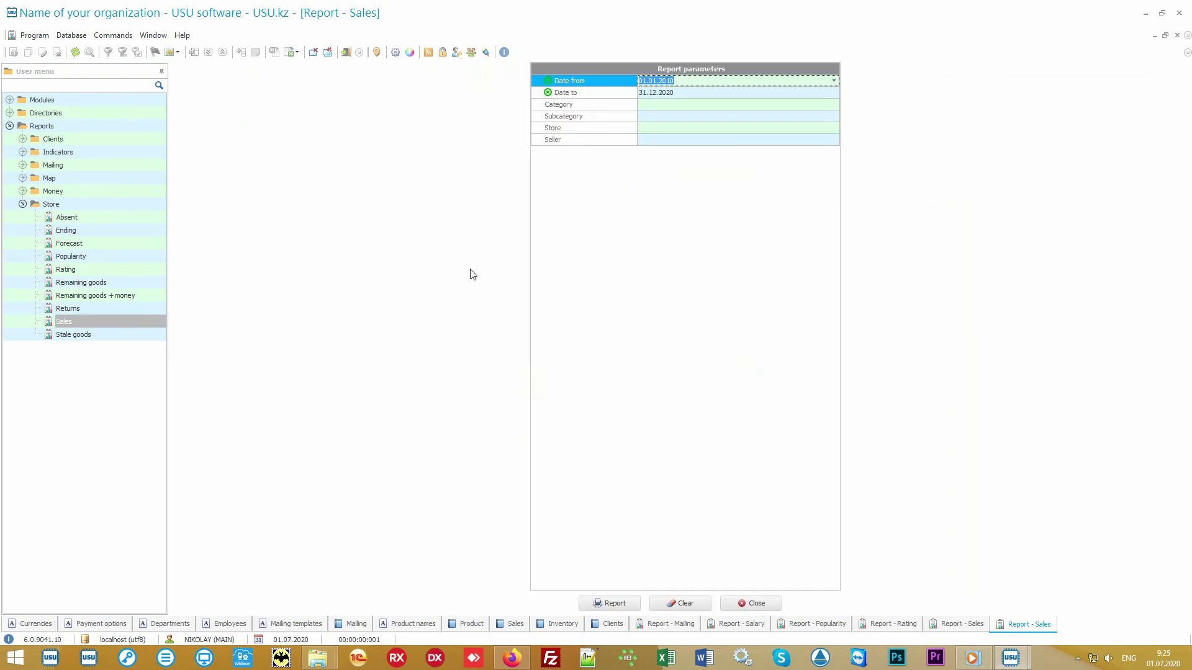
{"action": "key", "text": "Delete"}
{"action": "key", "text": "Down"}
{"action": "key", "text": "Delete"}
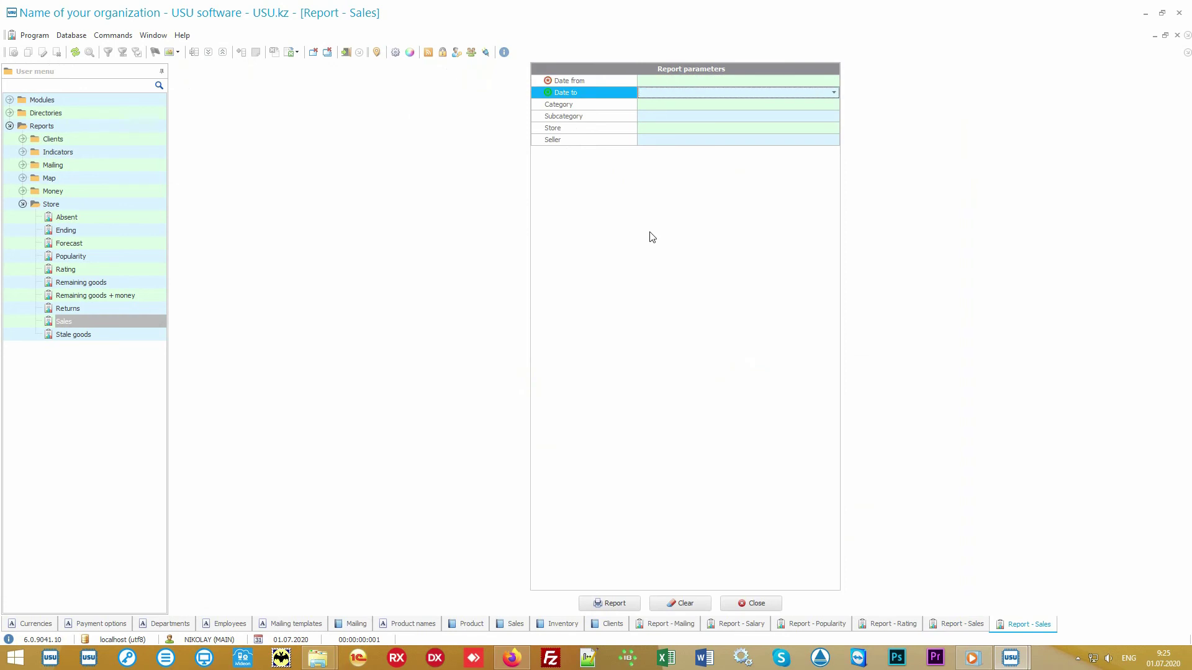
{"action": "key", "text": "Up"}
Step: Generate the Sales report for 01.07.2020 to 05.07.2020, totalling 2 000.00
{"action": "left_click", "coordinate": [834, 81]}
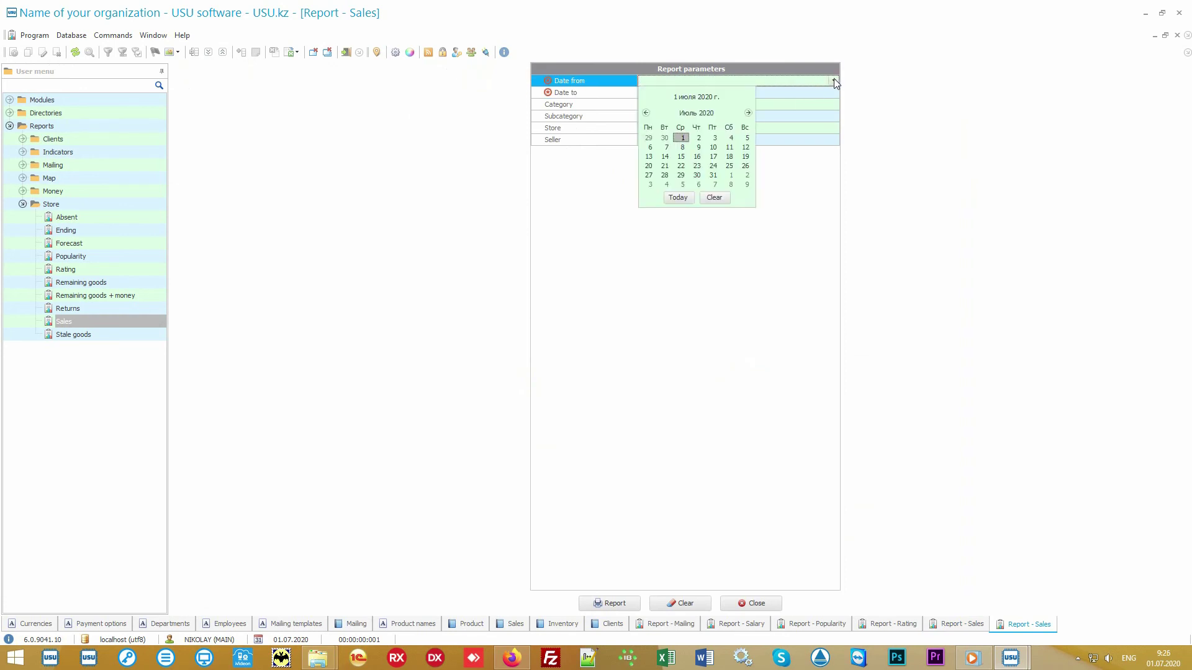
{"action": "left_click", "coordinate": [678, 197]}
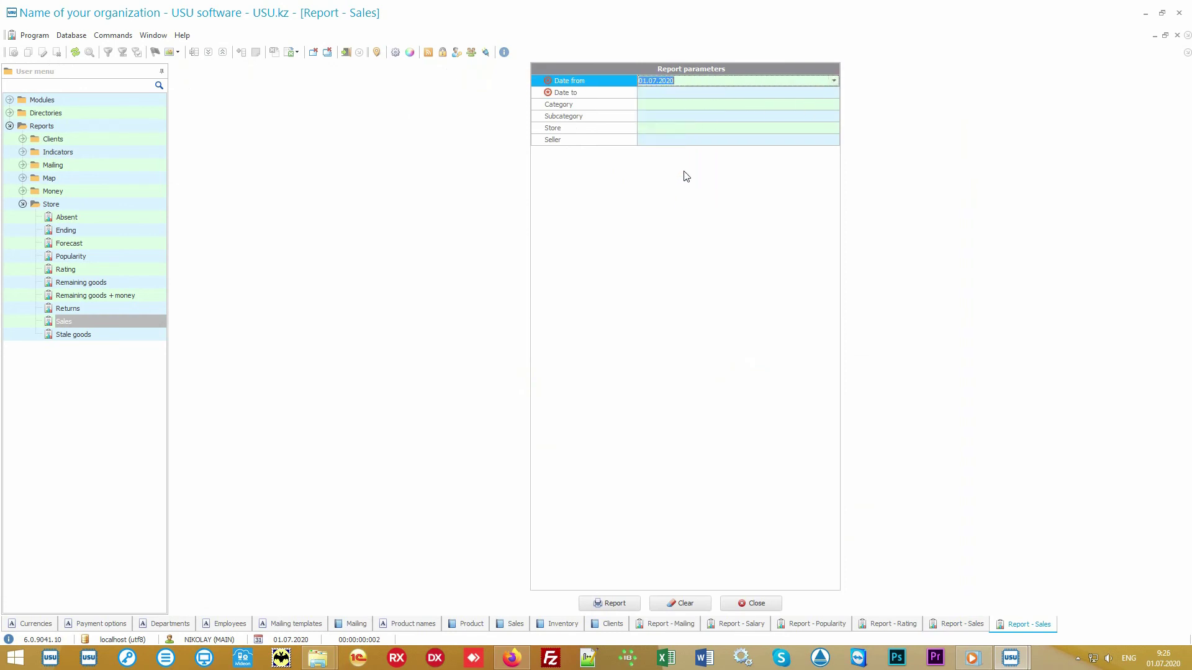
{"action": "left_click", "coordinate": [677, 92]}
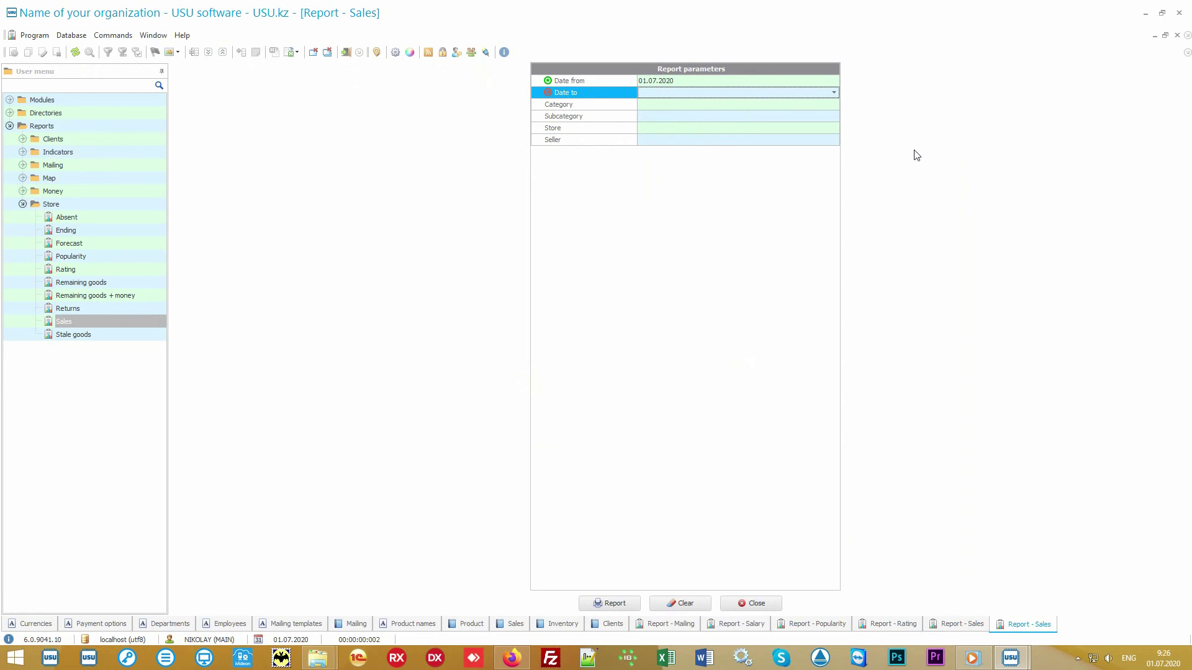
{"action": "type", "text": "05.07.2020"}
{"action": "key", "text": "Return"}
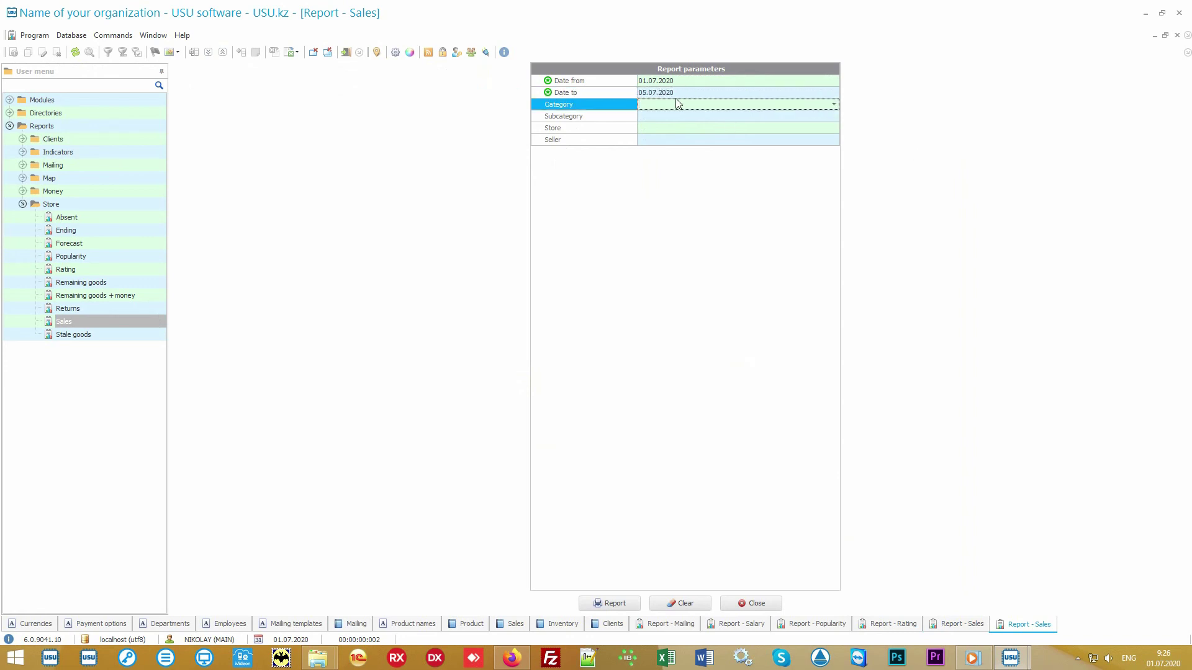
{"action": "left_click", "coordinate": [614, 604]}
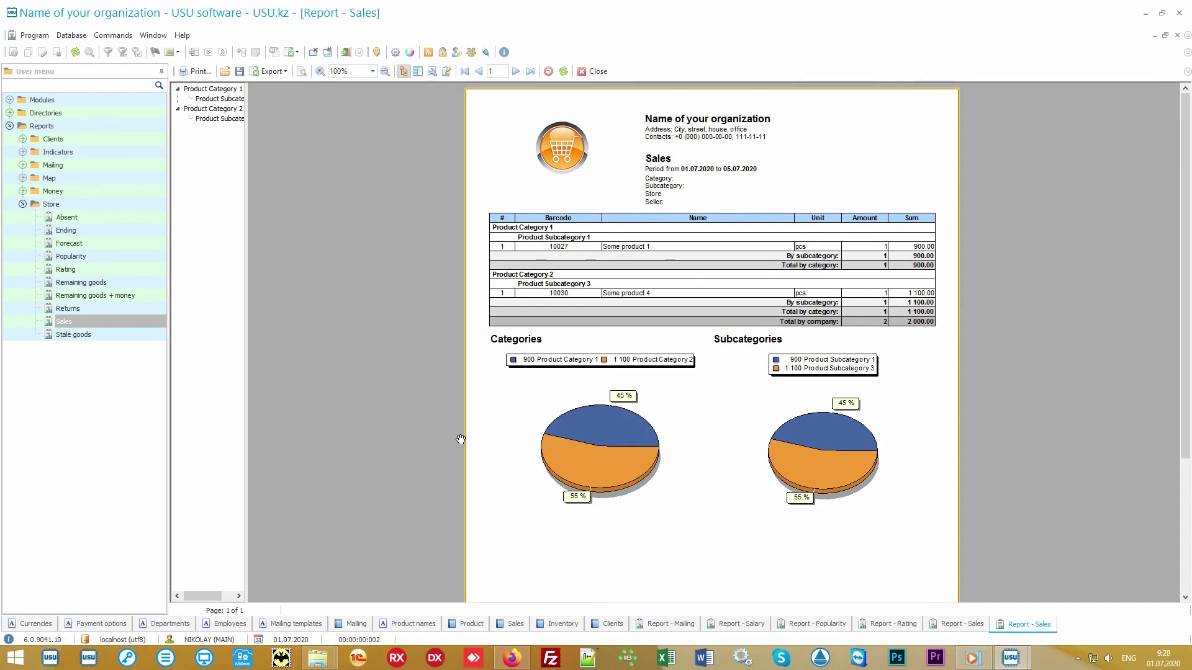
{"action": "left_click", "coordinate": [92, 206]}
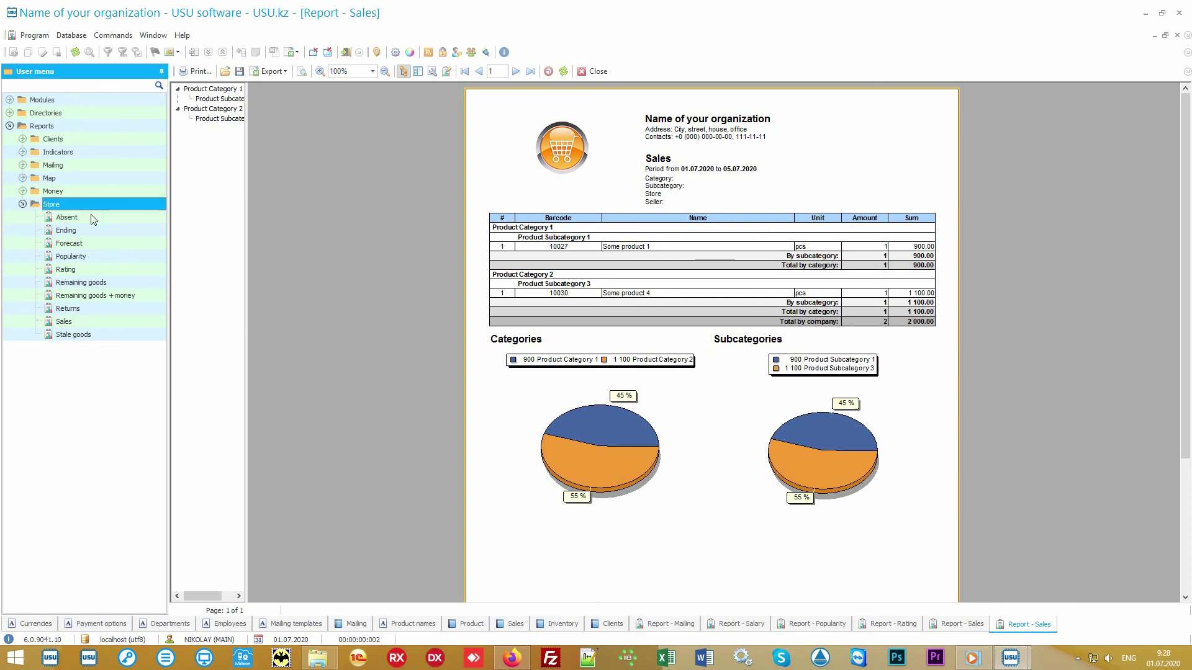
{"action": "key", "text": "Down"}
{"action": "key", "text": "Down"}
{"action": "key", "text": "Down"}
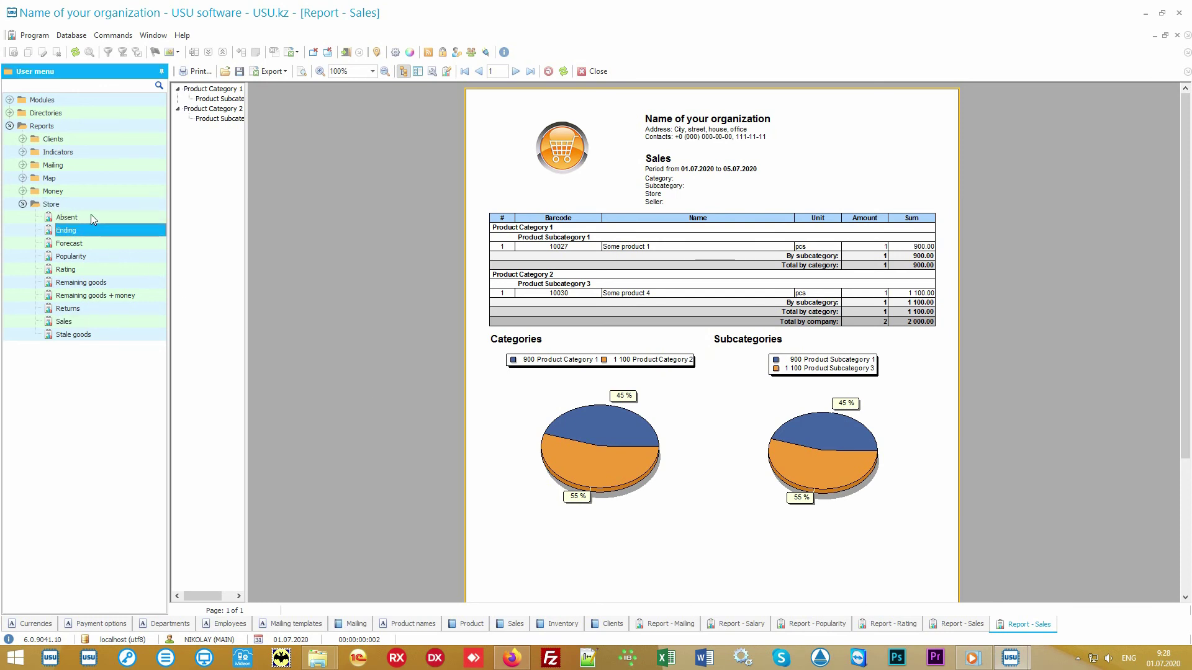
{"action": "key", "text": "Down"}
{"action": "key", "text": "Down"}
{"action": "key", "text": "Down"}
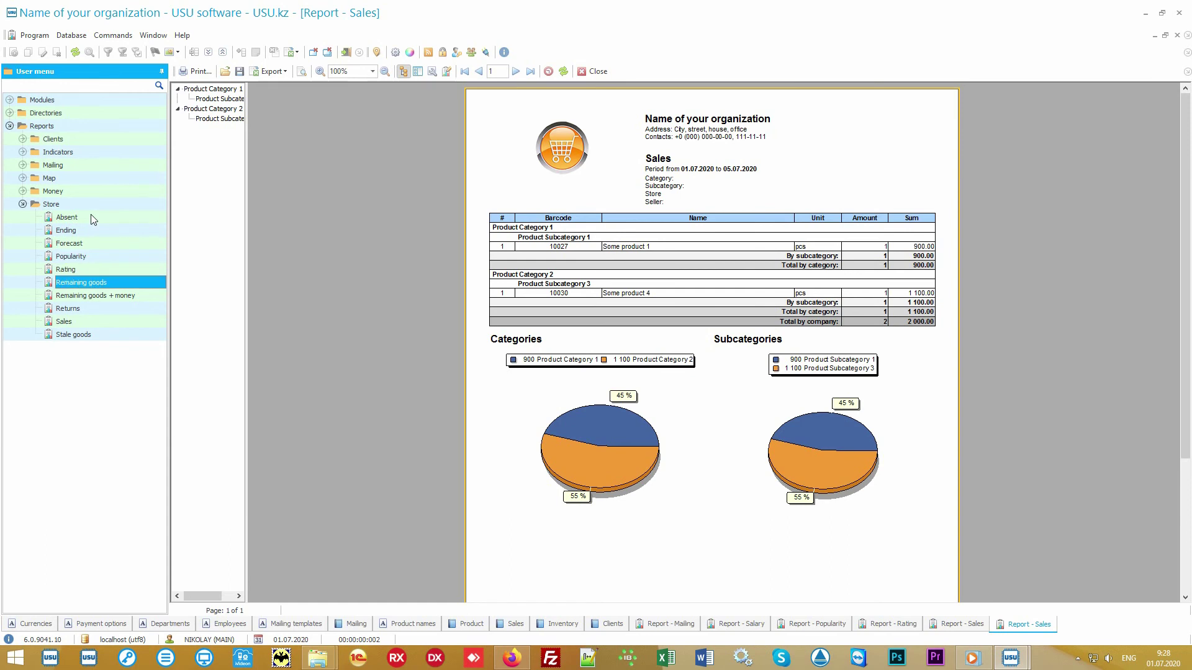
{"action": "key", "text": "Down"}
{"action": "key", "text": "Down"}
{"action": "key", "text": "Down"}
{"action": "key", "text": "Down"}
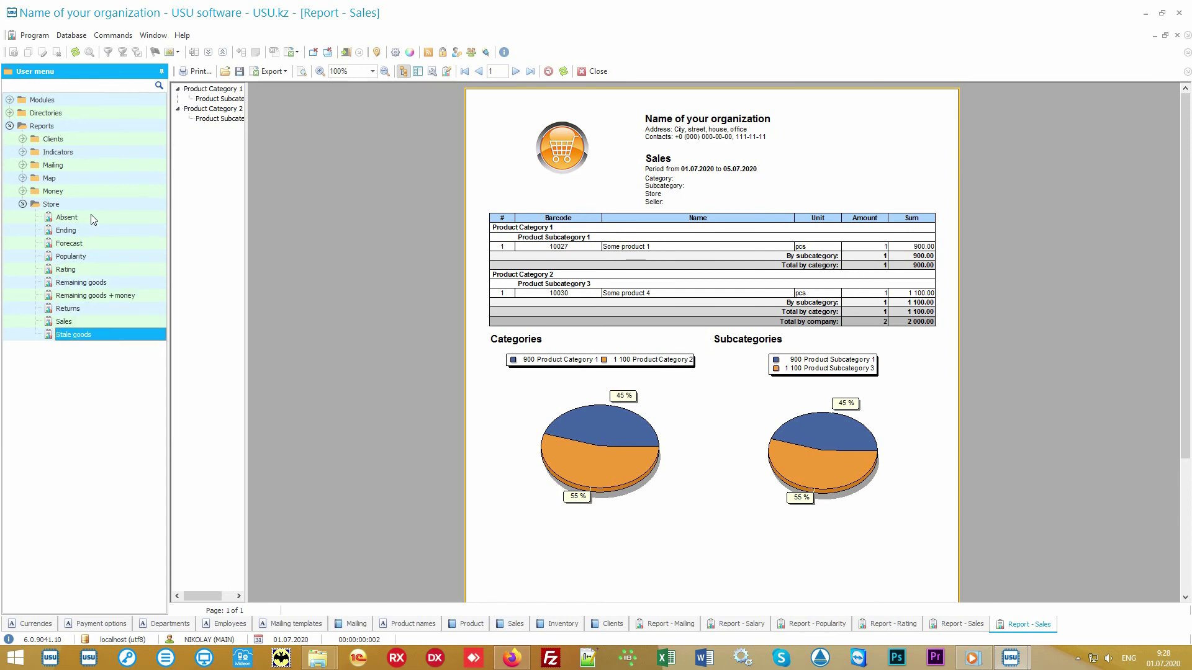
{"action": "left_click", "coordinate": [23, 191]}
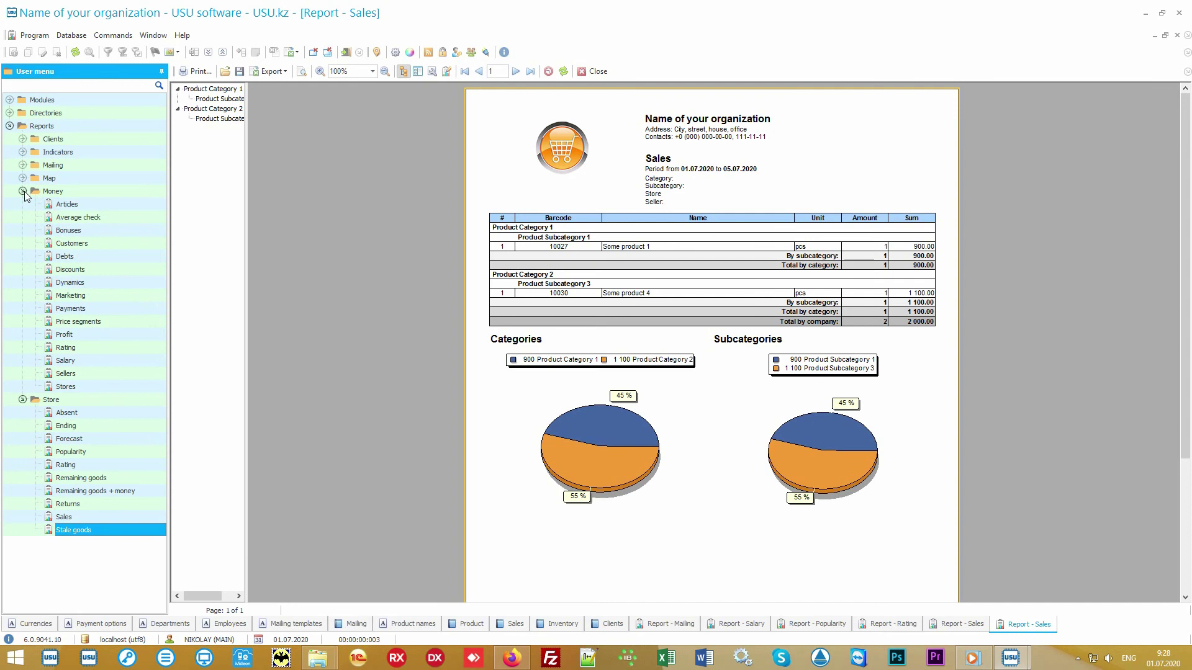
{"action": "left_click", "coordinate": [23, 191]}
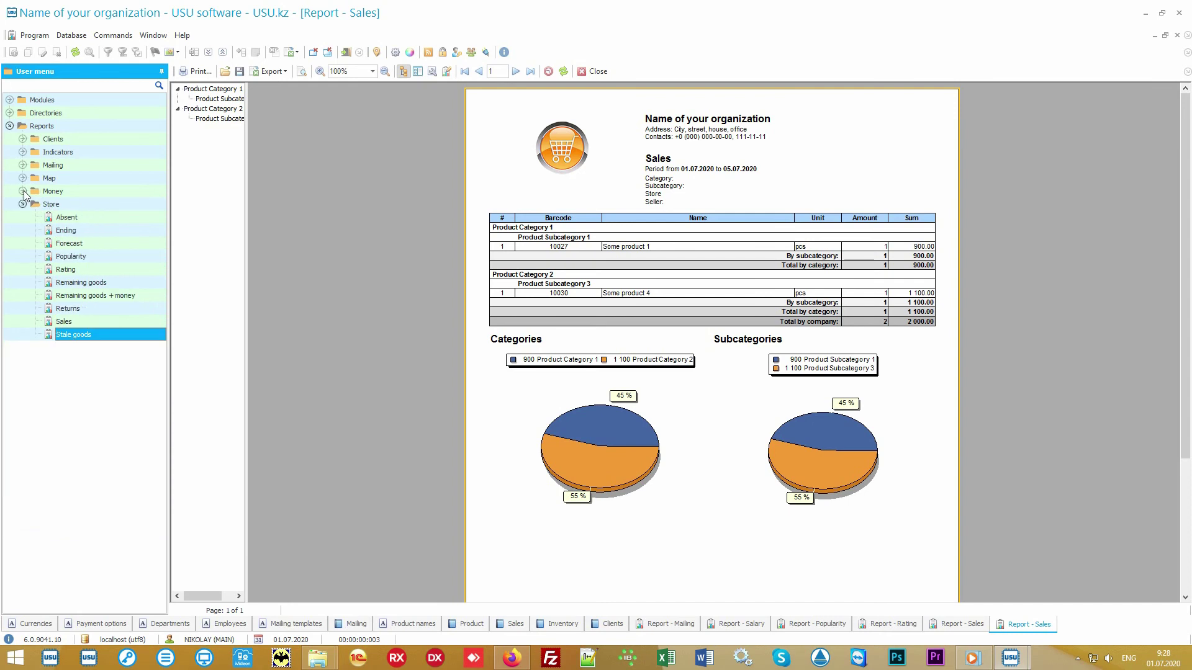
{"action": "left_click", "coordinate": [76, 204]}
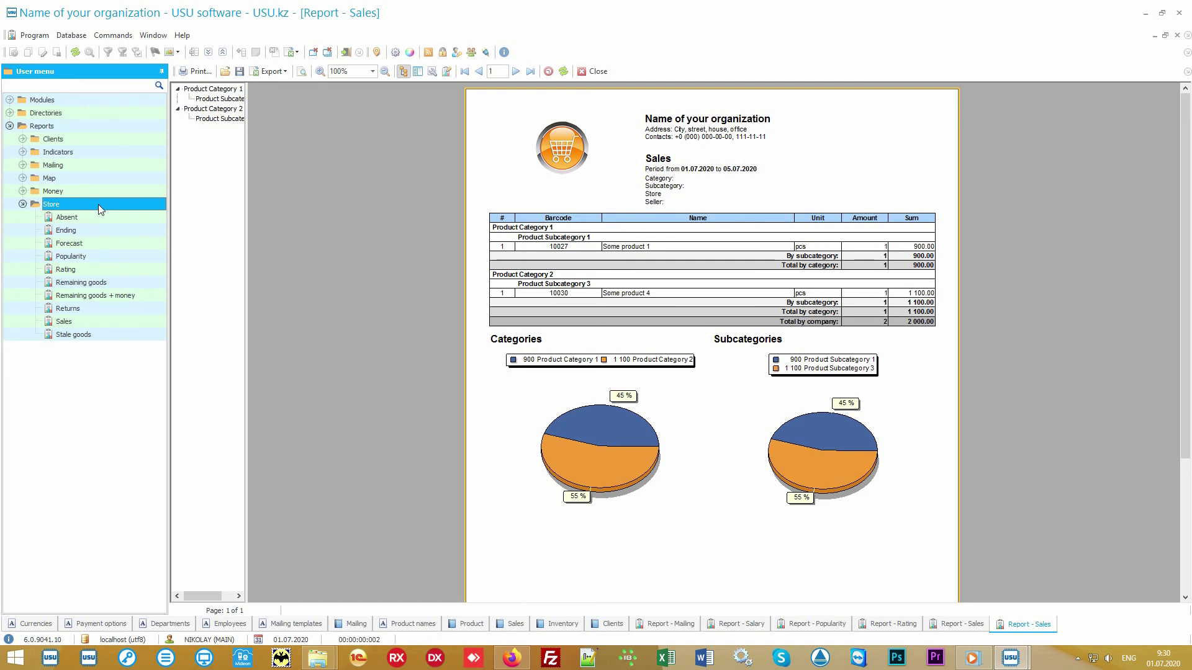
{"action": "double_click", "coordinate": [101, 323]}
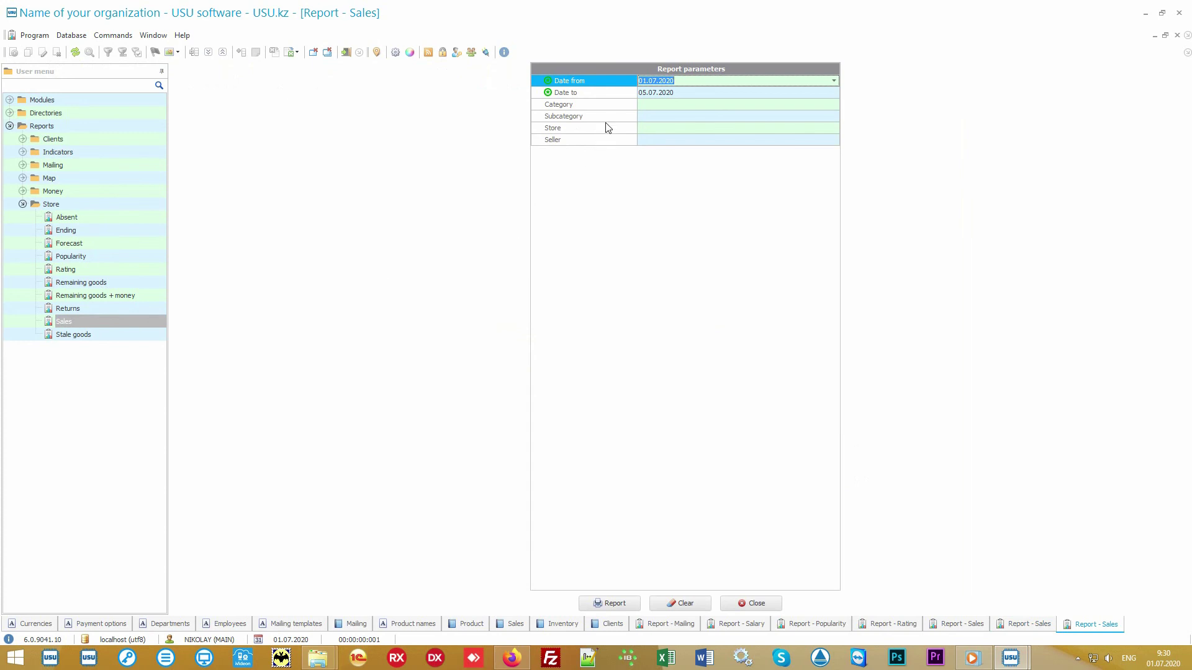
{"action": "left_click", "coordinate": [615, 93]}
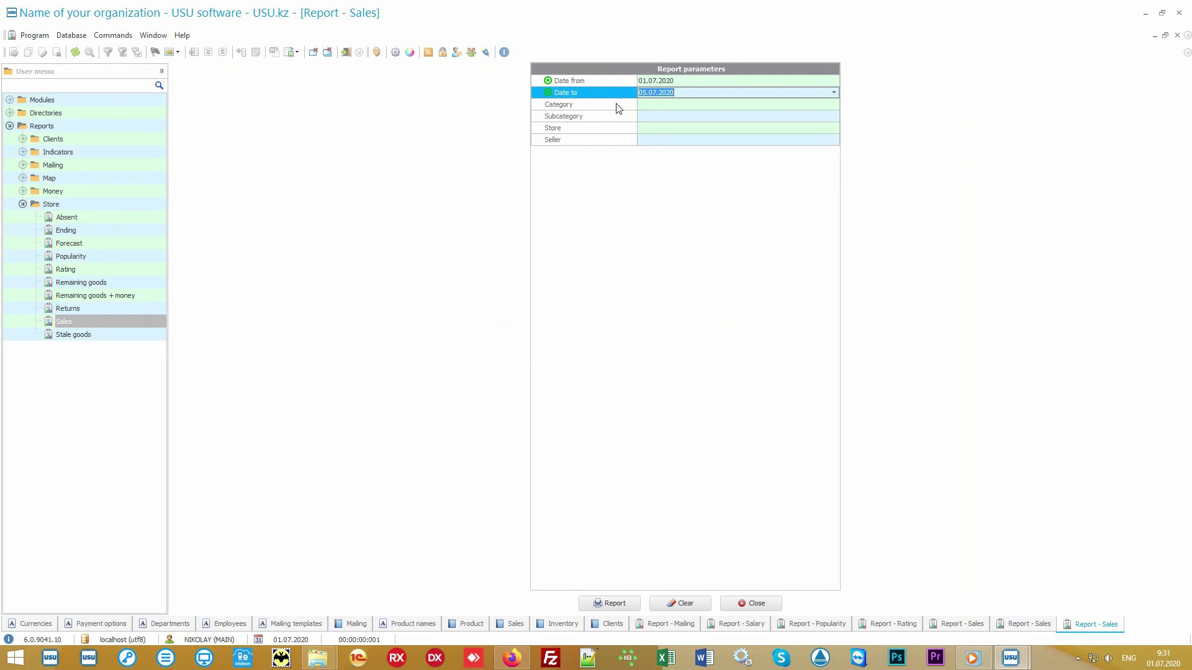
{"action": "left_click", "coordinate": [618, 107]}
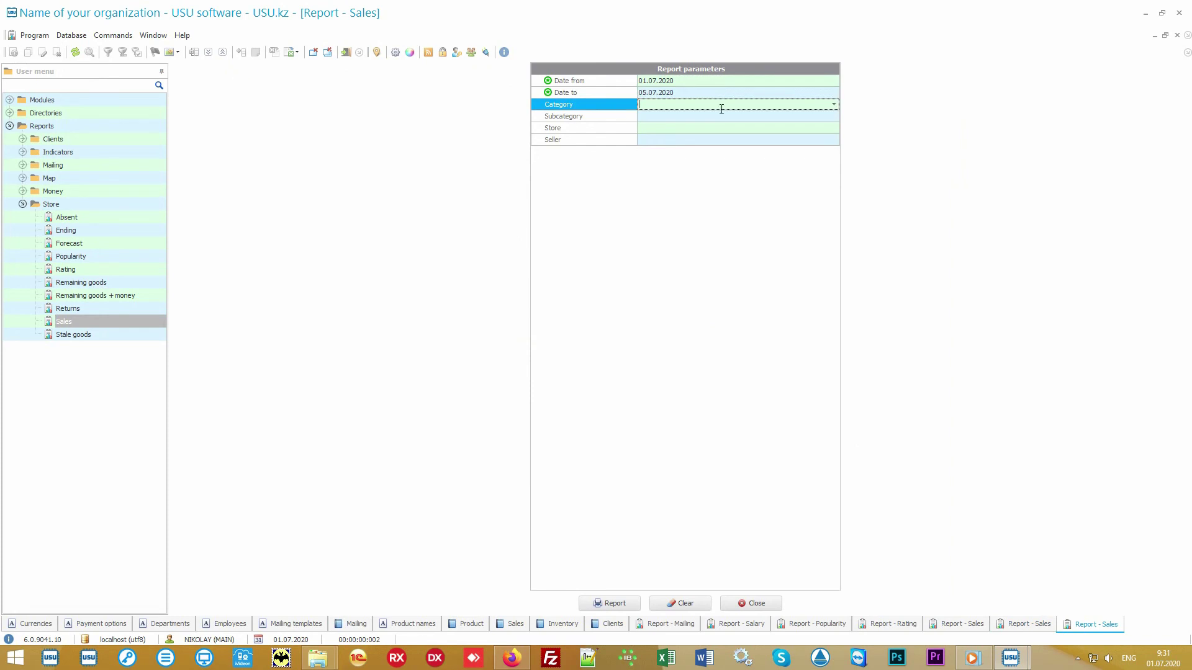
{"action": "left_click", "coordinate": [834, 105]}
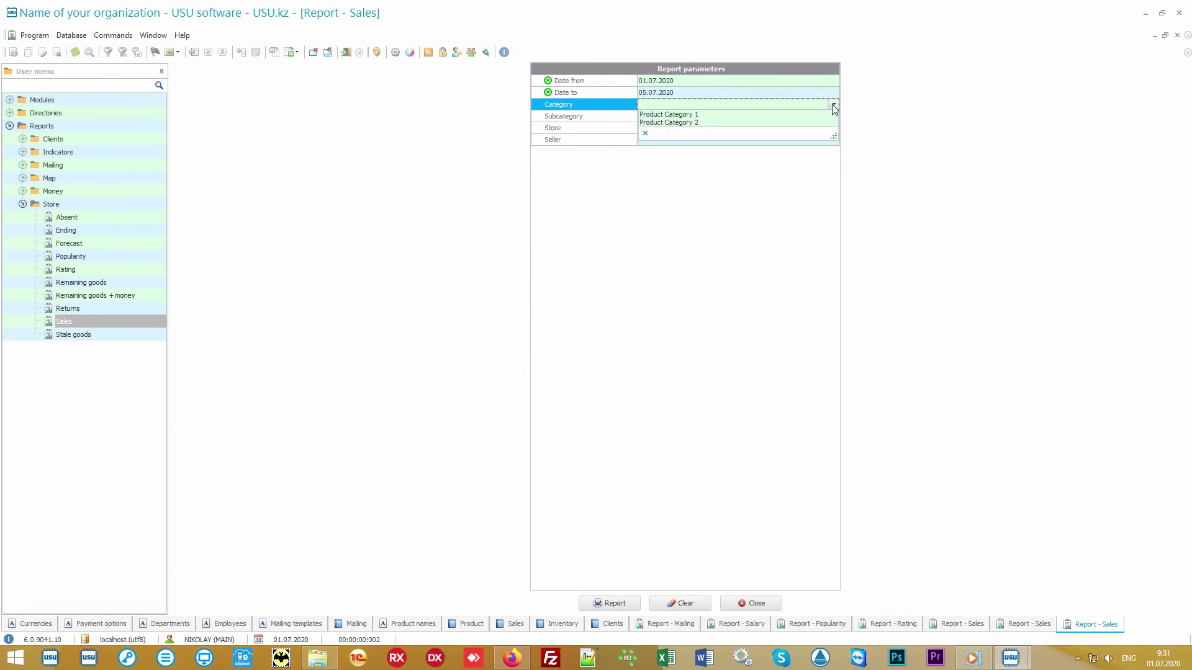
{"action": "left_click", "coordinate": [834, 106]}
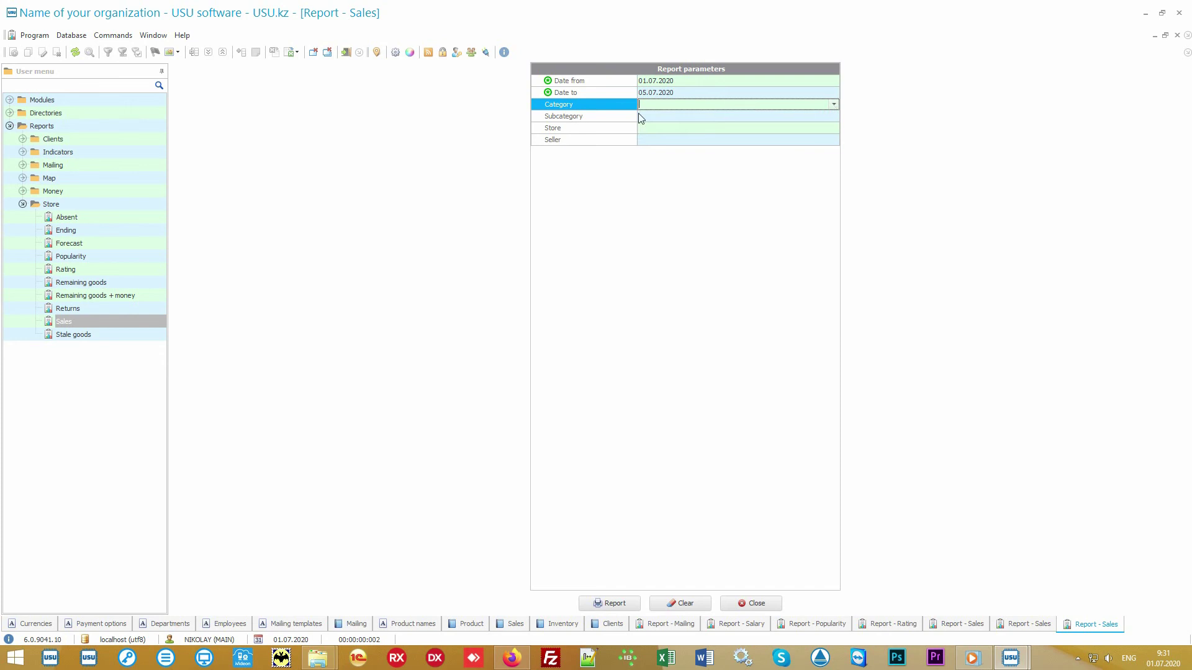
{"action": "left_click", "coordinate": [618, 118]}
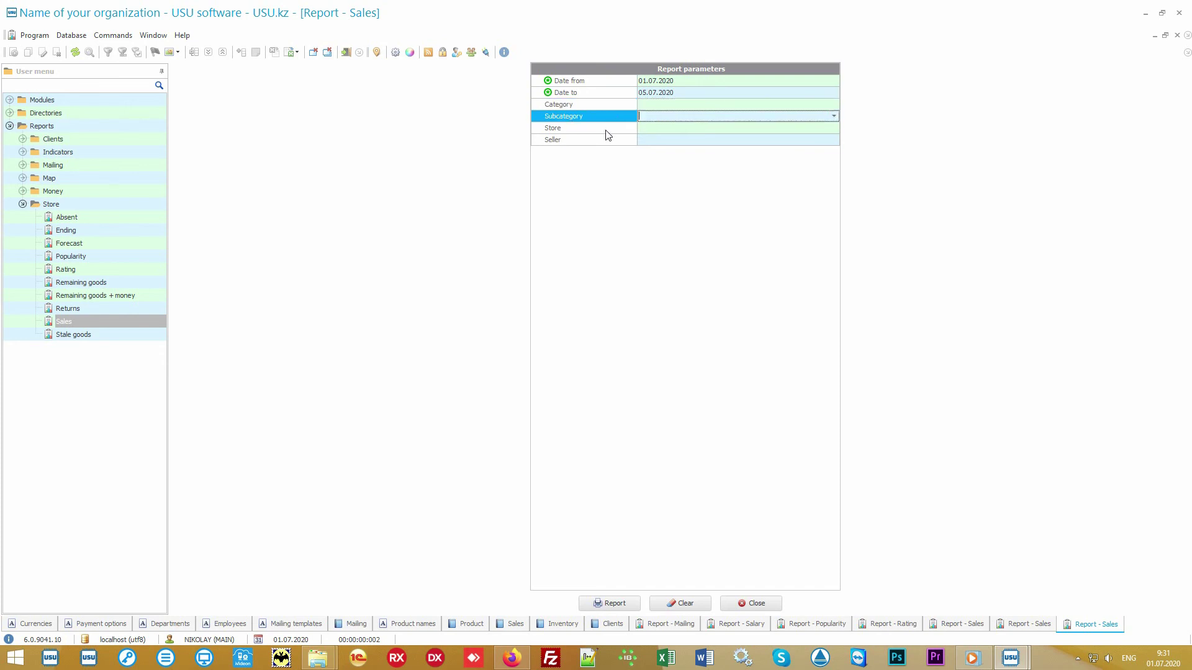
{"action": "left_click", "coordinate": [606, 132]}
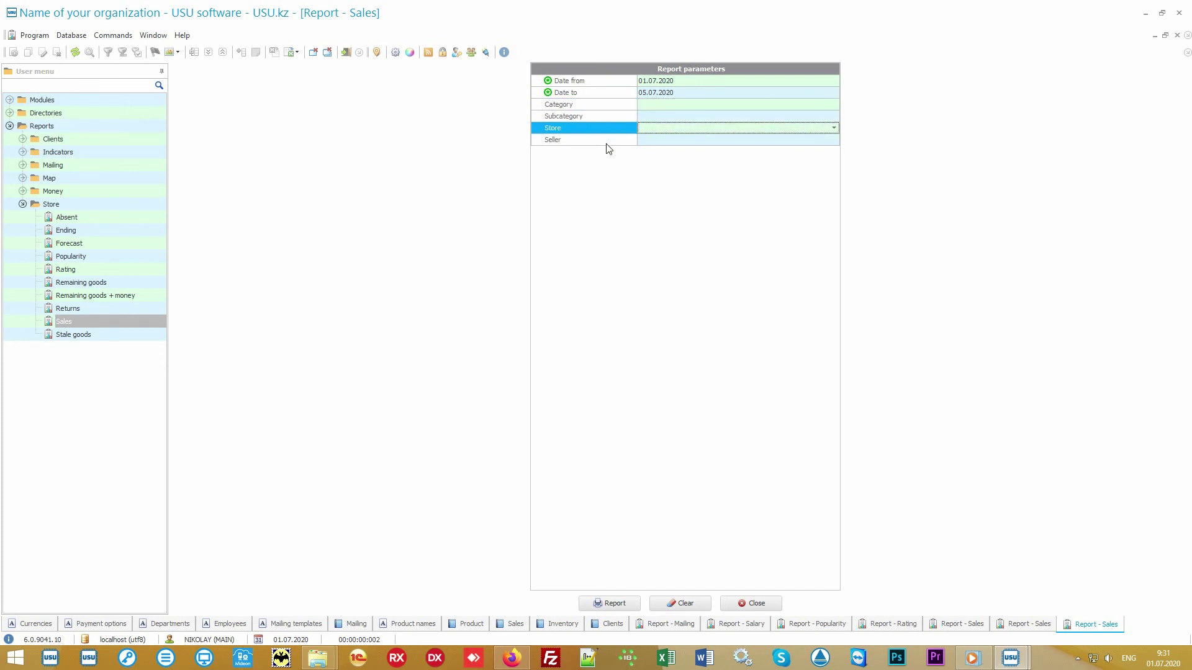
{"action": "left_click", "coordinate": [606, 144]}
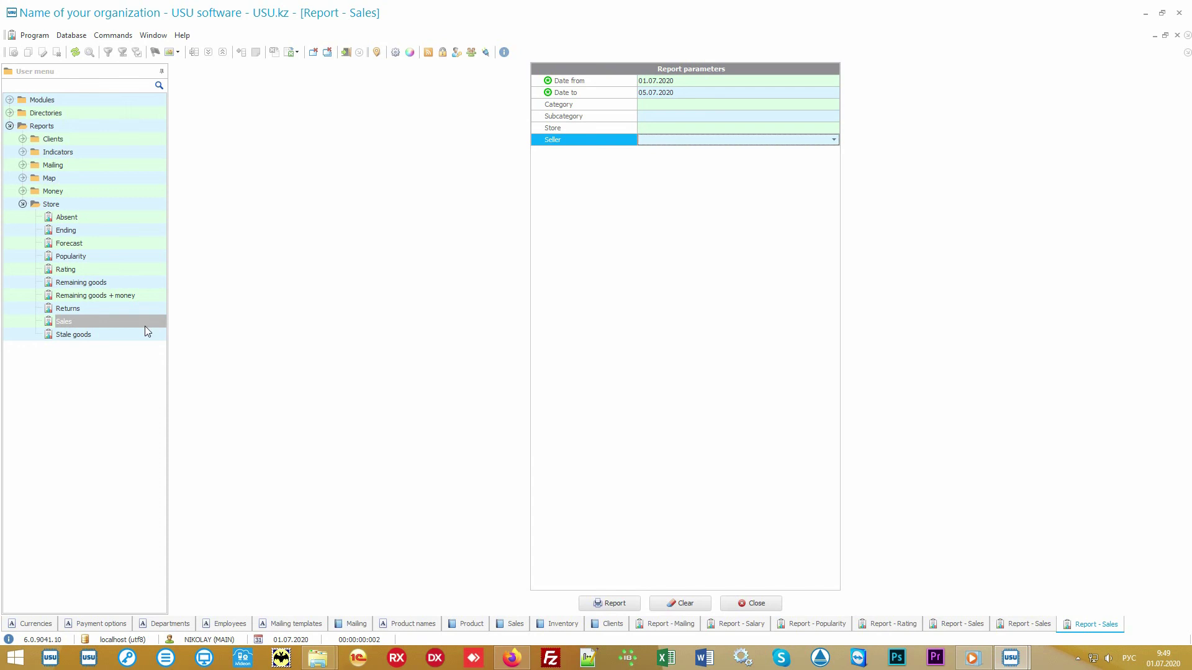
{"action": "left_click", "coordinate": [113, 337]}
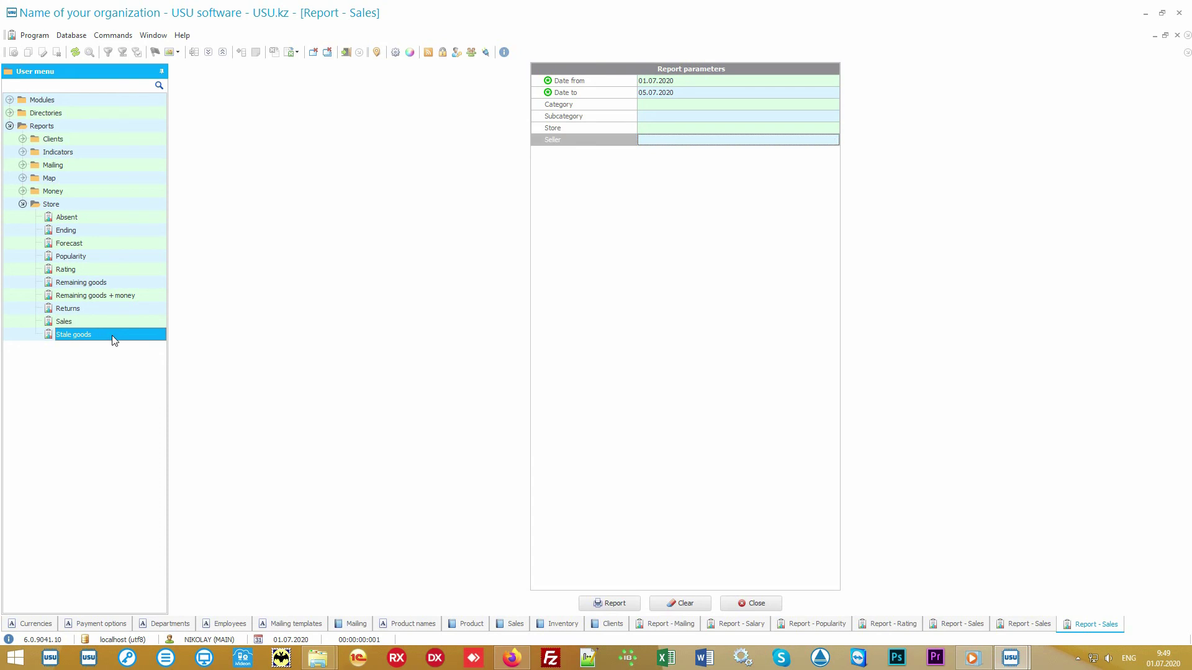
Step: Generate the Stale goods report showing Some product 5, 20 left at 5 000.00
{"action": "left_click", "coordinate": [602, 604]}
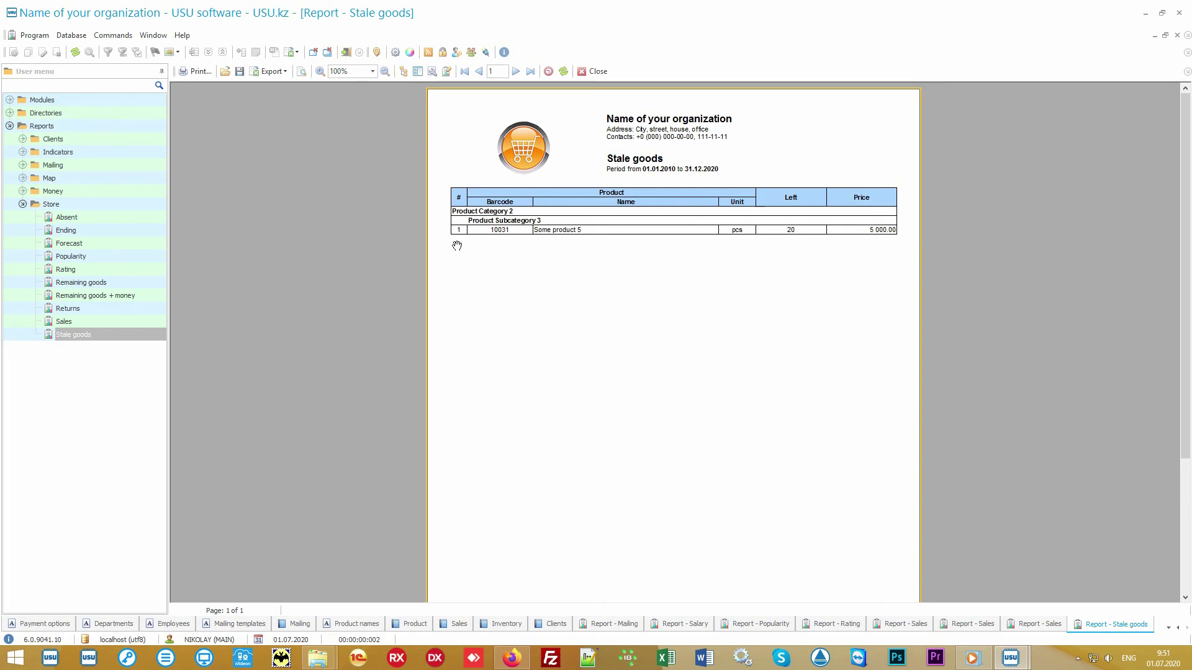
{"action": "left_click", "coordinate": [83, 219]}
{"action": "double_click", "coordinate": [81, 215]}
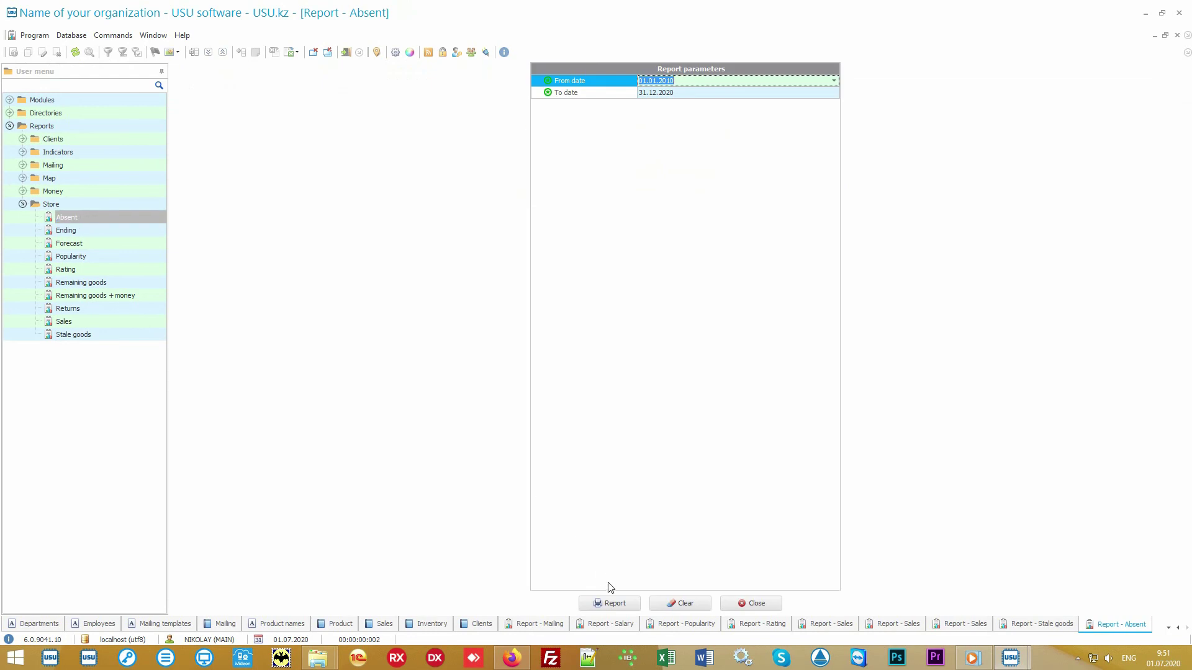
Step: Generate the Absent report and the Returns report showing one Some product 4 worth 1 100.00
{"action": "left_click", "coordinate": [625, 602]}
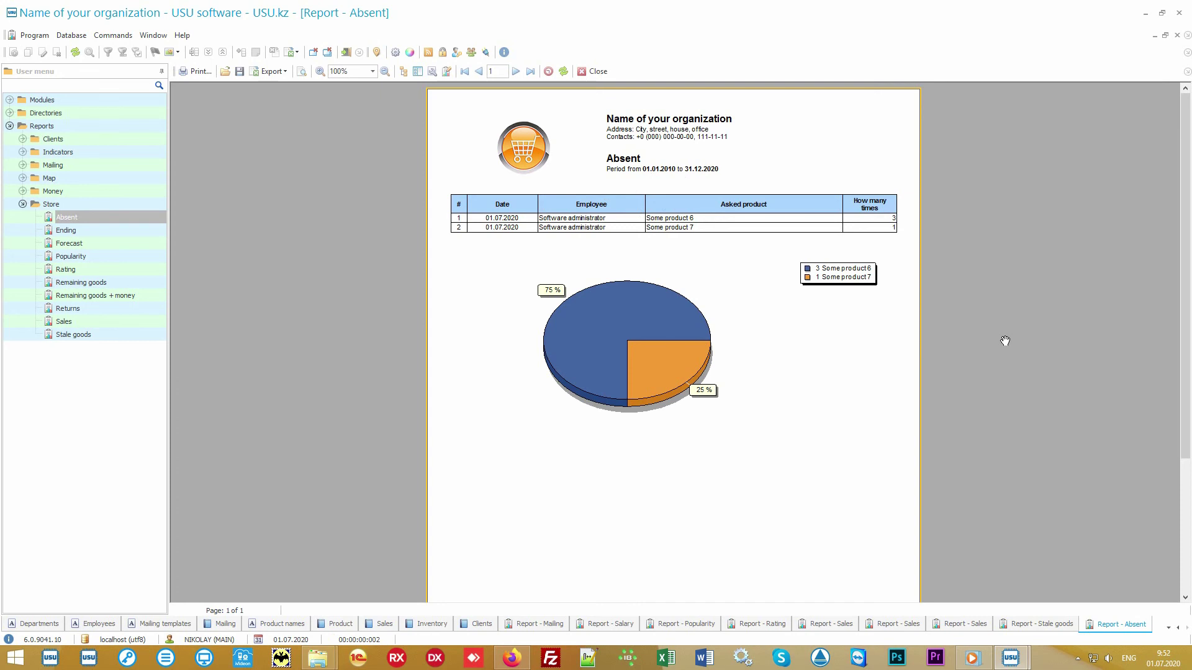
{"action": "left_click", "coordinate": [76, 308]}
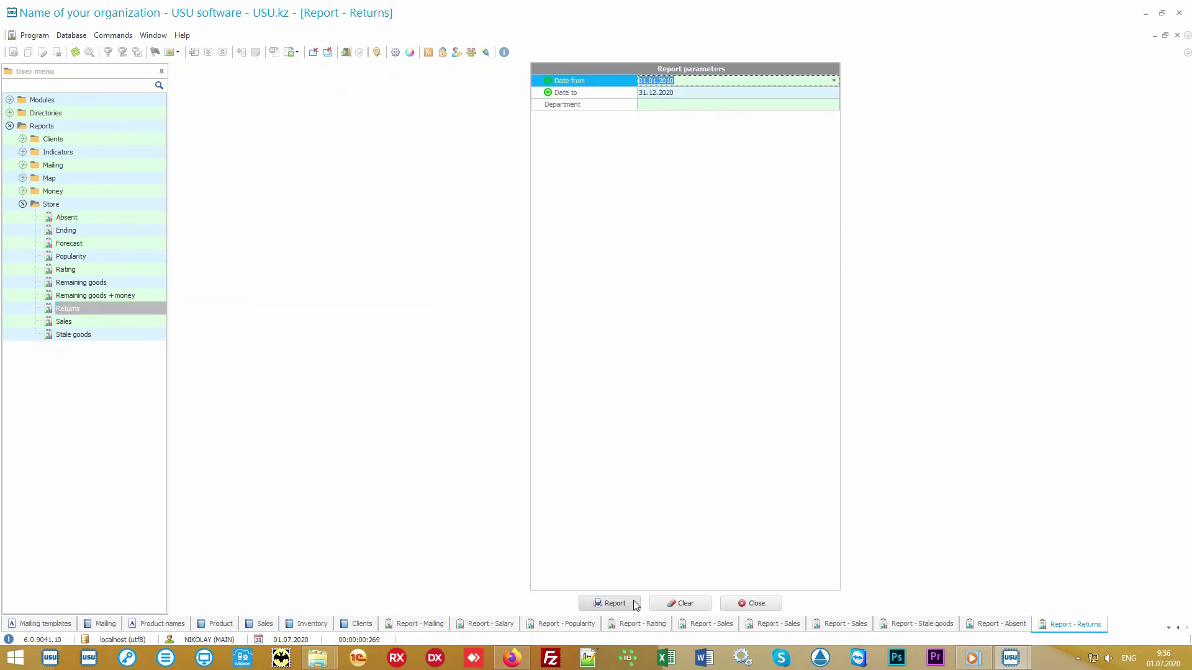
{"action": "left_click", "coordinate": [607, 599]}
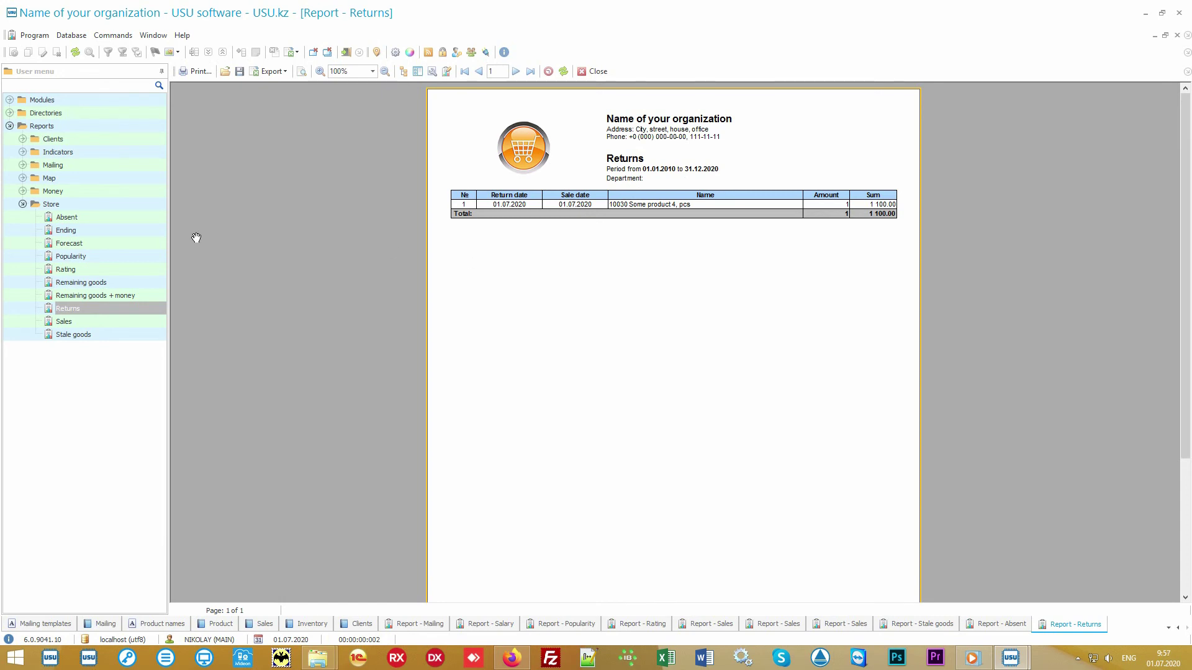
{"action": "left_click", "coordinate": [100, 244]}
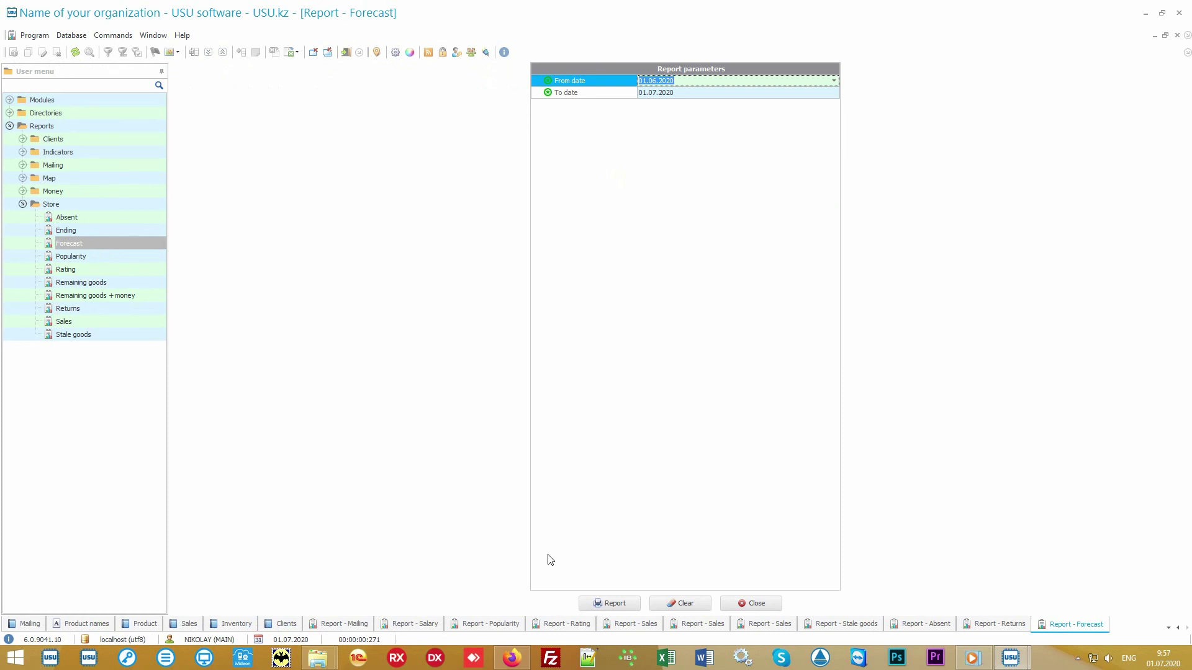
Step: Generate the Forecast report, then view the Ending report: Some product 4 needs 20, has 11
{"action": "left_click", "coordinate": [617, 606]}
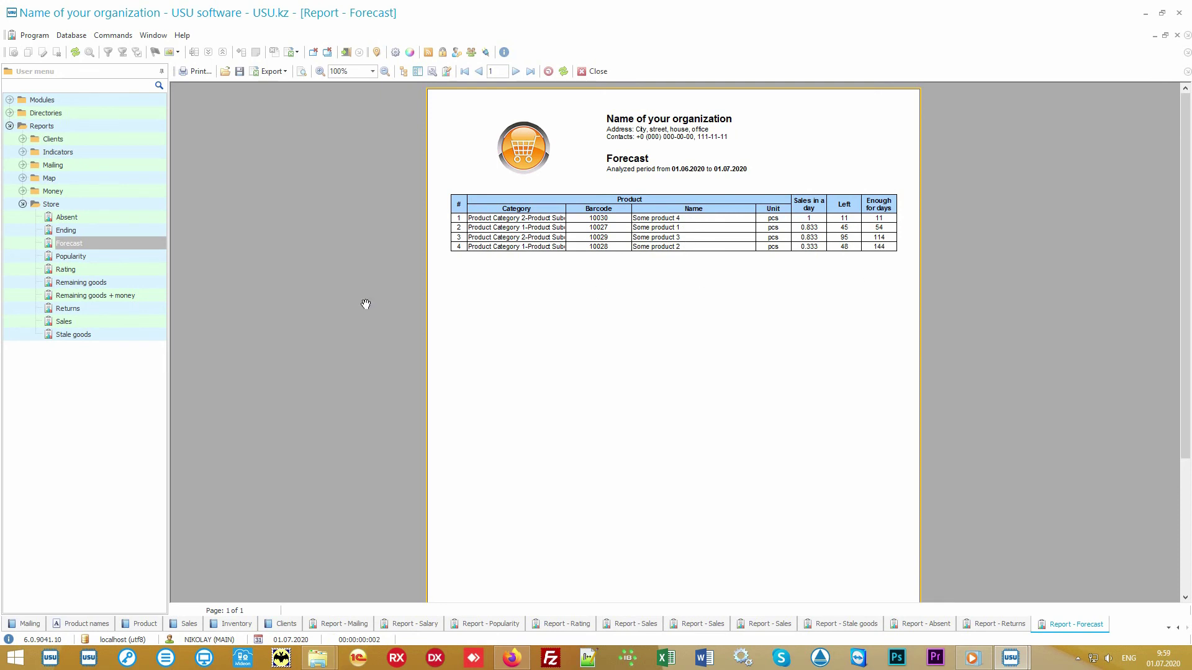
{"action": "left_click", "coordinate": [132, 230]}
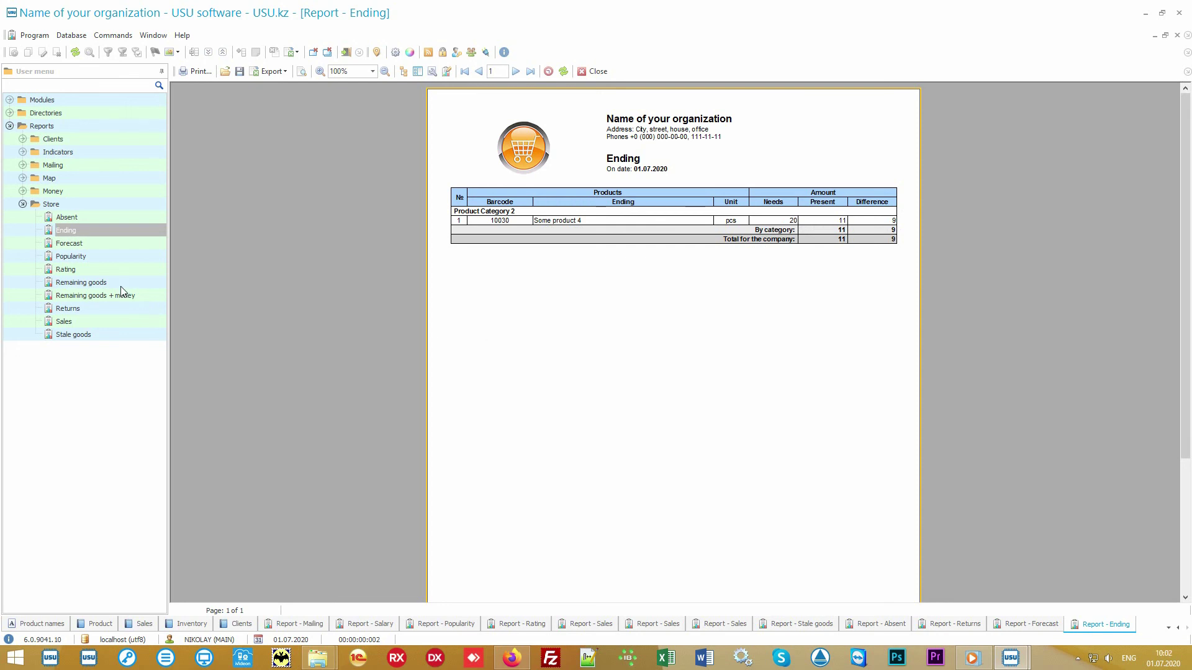
Step: Generate the Remaining goods report, then expand the Money reports and collapse Store
{"action": "left_click", "coordinate": [120, 285]}
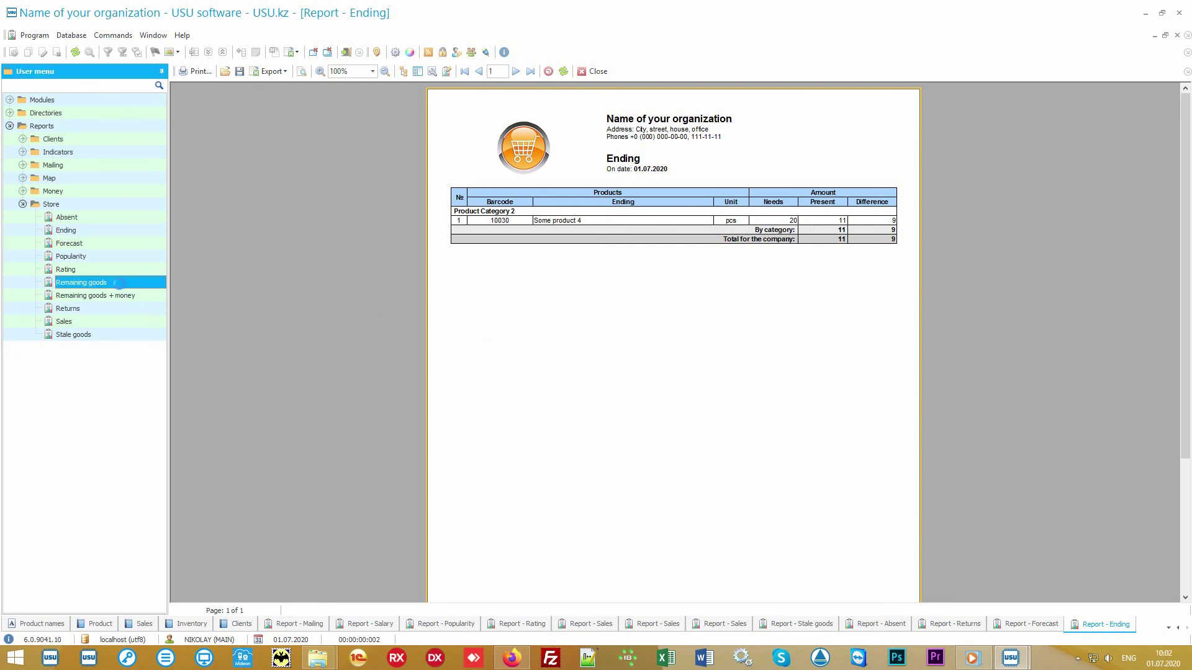
{"action": "left_click", "coordinate": [622, 603]}
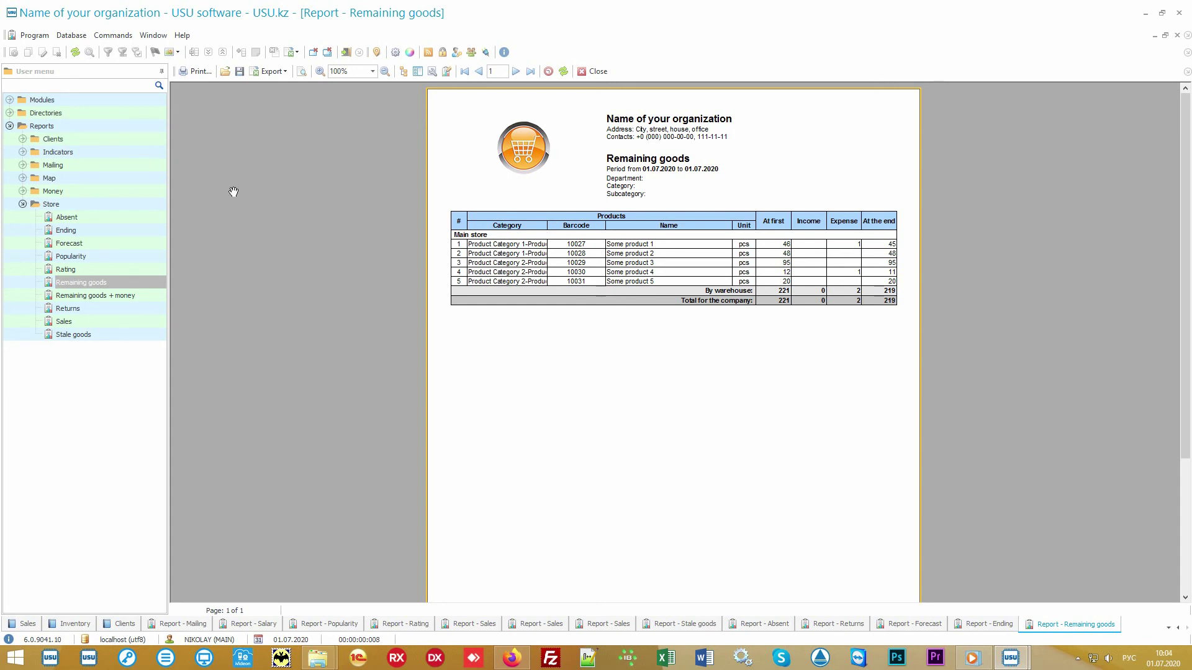
{"action": "double_click", "coordinate": [117, 193]}
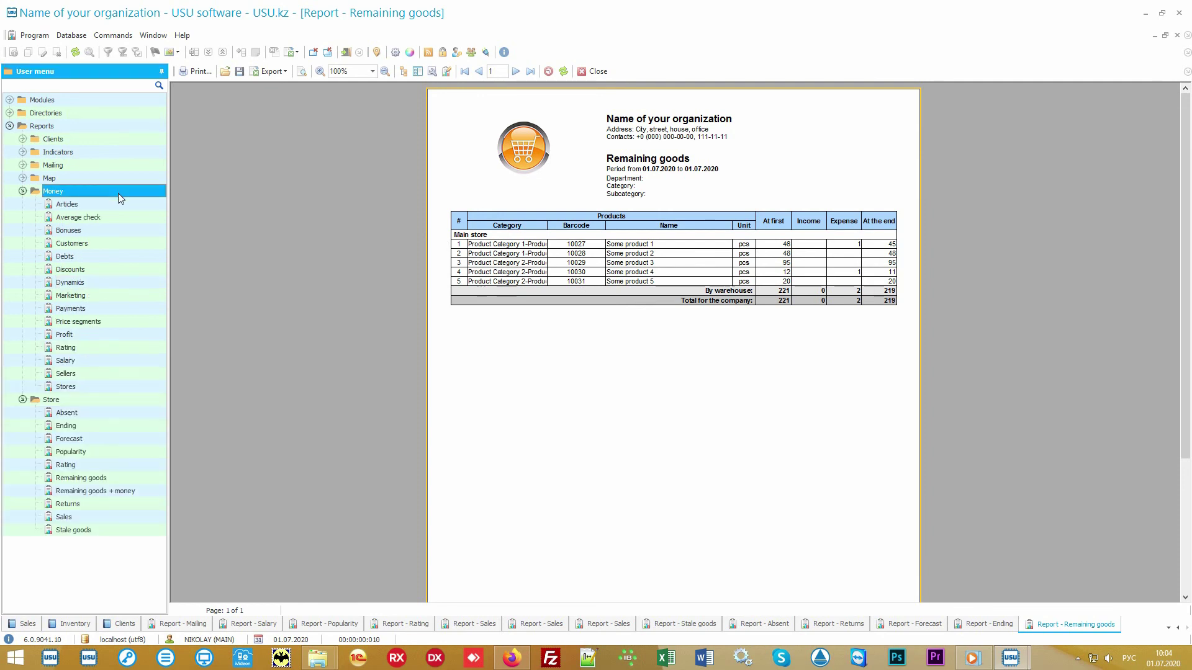
{"action": "left_click", "coordinate": [41, 403]}
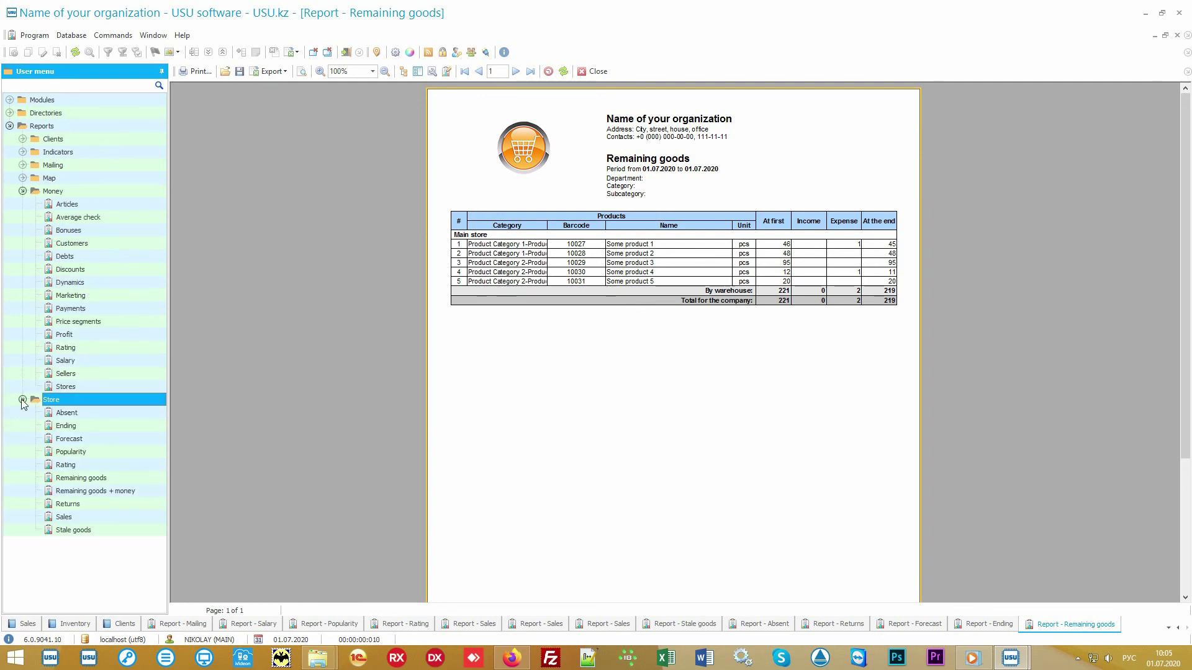
{"action": "left_click", "coordinate": [22, 400]}
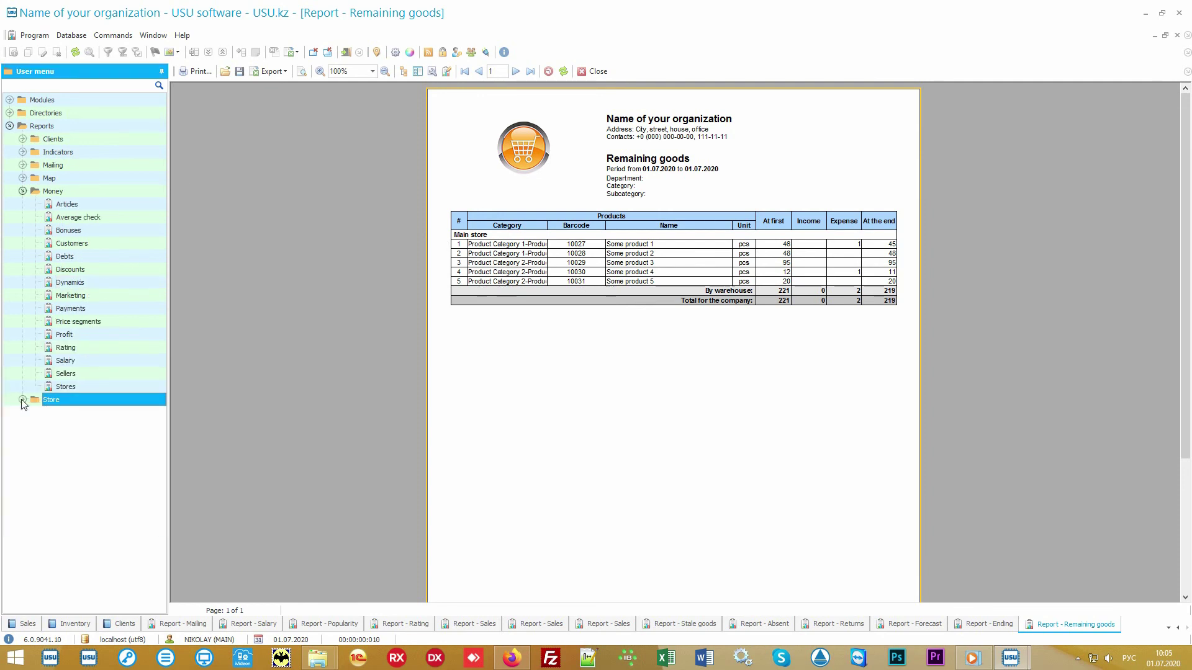
{"action": "left_click", "coordinate": [92, 192]}
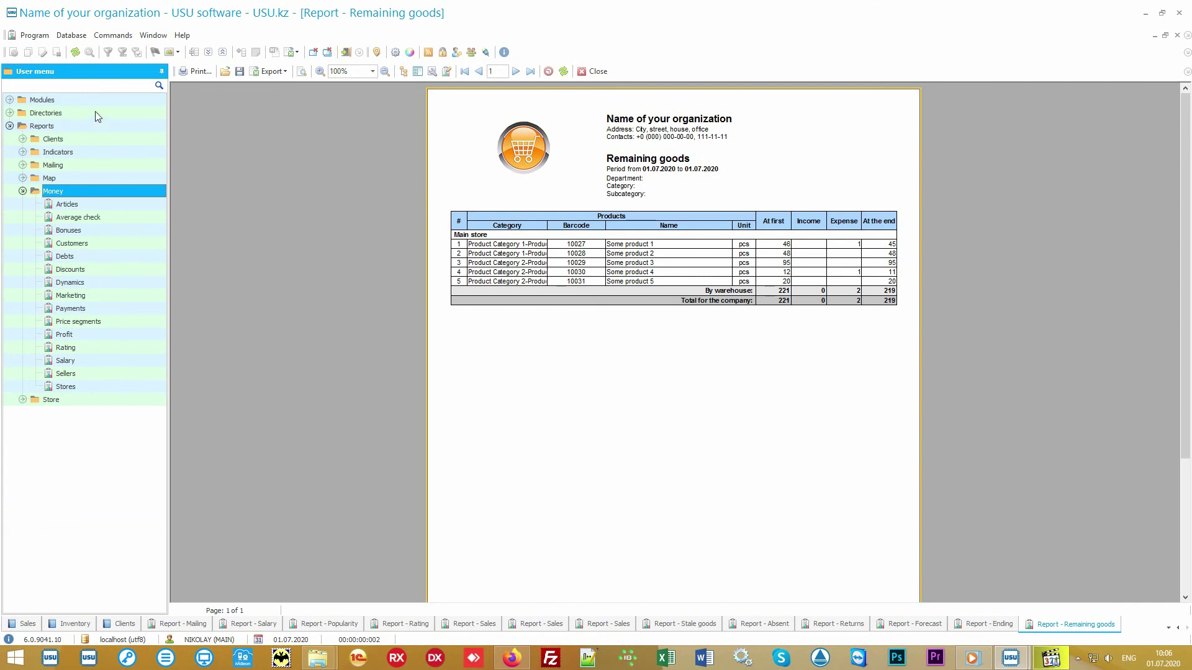
Step: Open the Financial items directory under Directories > Money
{"action": "double_click", "coordinate": [95, 111]}
{"action": "double_click", "coordinate": [84, 164]}
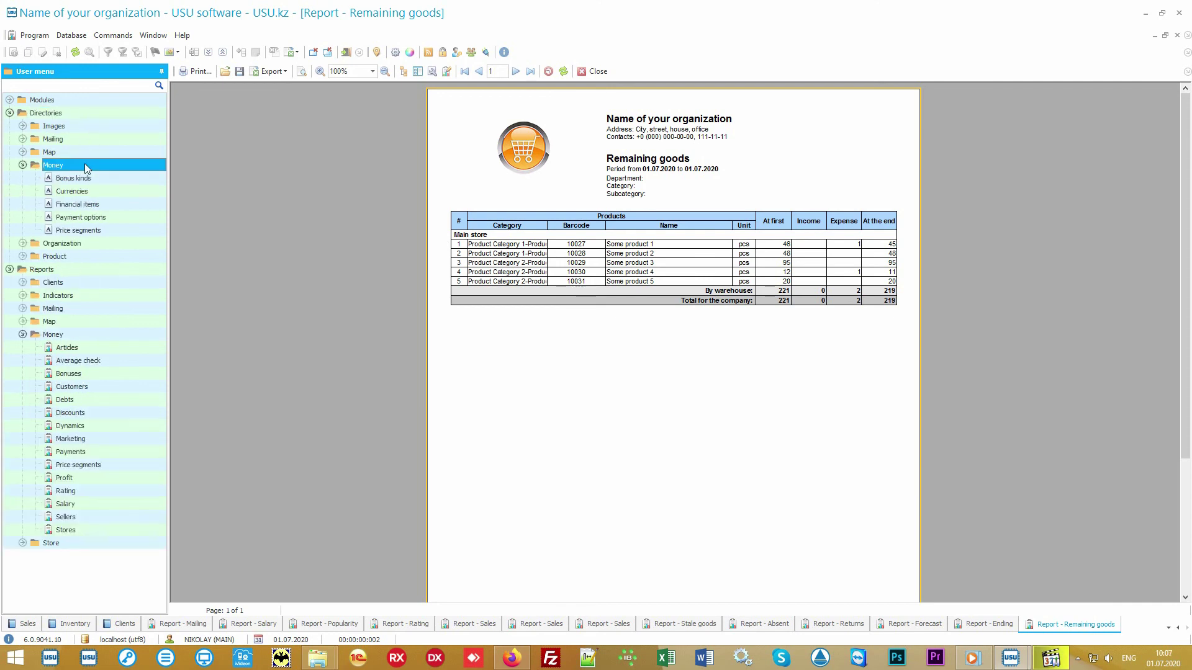
{"action": "double_click", "coordinate": [115, 204]}
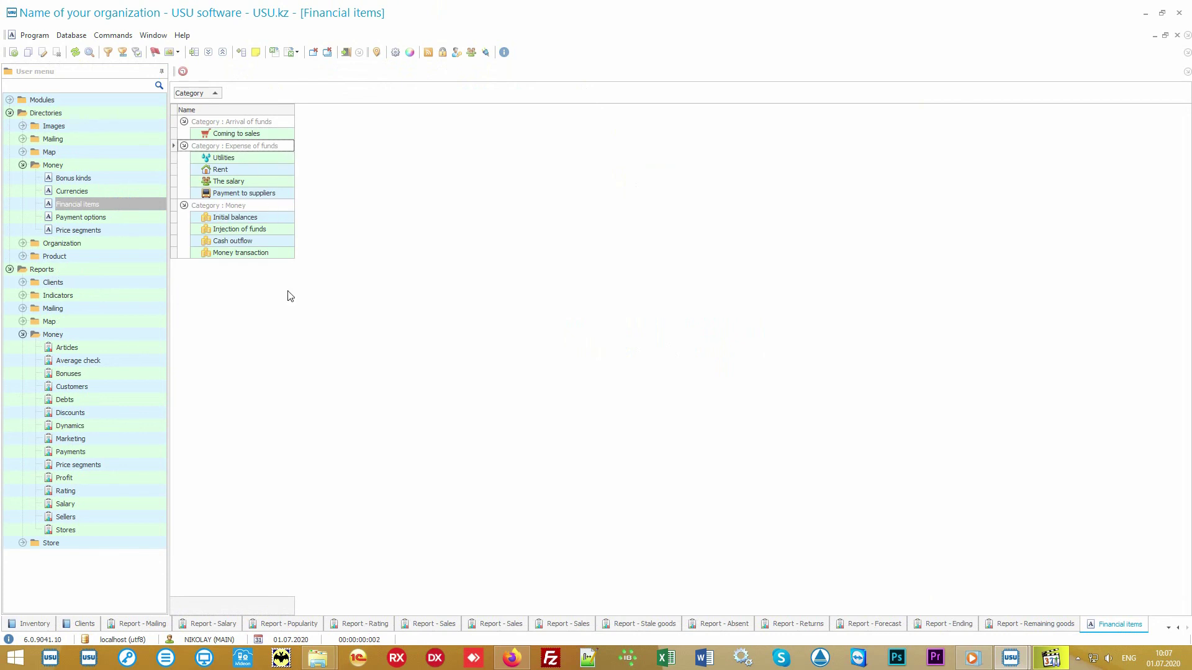
Step: Generate the Articles report, showing 74 000.00 expenses and 11 150.00 income for 2020
{"action": "double_click", "coordinate": [113, 347]}
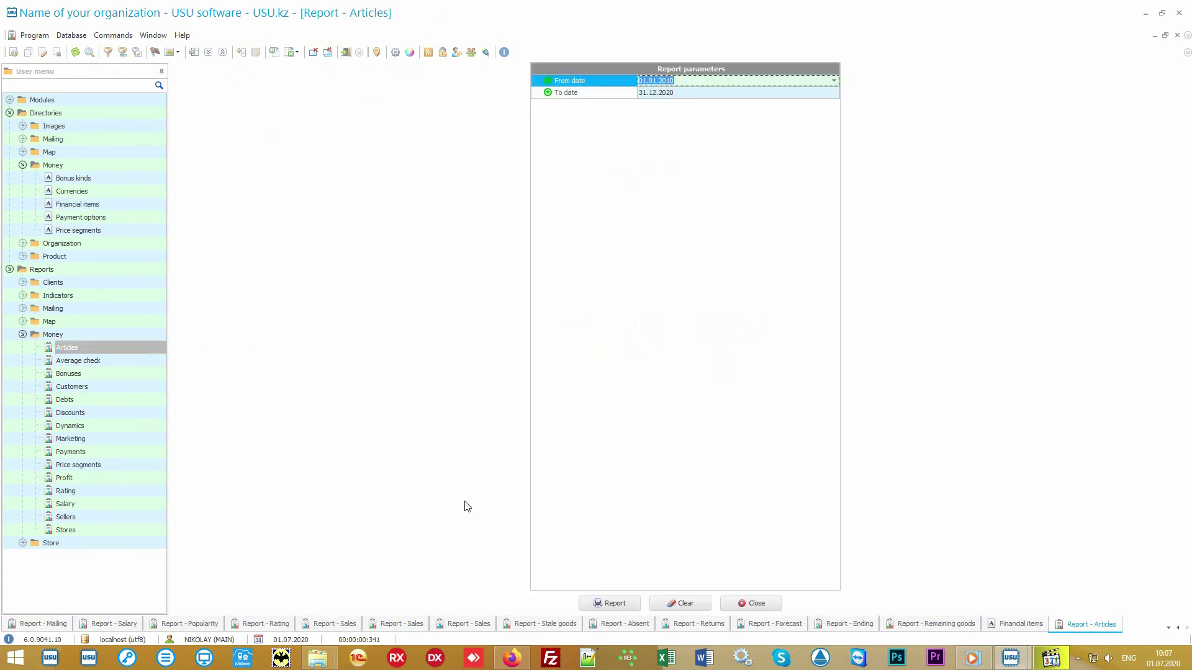
{"action": "left_click", "coordinate": [600, 602]}
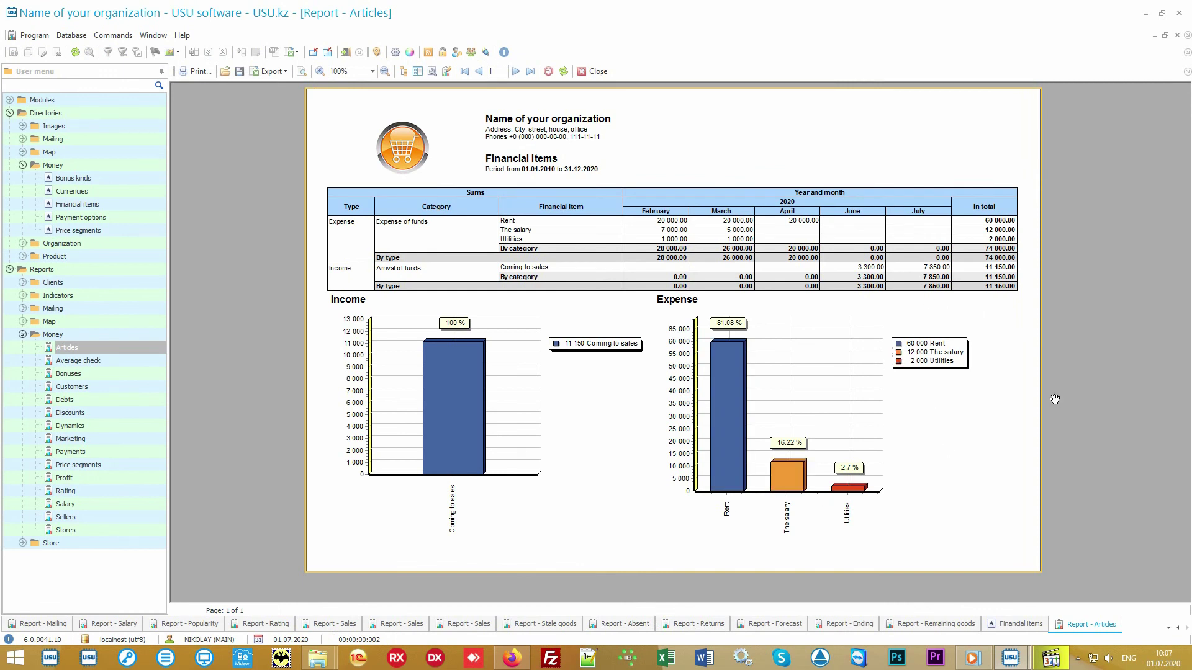
{"action": "key", "text": "alt+shift"}
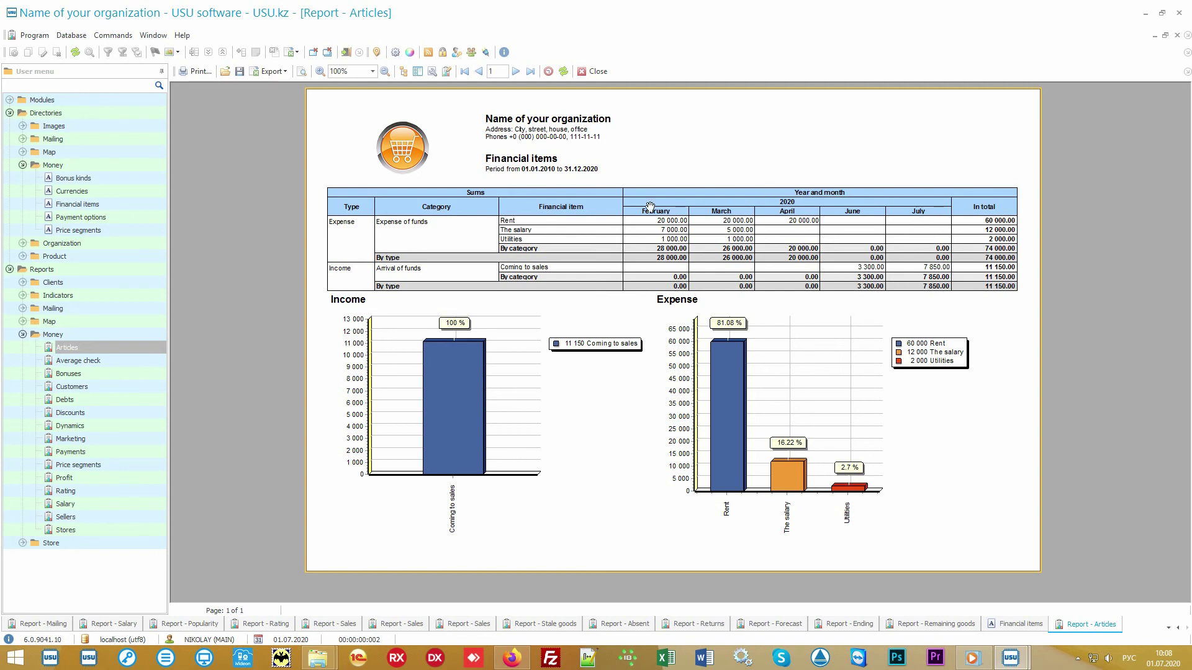
{"action": "mouse_move", "coordinate": [890, 318]}
Step: Generate the Average check report, then the Price segments report
{"action": "left_click", "coordinate": [109, 359]}
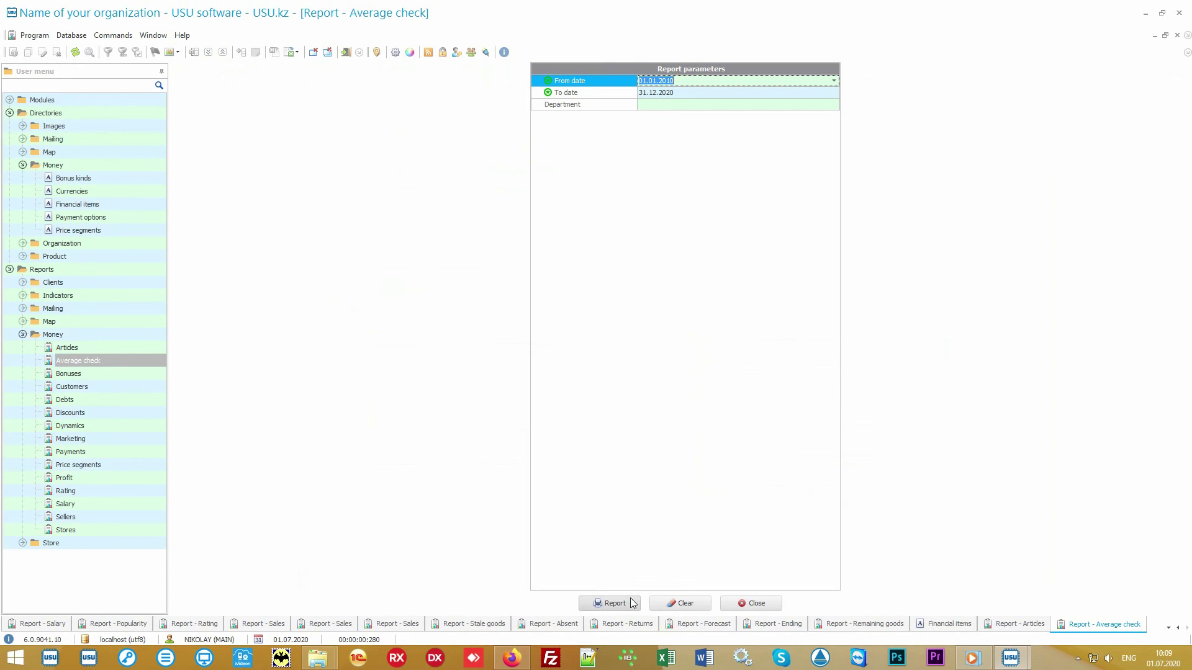
{"action": "left_click", "coordinate": [633, 603]}
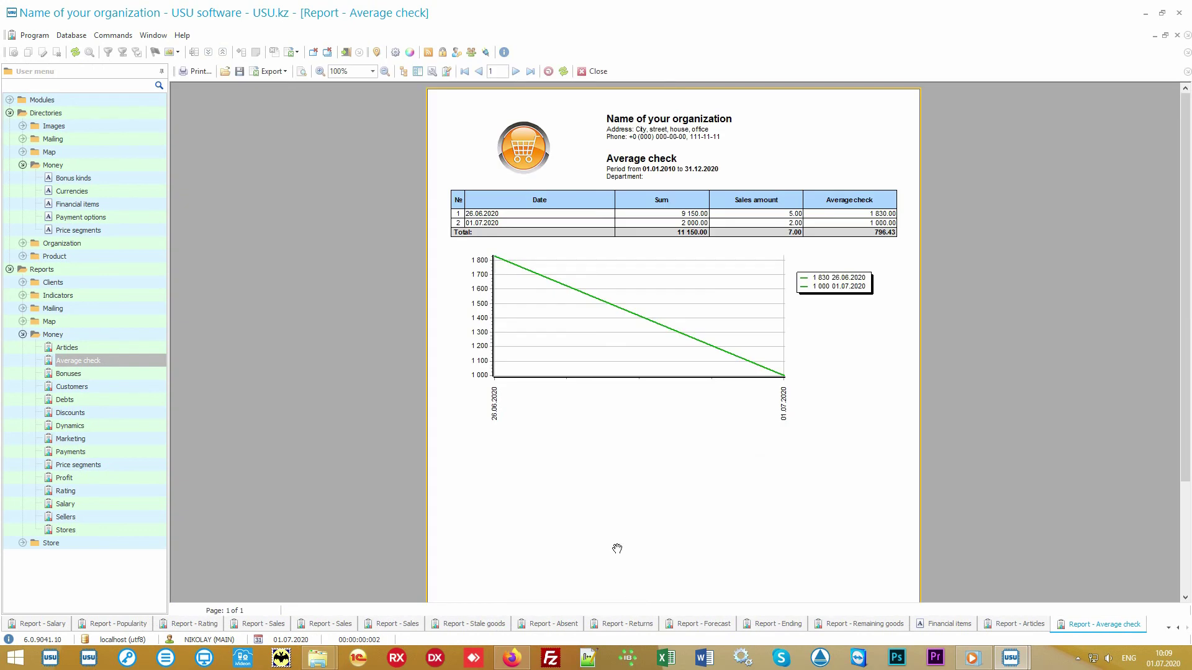
{"action": "mouse_move", "coordinate": [496, 398]}
{"action": "left_click", "coordinate": [133, 464]}
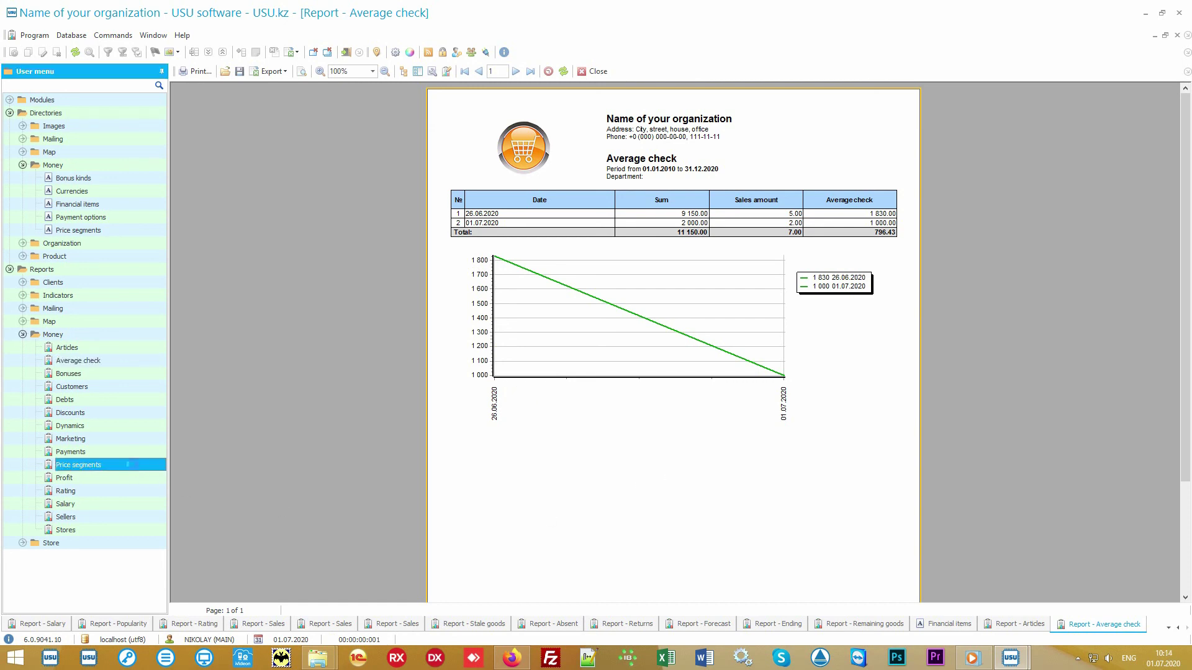
{"action": "left_click", "coordinate": [611, 601]}
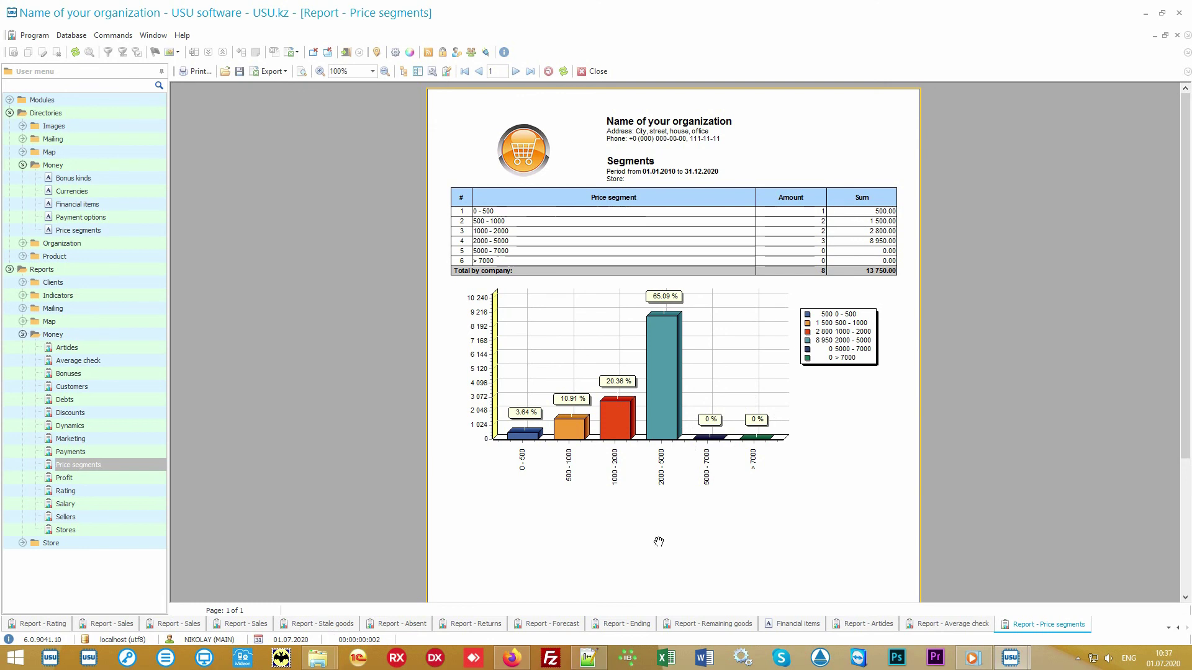
Step: Generate the Rating report and the Marketing money report with its pie chart
{"action": "left_click", "coordinate": [94, 491]}
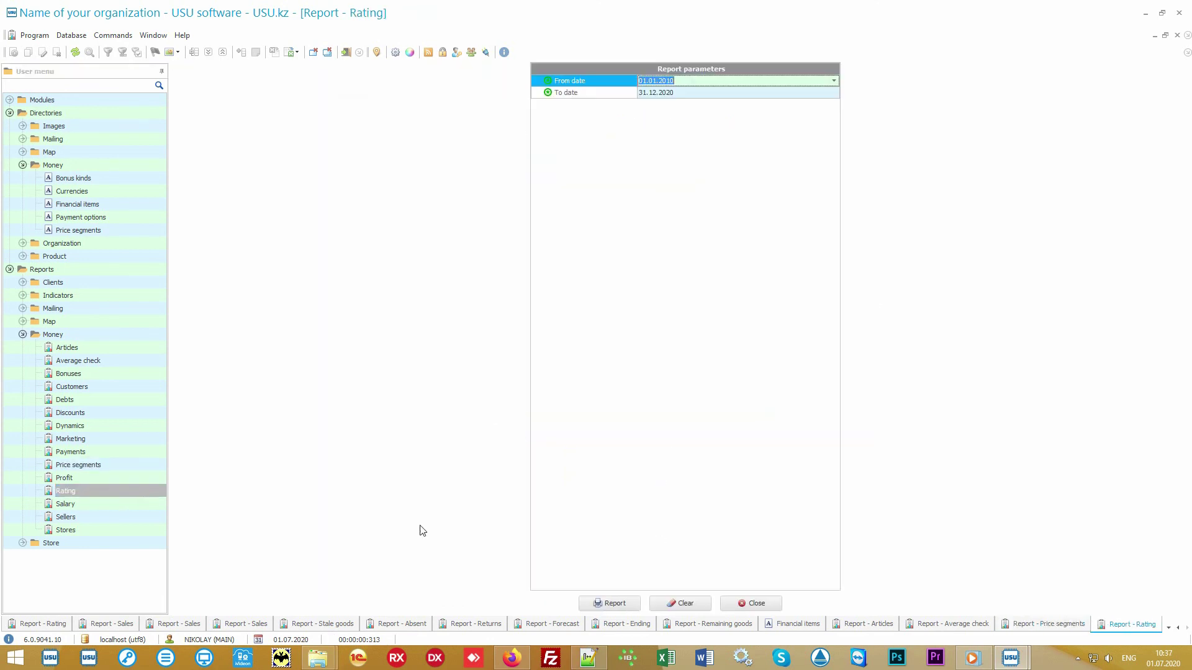
{"action": "left_click", "coordinate": [607, 610]}
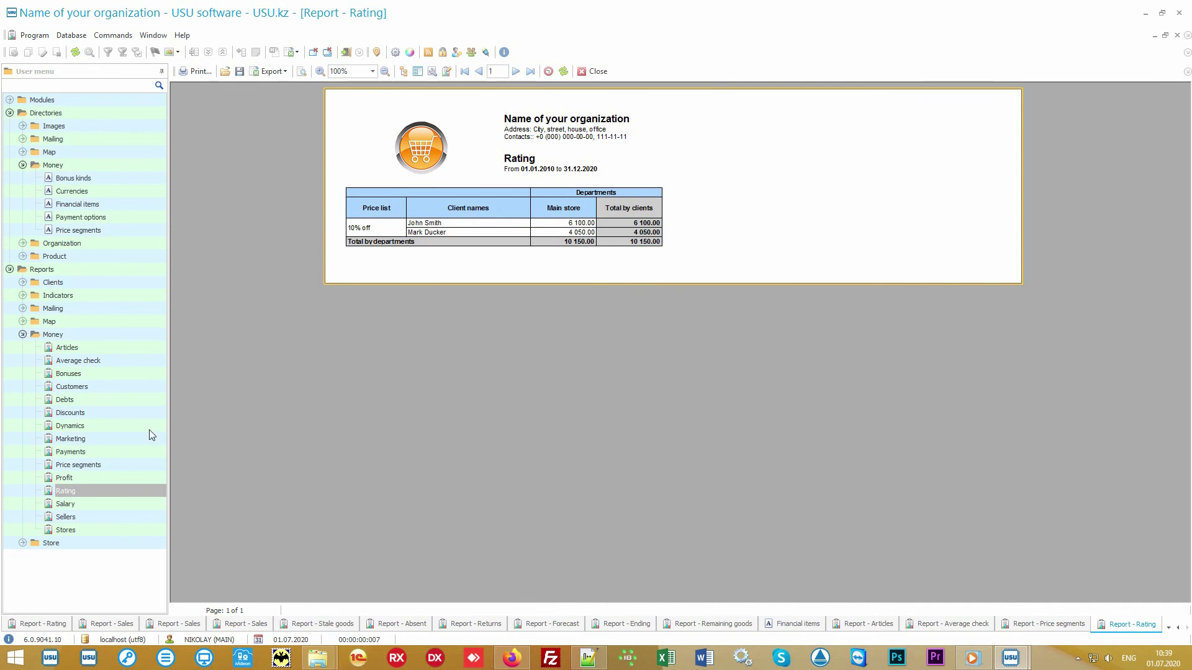
{"action": "left_click", "coordinate": [117, 438]}
{"action": "left_click", "coordinate": [606, 602]}
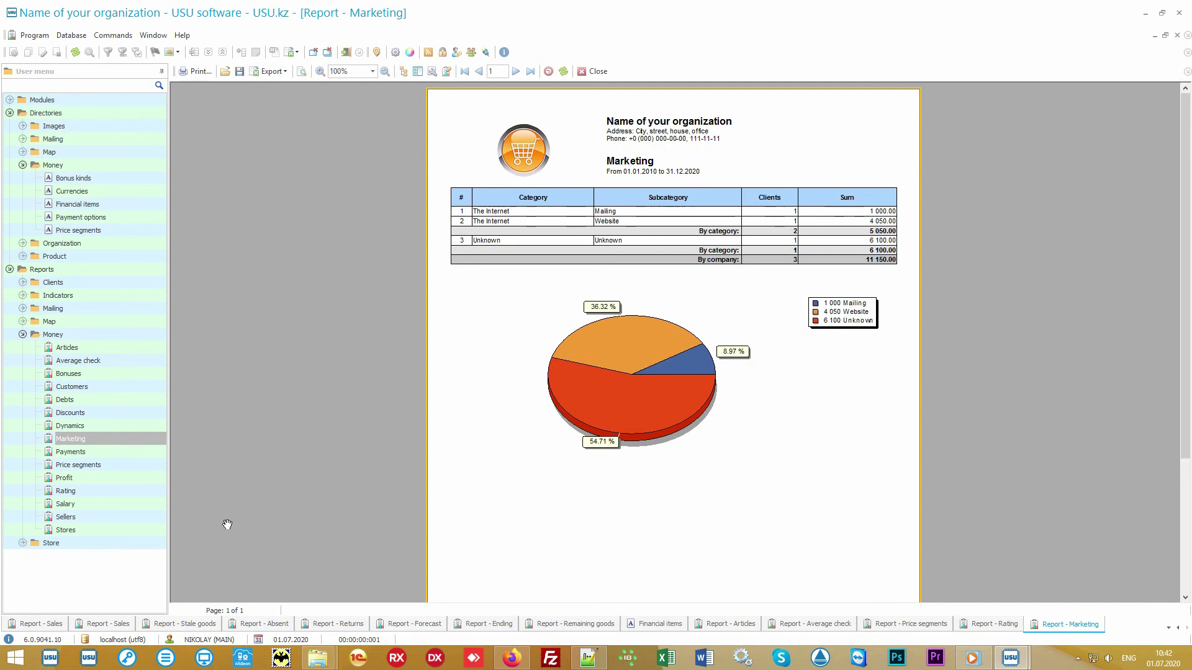
Step: Generate the Stores and Sellers reports, then bring up the Salary report's parameters
{"action": "left_click", "coordinate": [121, 526]}
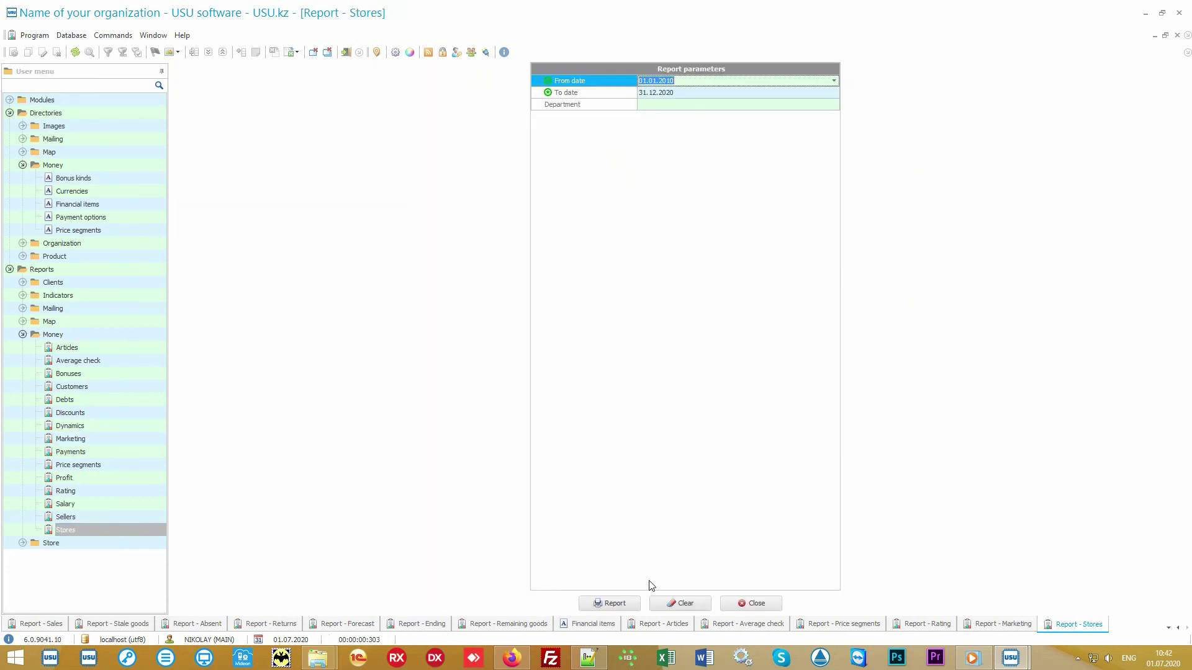
{"action": "left_click", "coordinate": [608, 602]}
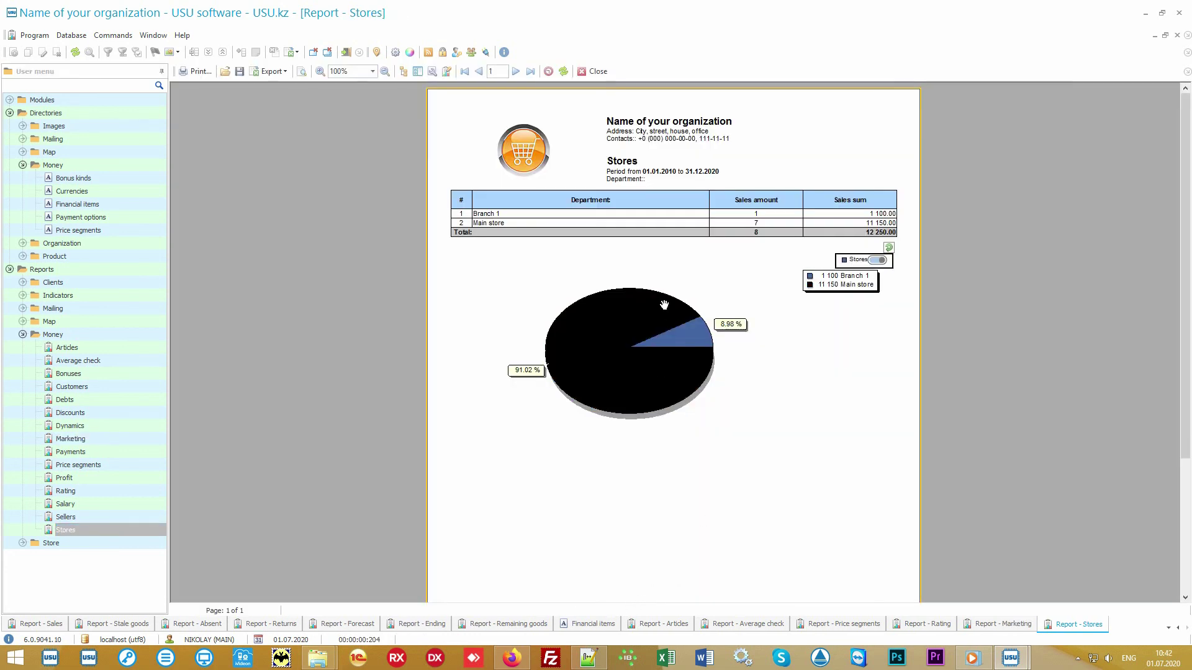
{"action": "left_click", "coordinate": [112, 519]}
{"action": "left_click", "coordinate": [607, 604]}
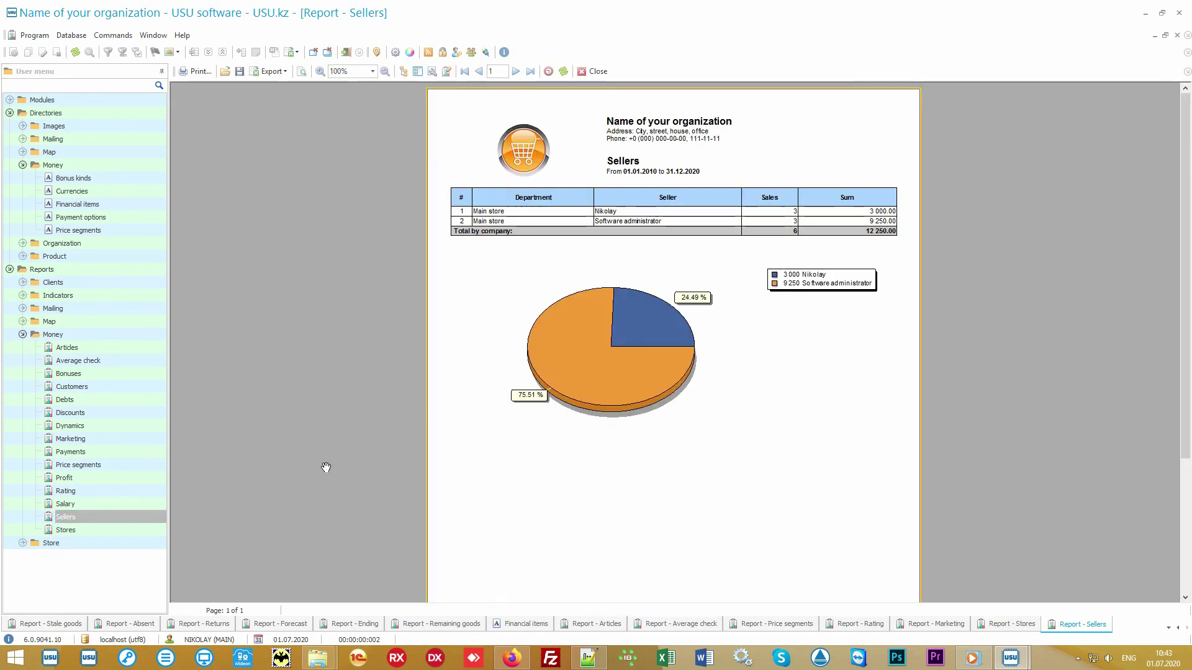
{"action": "left_click", "coordinate": [106, 503]}
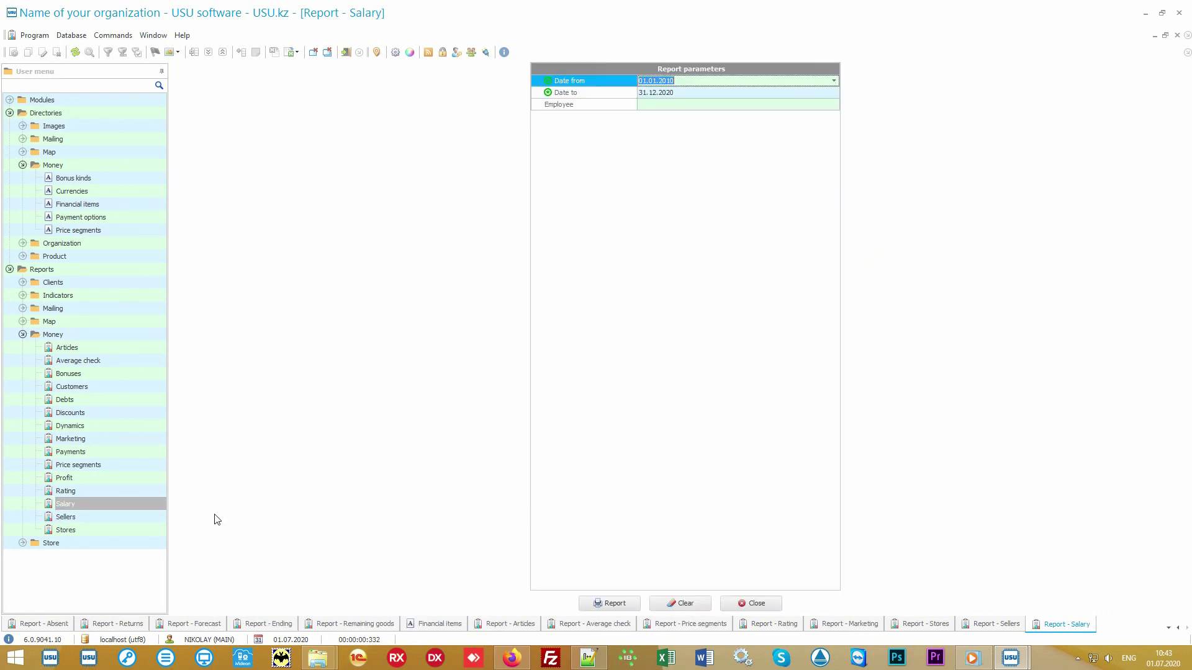
Step: Generate the Salary report, then the Discounts report totalling 875.00
{"action": "left_click", "coordinate": [597, 604]}
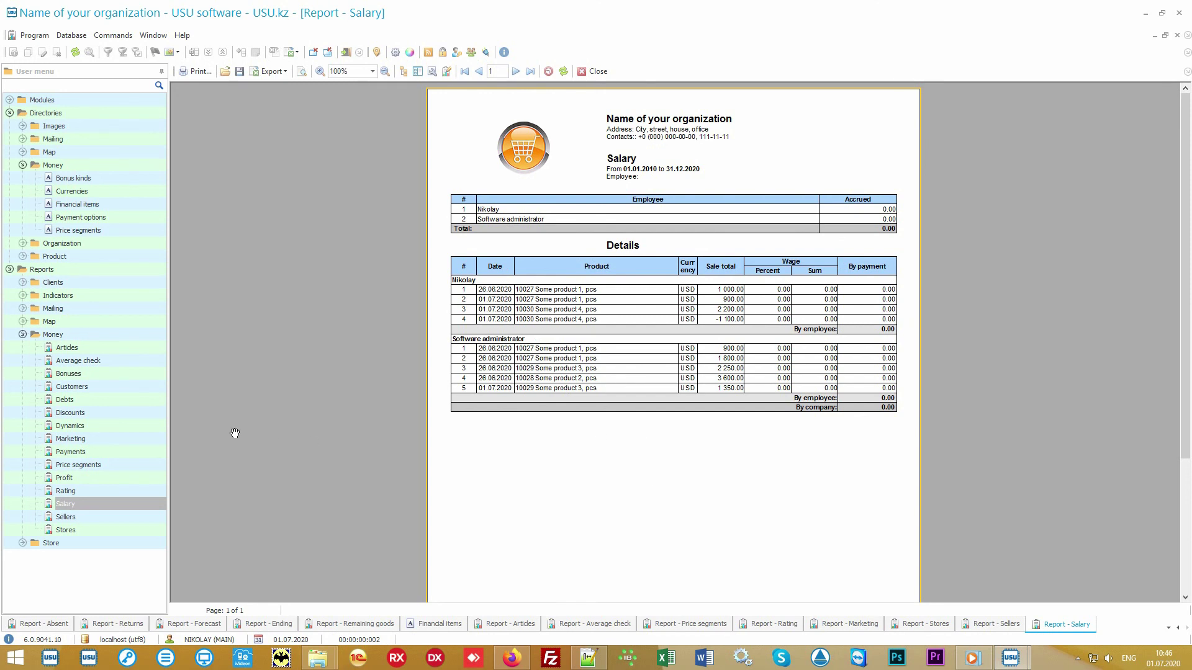
{"action": "left_click", "coordinate": [137, 411]}
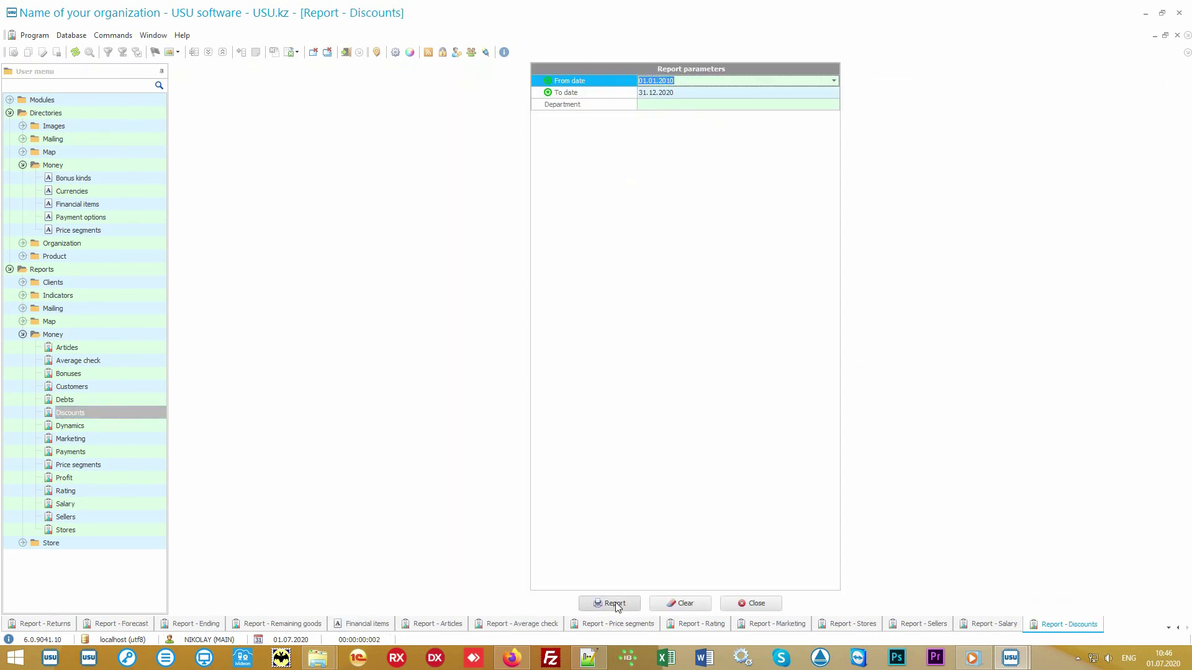
{"action": "left_click", "coordinate": [616, 602]}
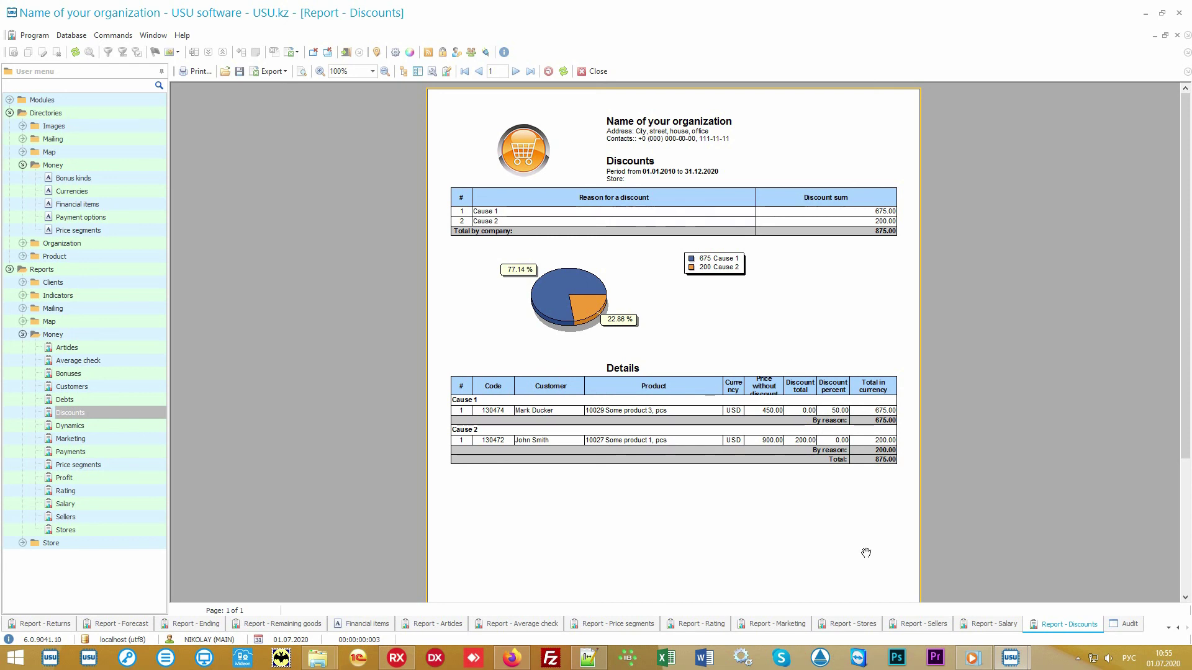
Step: Switch to the Audit window from the taskbar
{"action": "left_click", "coordinate": [1128, 627]}
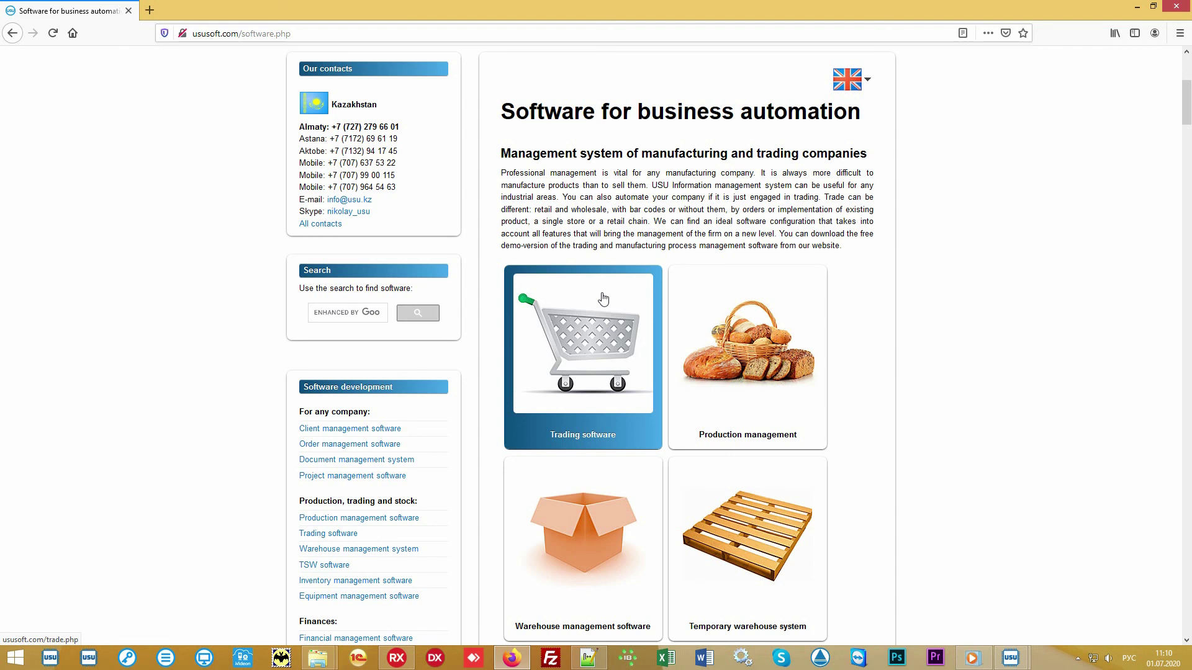
Step: Go to the ususoft.com Software price page
{"action": "scroll", "coordinate": [603, 298], "scroll_direction": "up", "scroll_amount": 5}
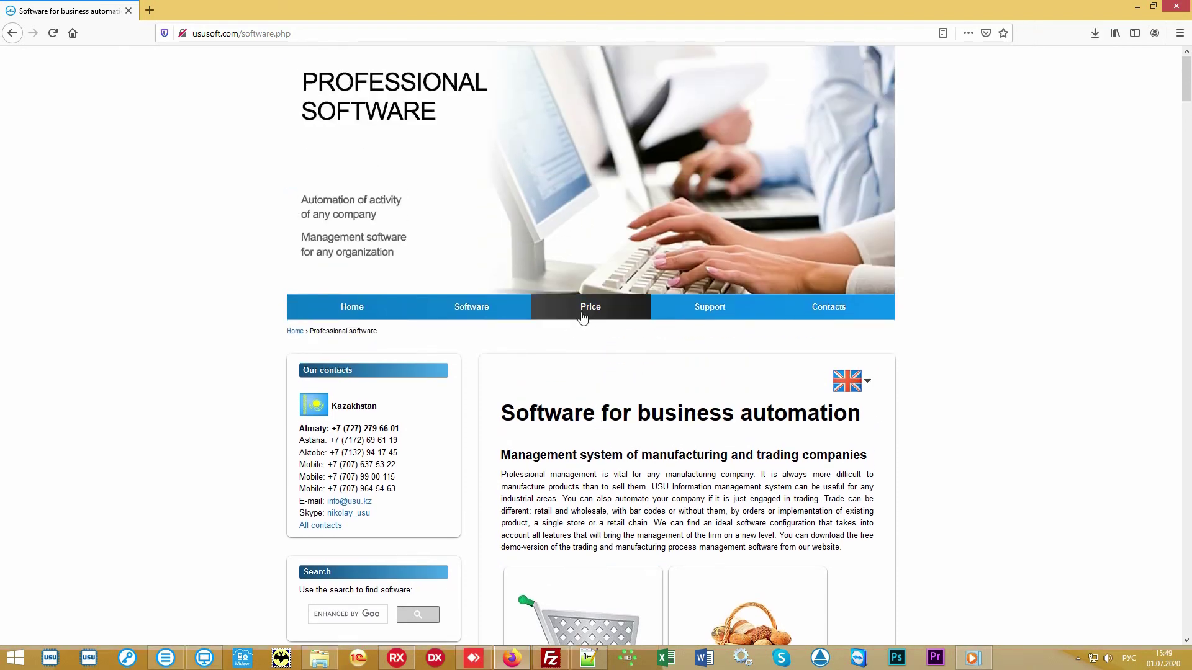
{"action": "left_click", "coordinate": [582, 316]}
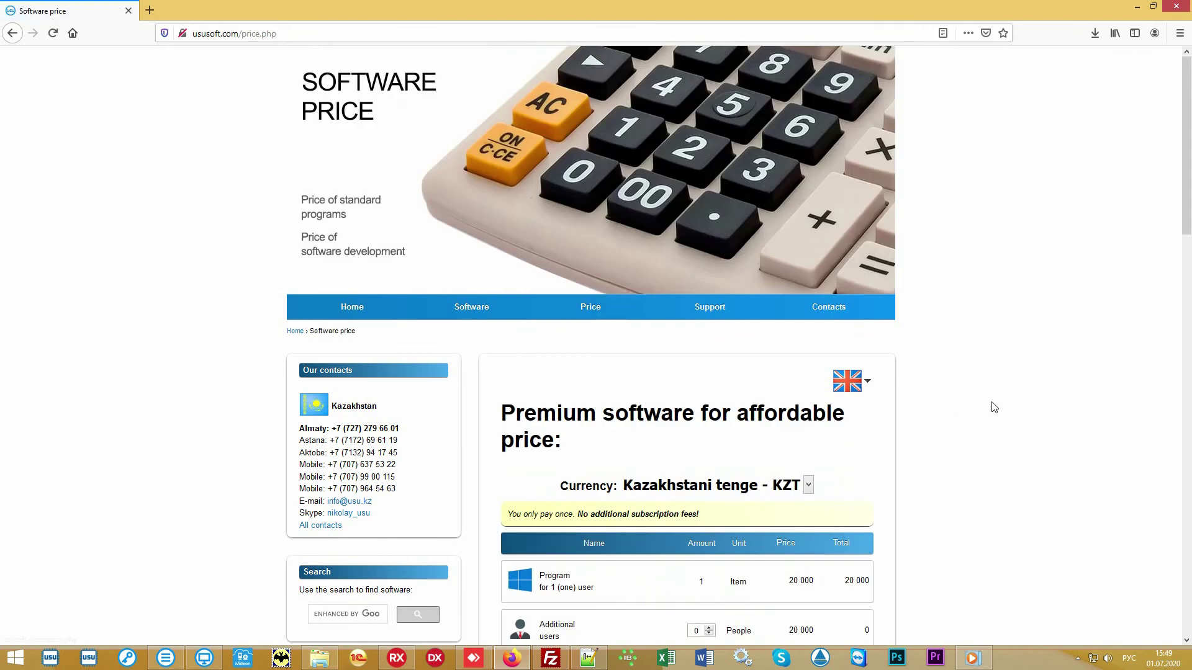
{"action": "scroll", "coordinate": [989, 405], "scroll_direction": "down", "scroll_amount": 3}
{"action": "scroll", "coordinate": [989, 406], "scroll_direction": "down", "scroll_amount": 2}
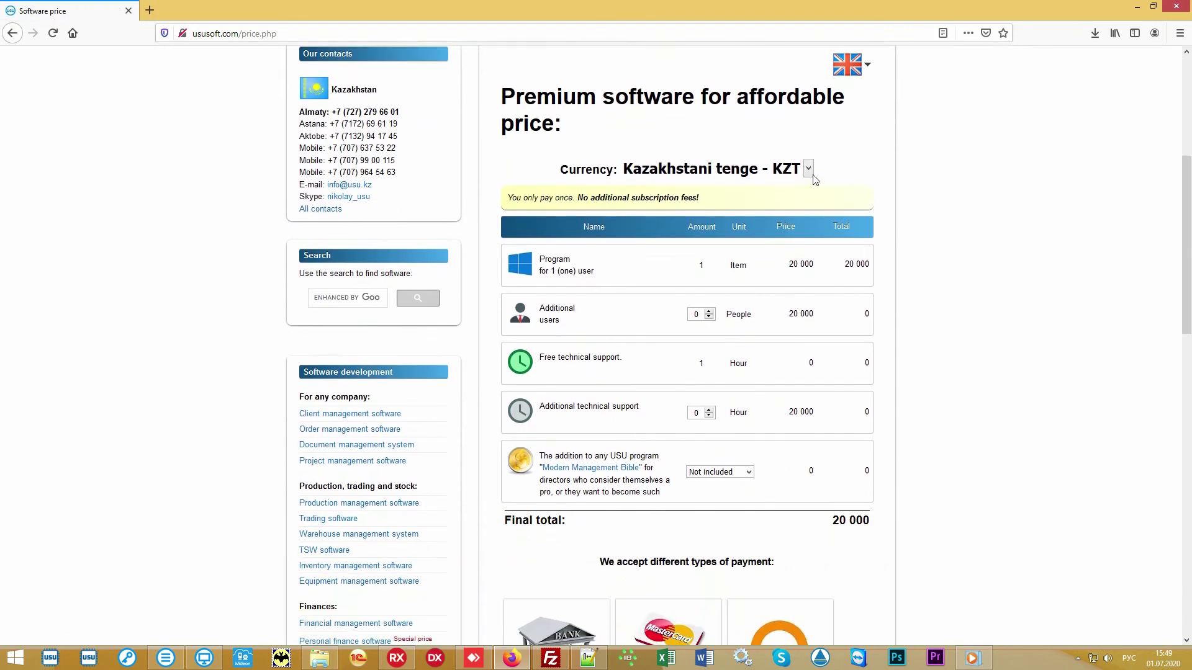
Step: Show prices in US dollar - USD, highlighting the final total of 60
{"action": "left_click", "coordinate": [808, 169]}
{"action": "left_click", "coordinate": [733, 272]}
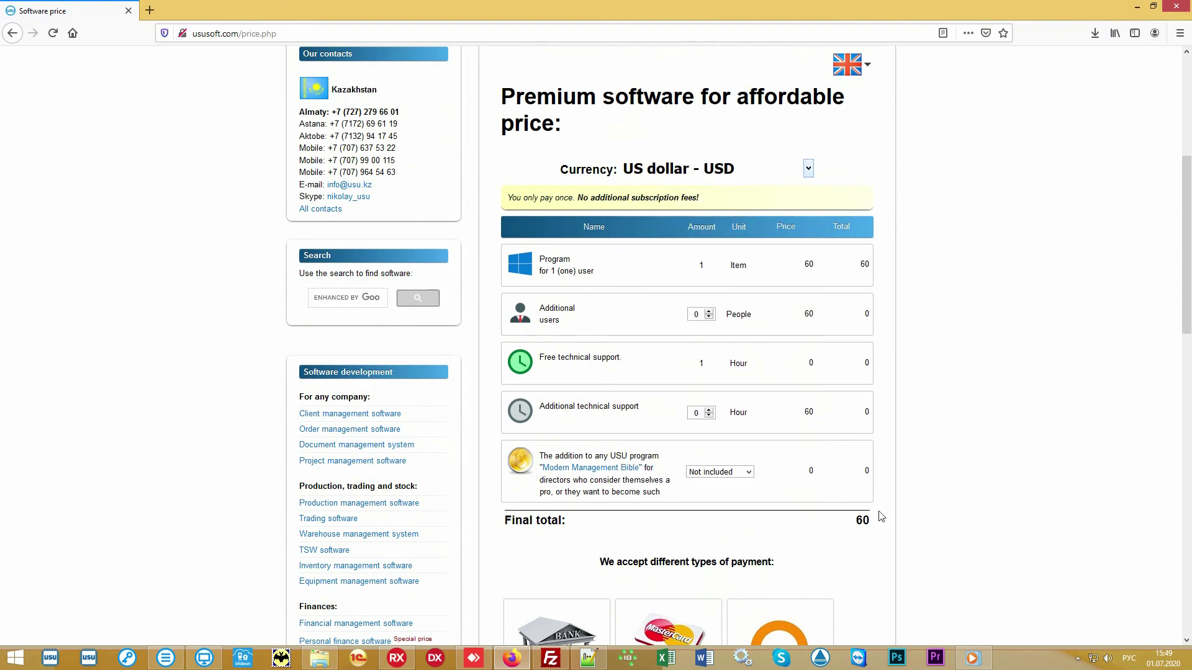
{"action": "left_click_drag", "start_coordinate": [848, 525], "coordinate": [877, 526]}
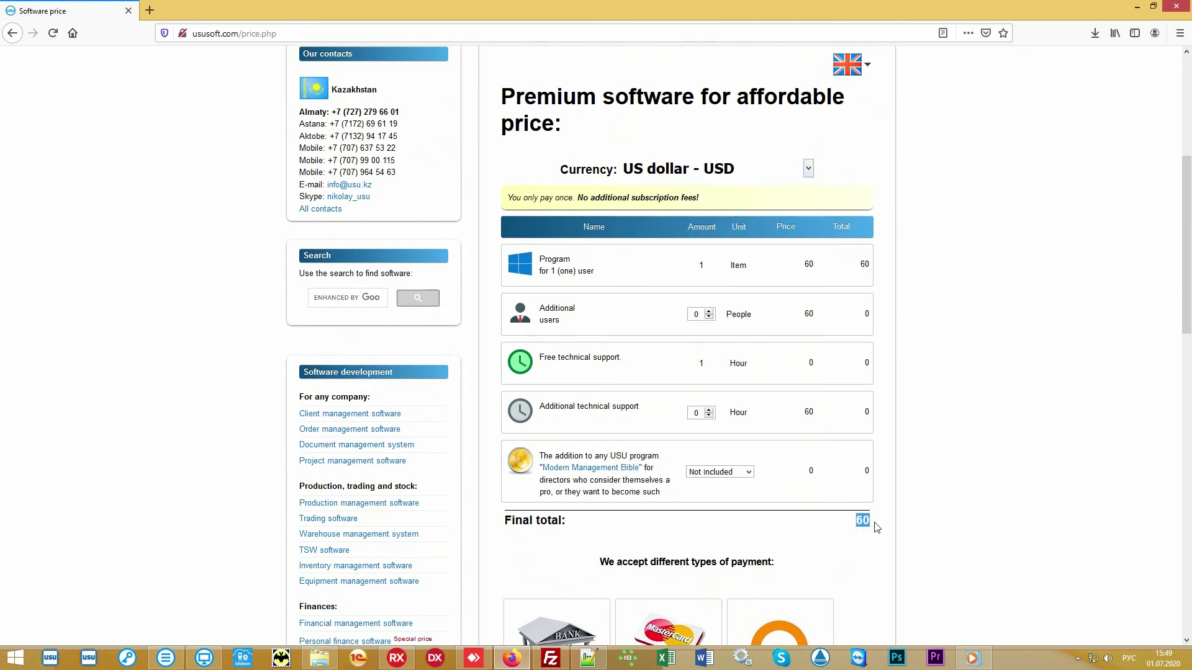
{"action": "left_click", "coordinate": [829, 526]}
{"action": "scroll", "coordinate": [1015, 326], "scroll_direction": "down", "scroll_amount": 1}
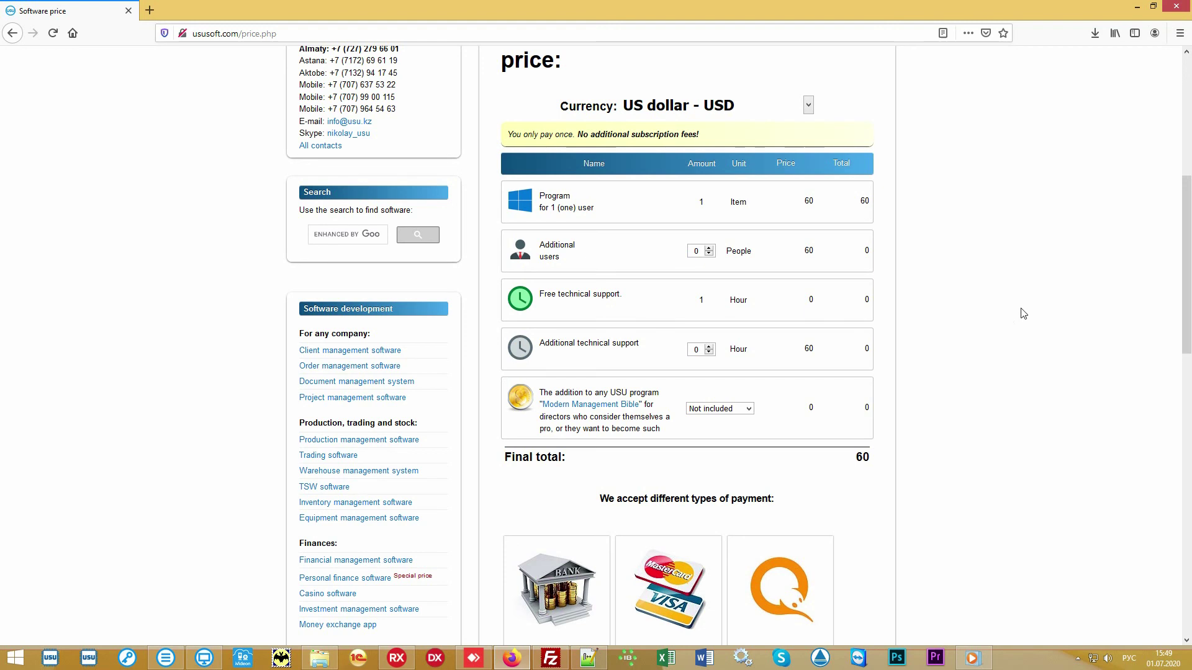
{"action": "scroll", "coordinate": [1023, 313], "scroll_direction": "up", "scroll_amount": 6}
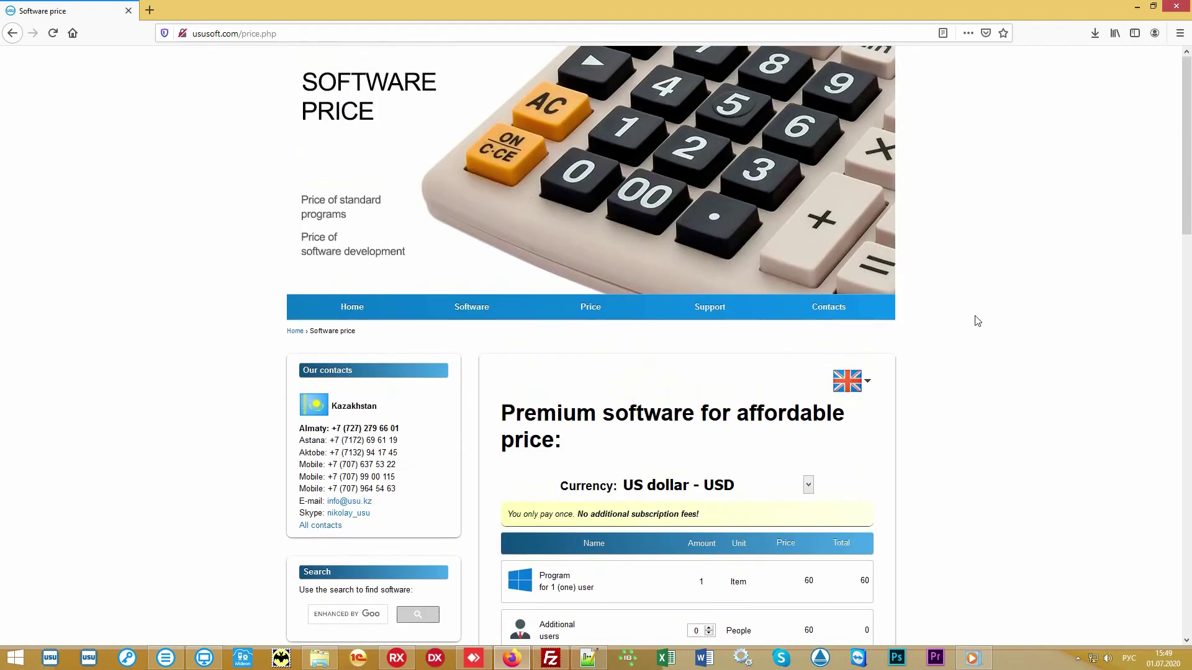
Step: Go to Contact details and browse the per-country phone and e-mail listings
{"action": "left_click", "coordinate": [841, 312]}
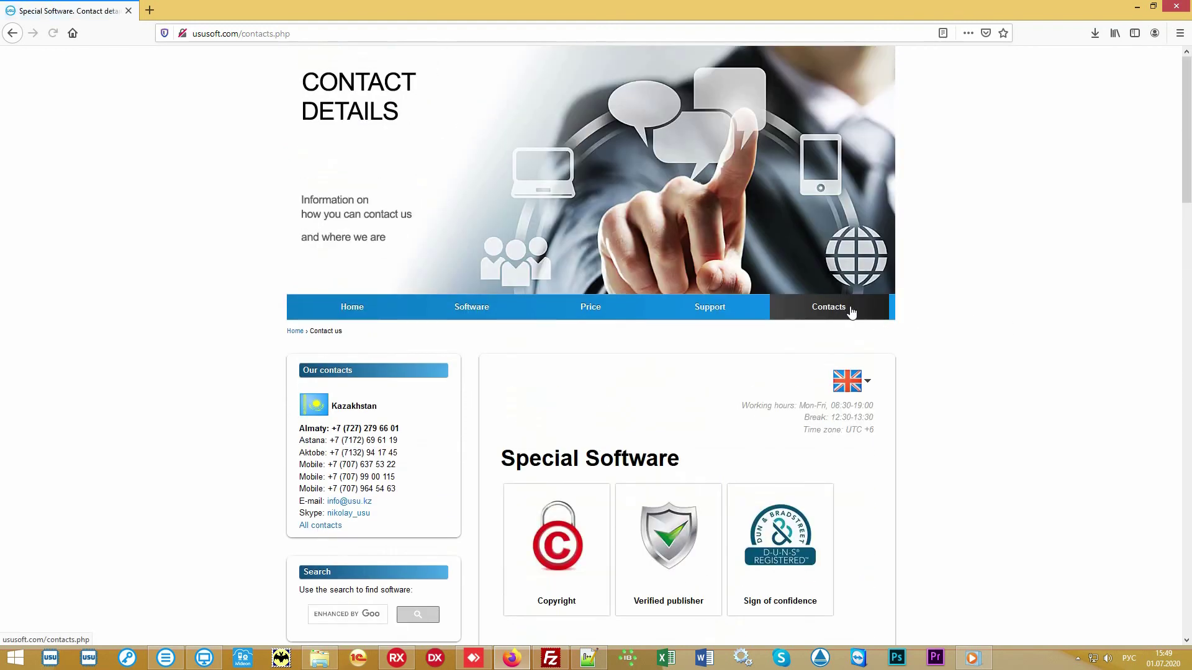
{"action": "scroll", "coordinate": [1015, 327], "scroll_direction": "down", "scroll_amount": 6}
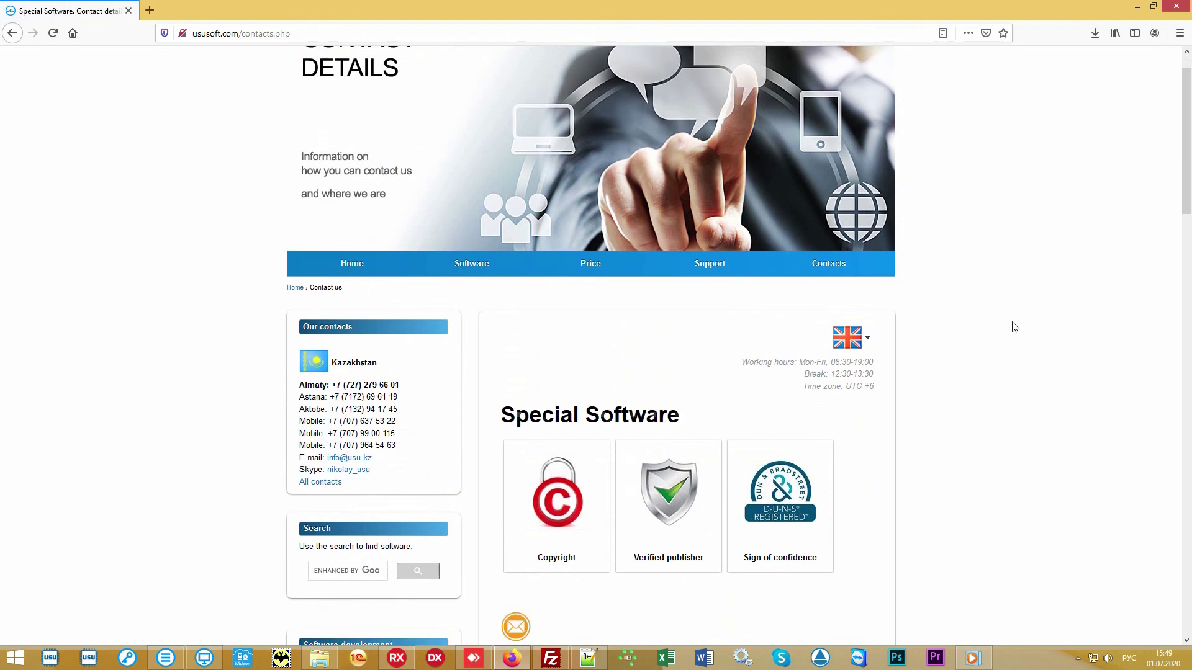
{"action": "scroll", "coordinate": [1013, 327], "scroll_direction": "down", "scroll_amount": 3}
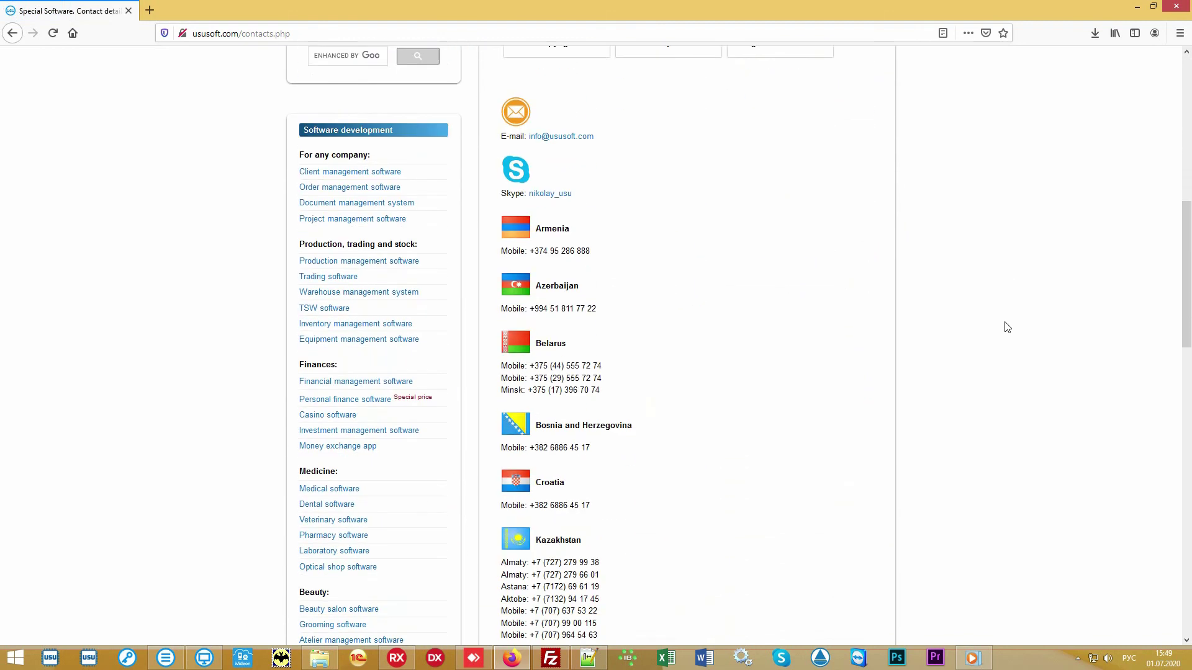
{"action": "scroll", "coordinate": [1005, 327], "scroll_direction": "down", "scroll_amount": 4}
{"action": "scroll", "coordinate": [993, 326], "scroll_direction": "down", "scroll_amount": 5}
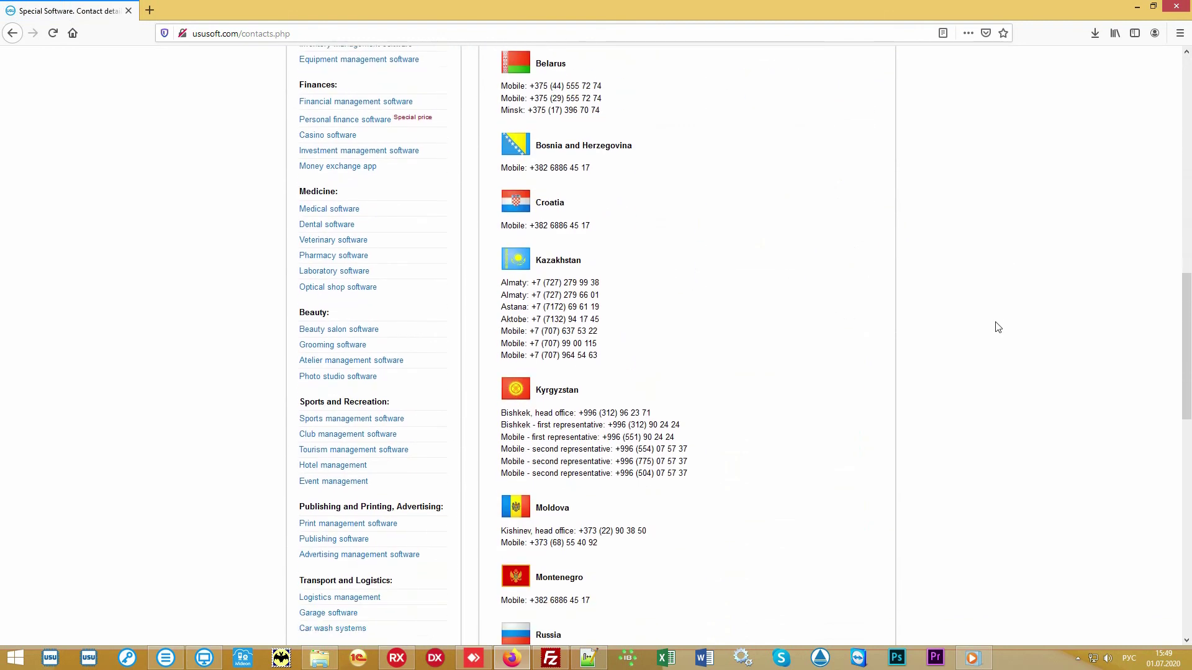
{"action": "scroll", "coordinate": [985, 326], "scroll_direction": "down", "scroll_amount": 4}
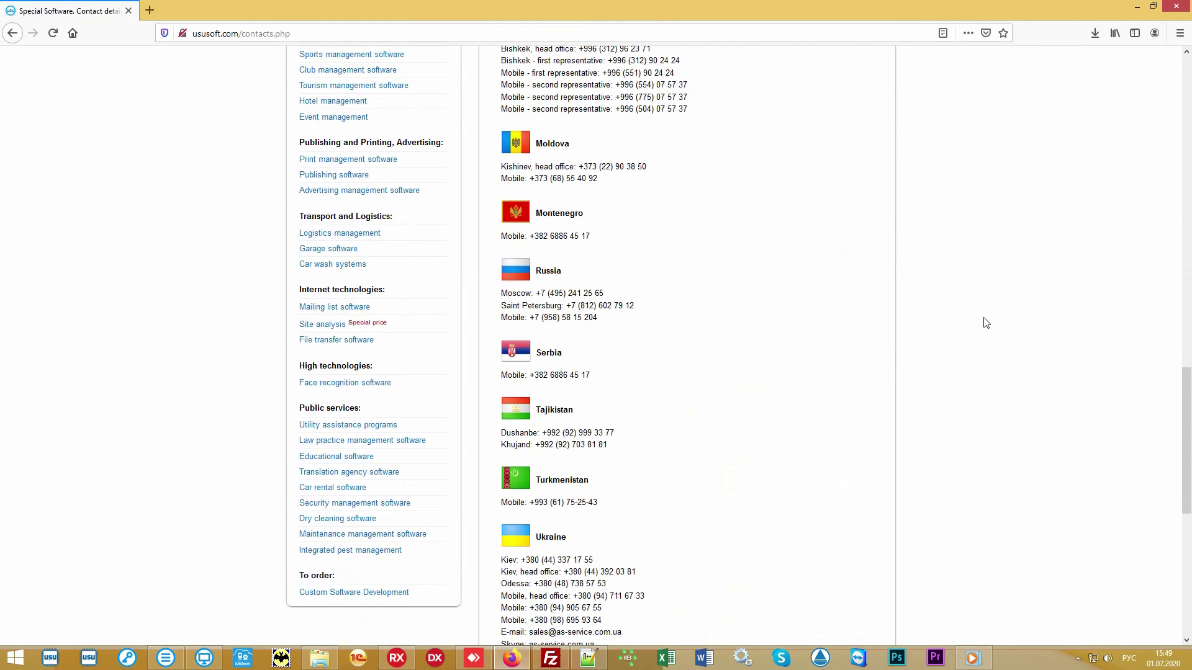
{"action": "scroll", "coordinate": [985, 323], "scroll_direction": "up", "scroll_amount": 10}
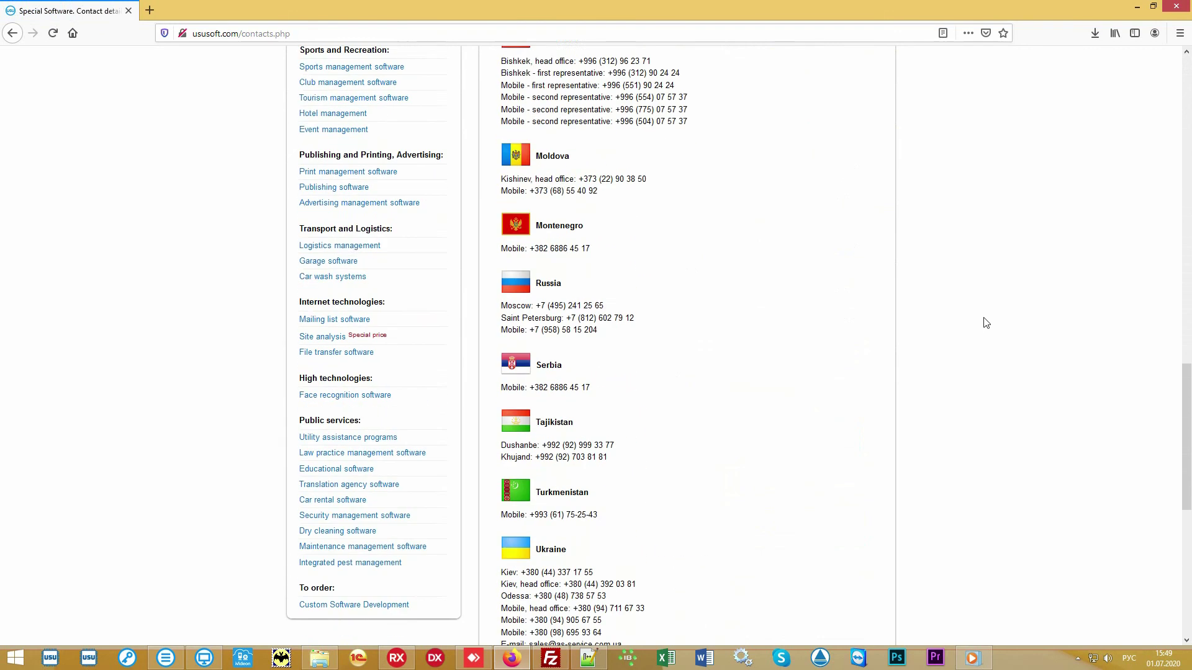
{"action": "scroll", "coordinate": [985, 323], "scroll_direction": "up", "scroll_amount": 10}
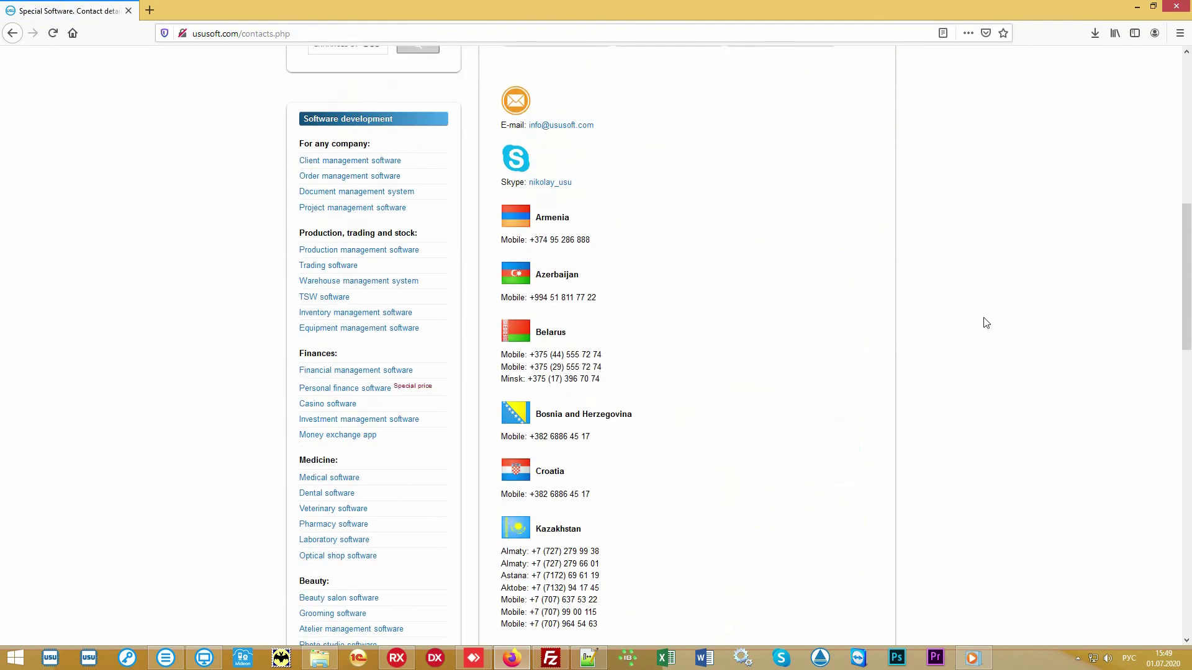
{"action": "scroll", "coordinate": [985, 323], "scroll_direction": "up", "scroll_amount": 2}
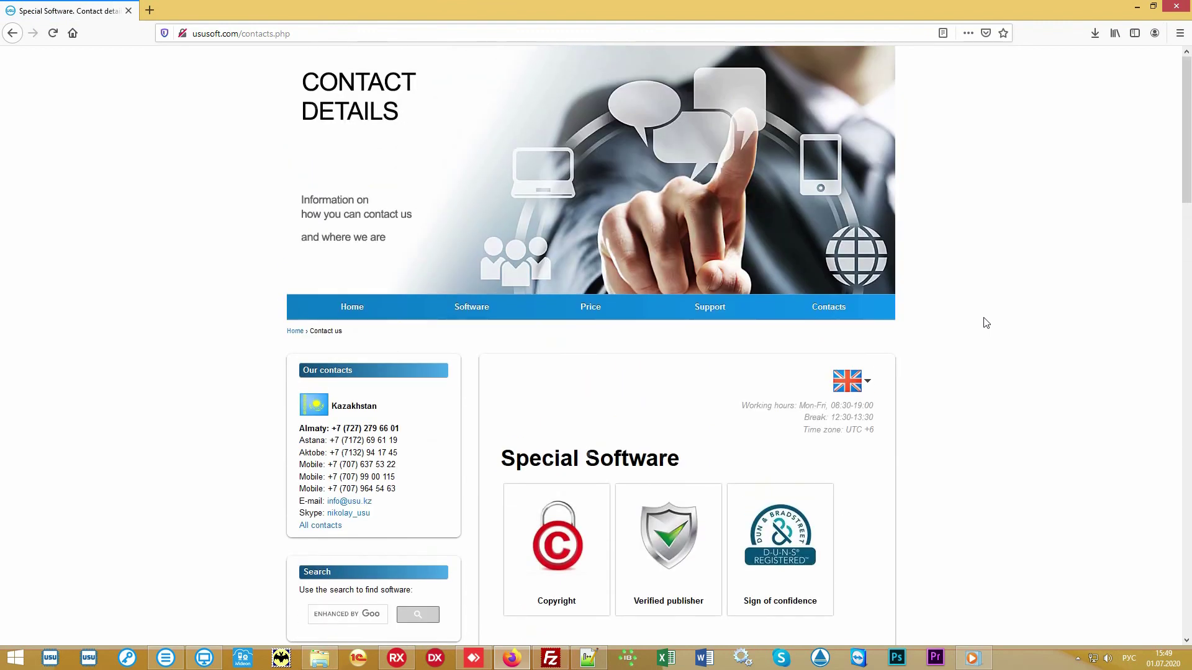